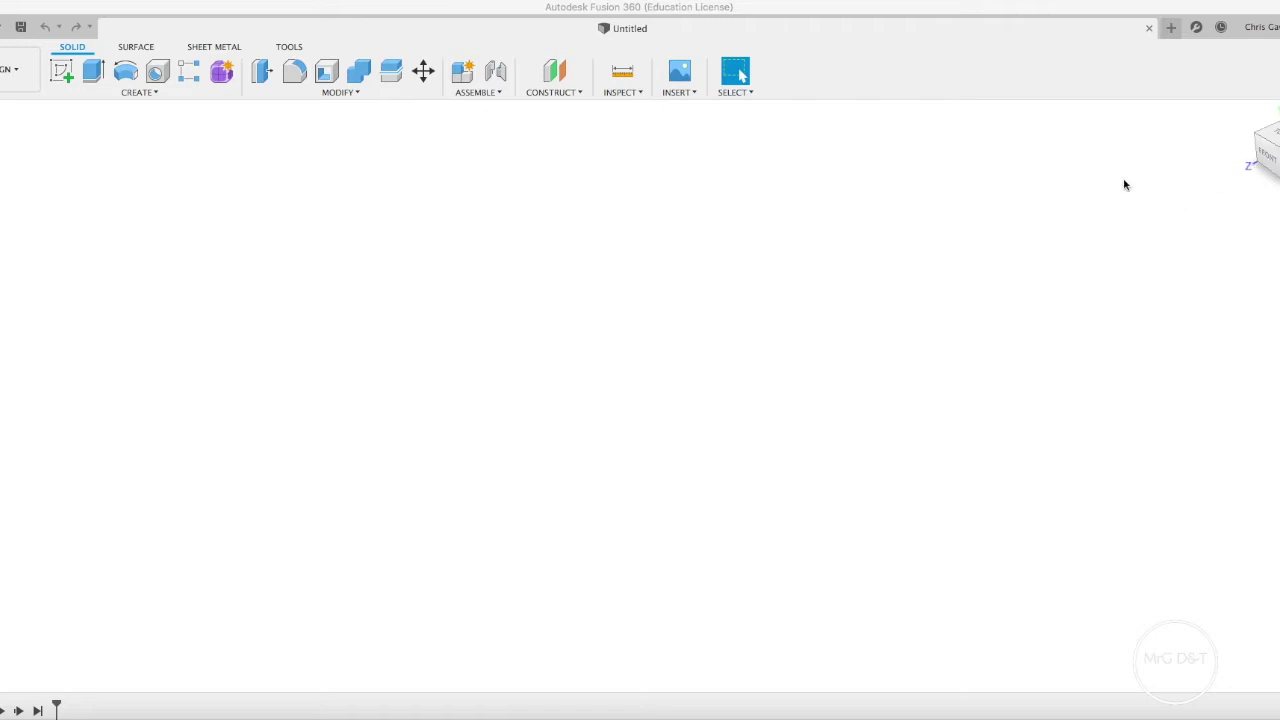
- Begin a new sketch in the untitled design using Create Sketch
{"action": "left_click", "coordinate": [60, 76]}
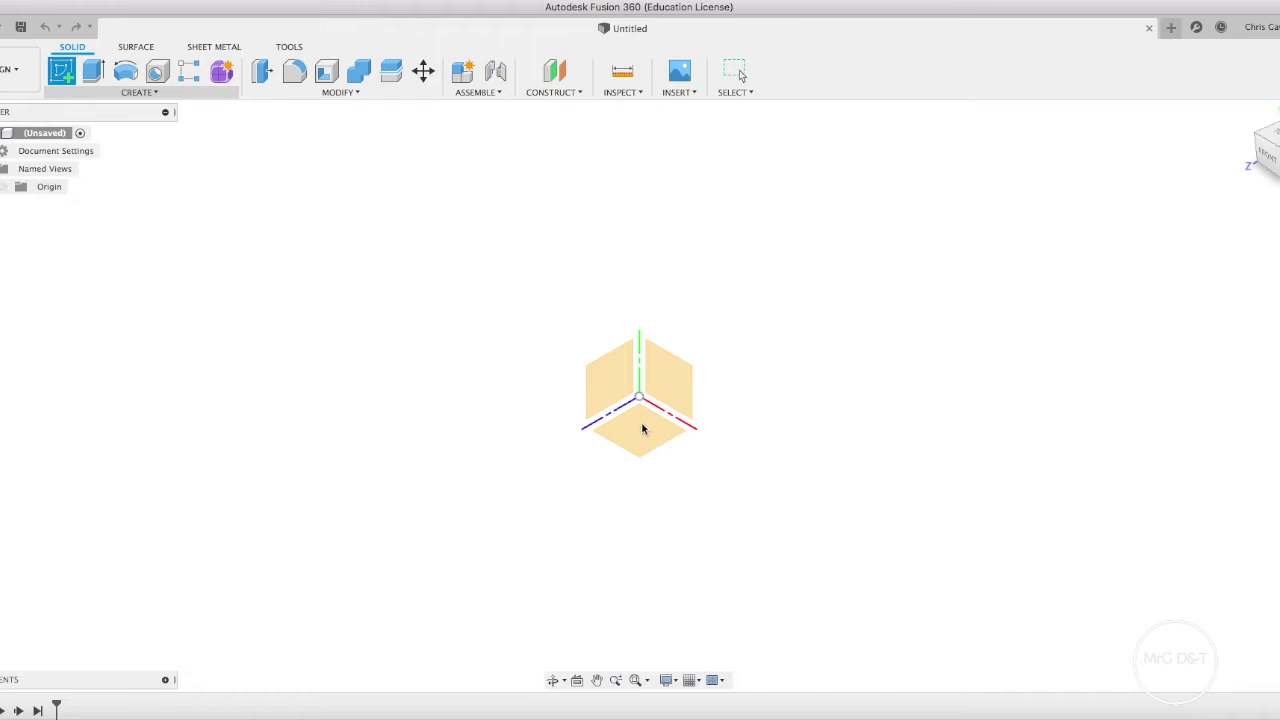
- Draw a 2-point rectangle across the origin on an origin plane and finish the sketch
{"action": "left_click", "coordinate": [643, 429]}
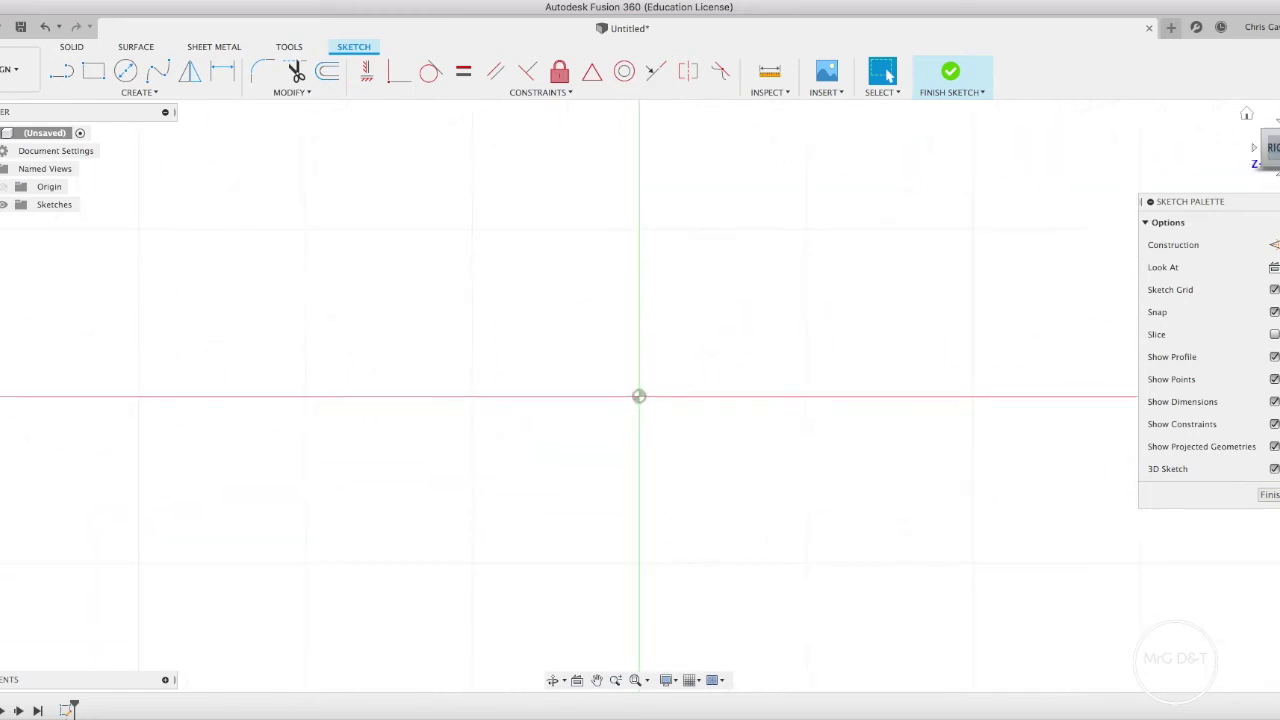
{"action": "left_click", "coordinate": [93, 74]}
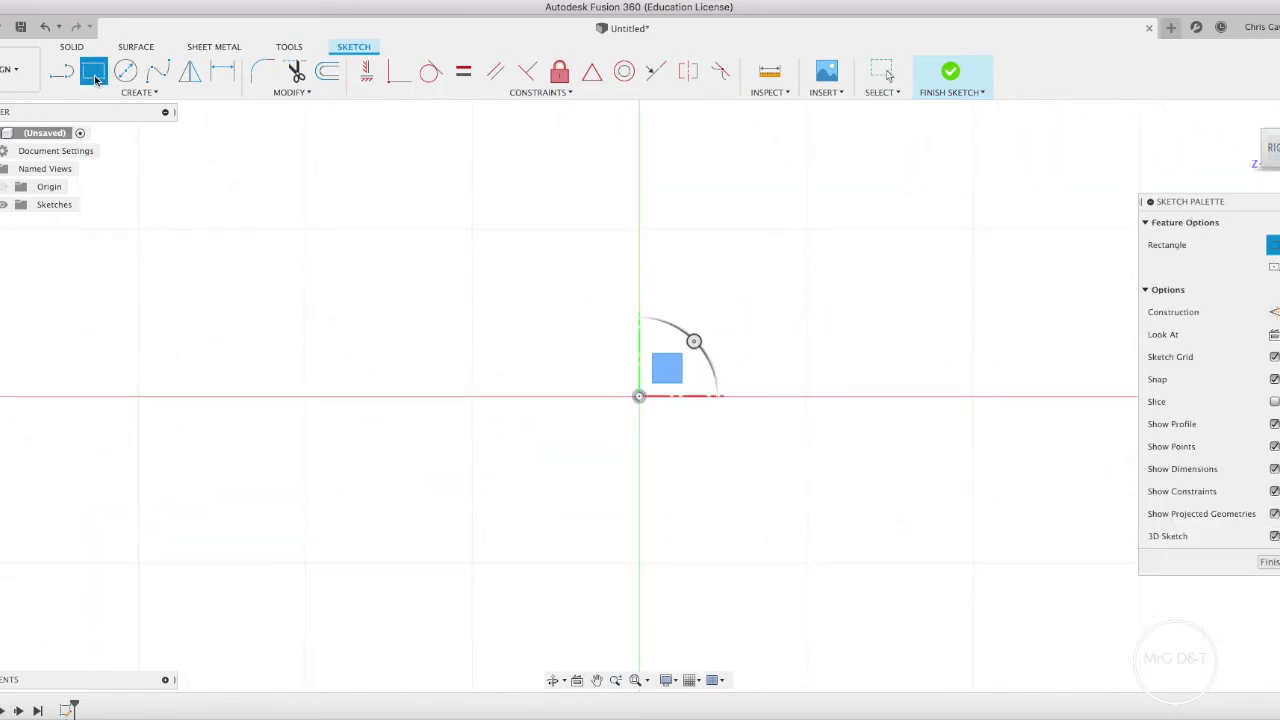
{"action": "left_click", "coordinate": [344, 271]}
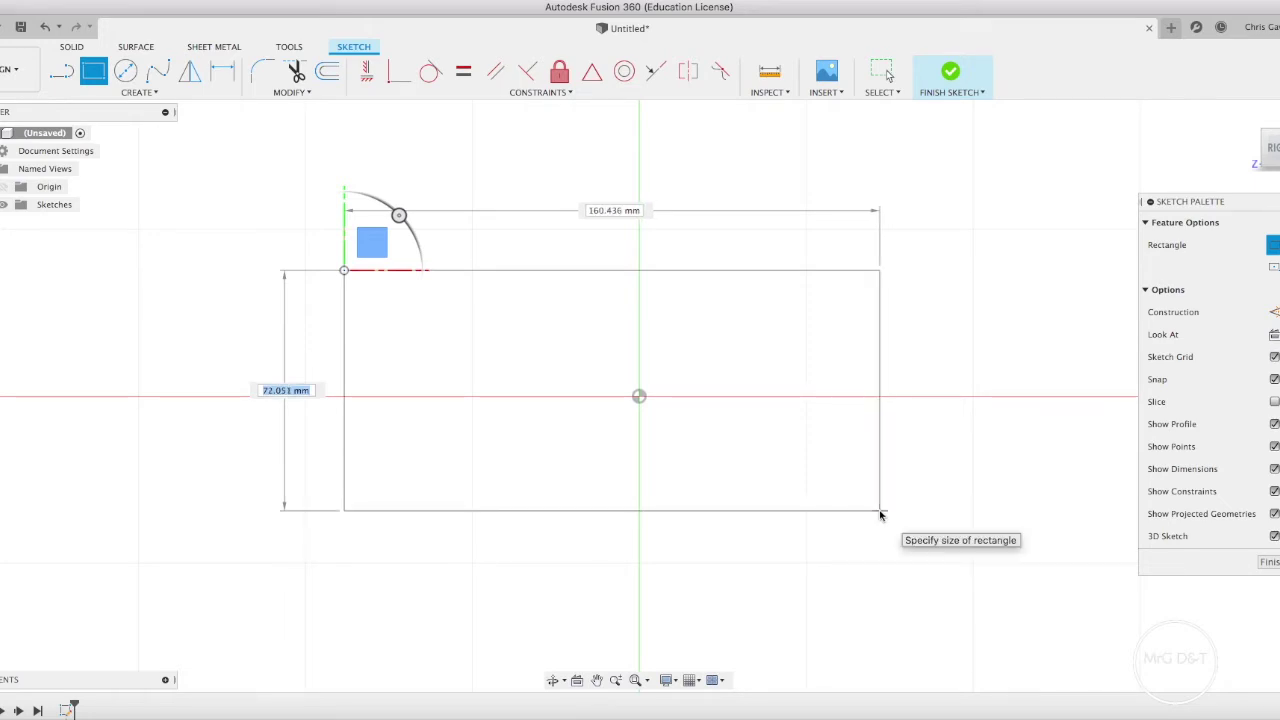
{"action": "left_click", "coordinate": [769, 493]}
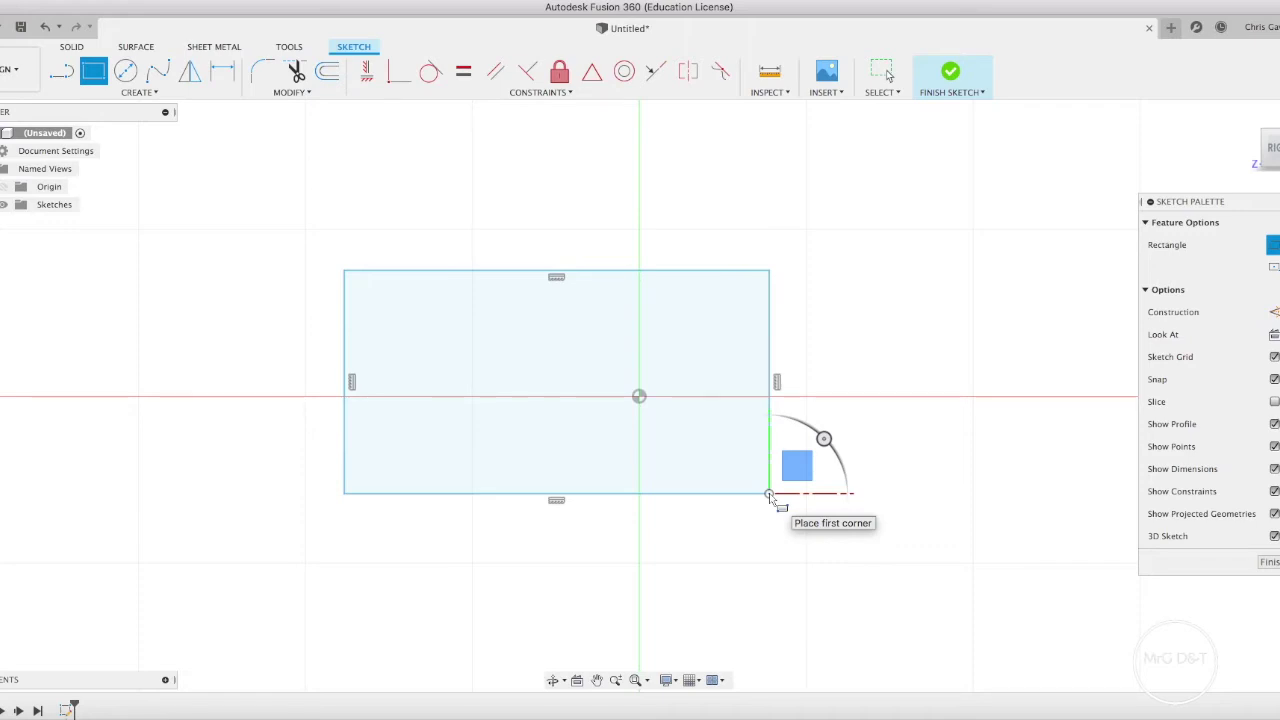
{"action": "left_click", "coordinate": [950, 71]}
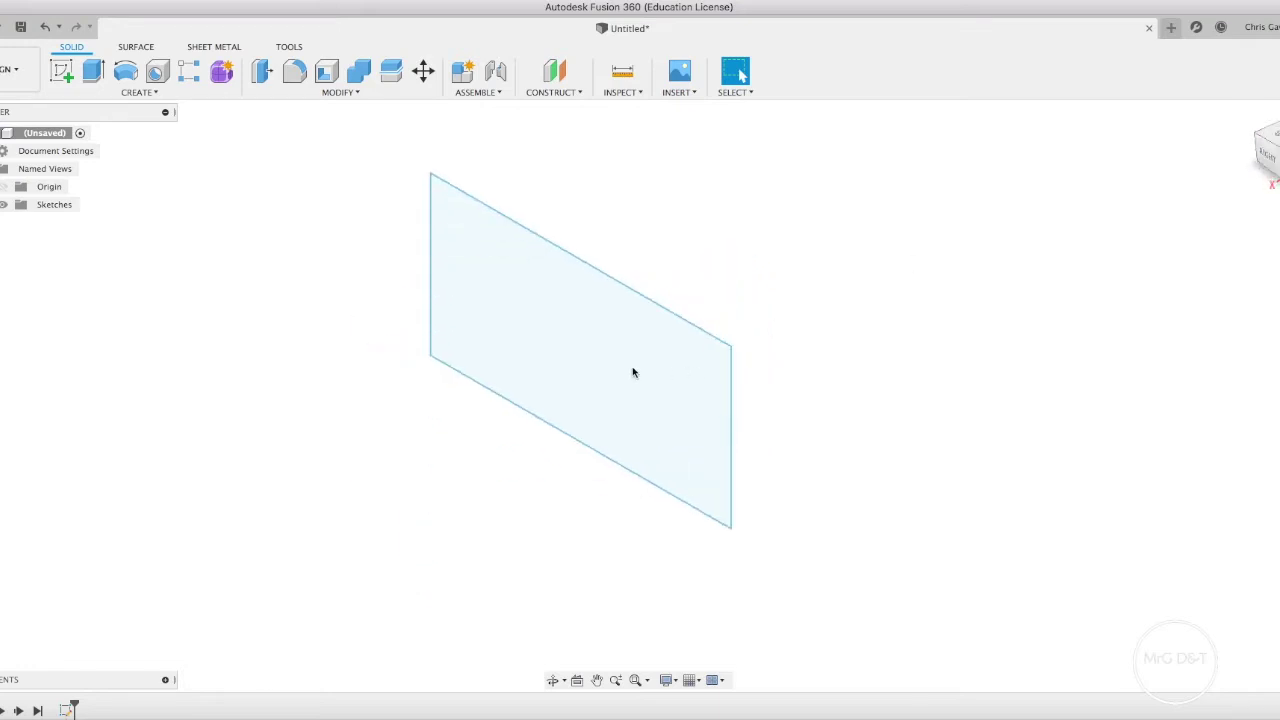
- Extrude the rectangle profile 20 mm into a solid block
{"action": "left_click", "coordinate": [567, 359]}
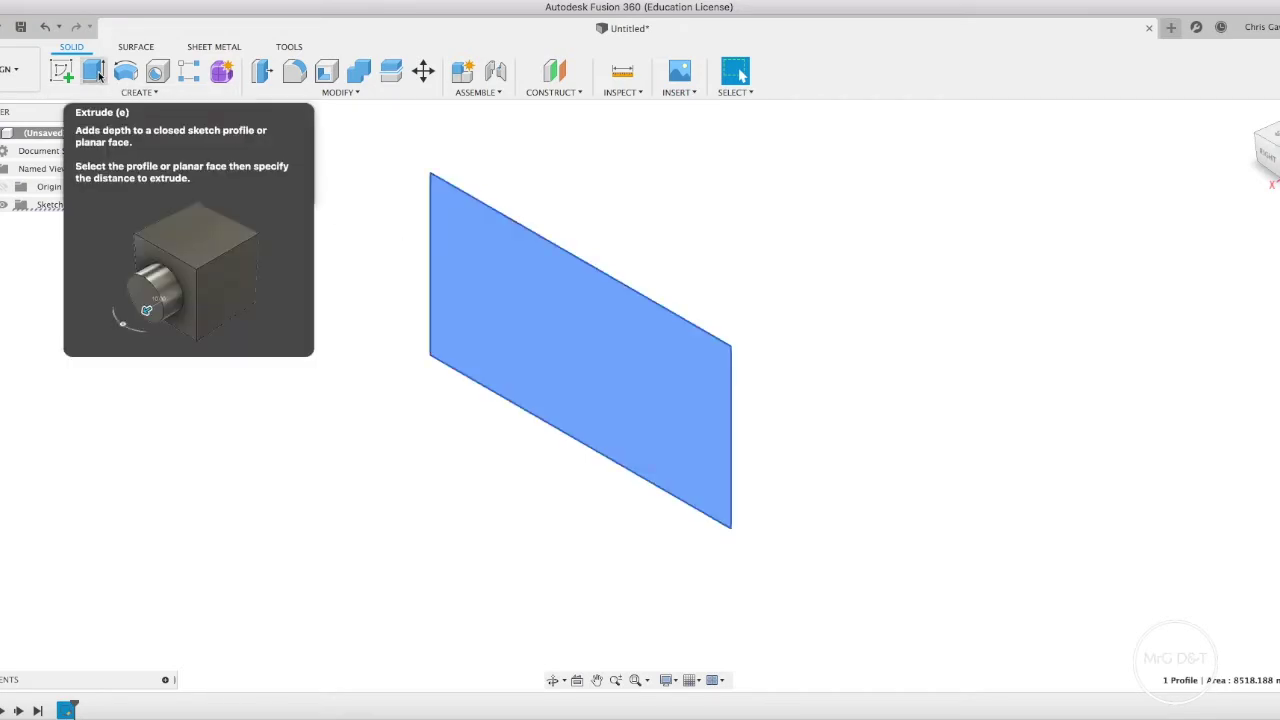
{"action": "left_click", "coordinate": [99, 76]}
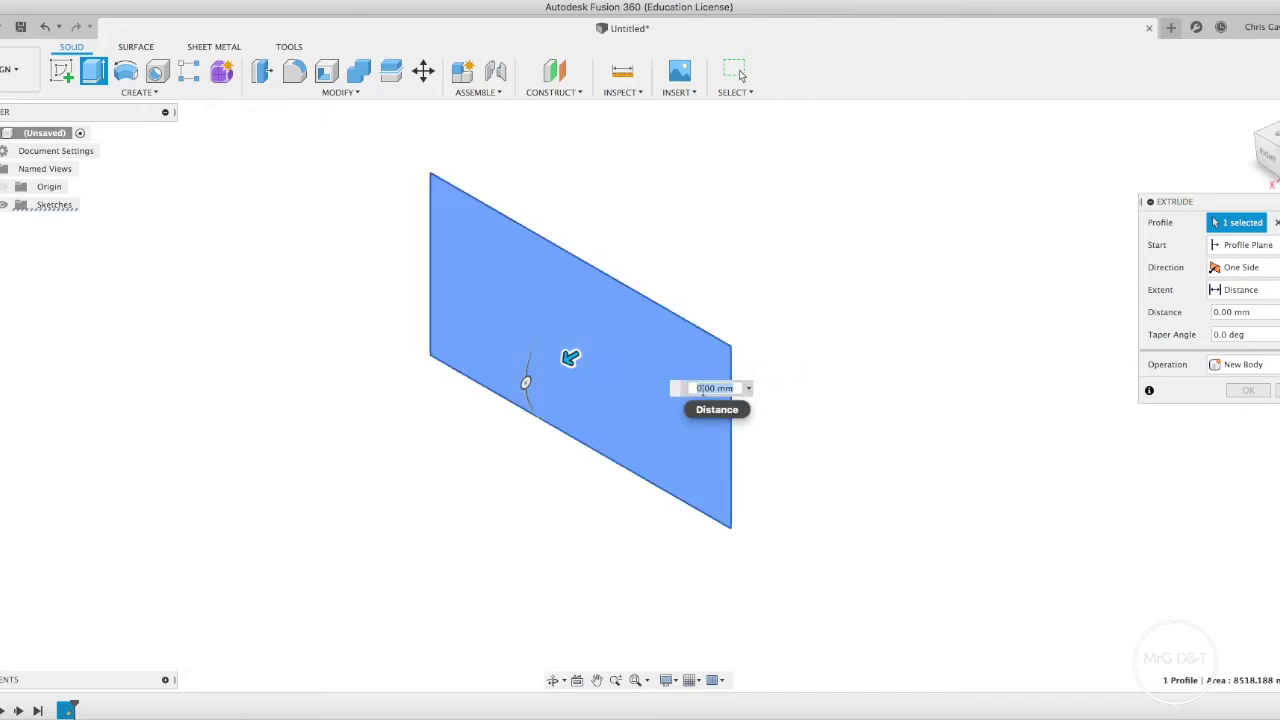
{"action": "left_click_drag", "start_coordinate": [574, 366], "coordinate": [524, 385]}
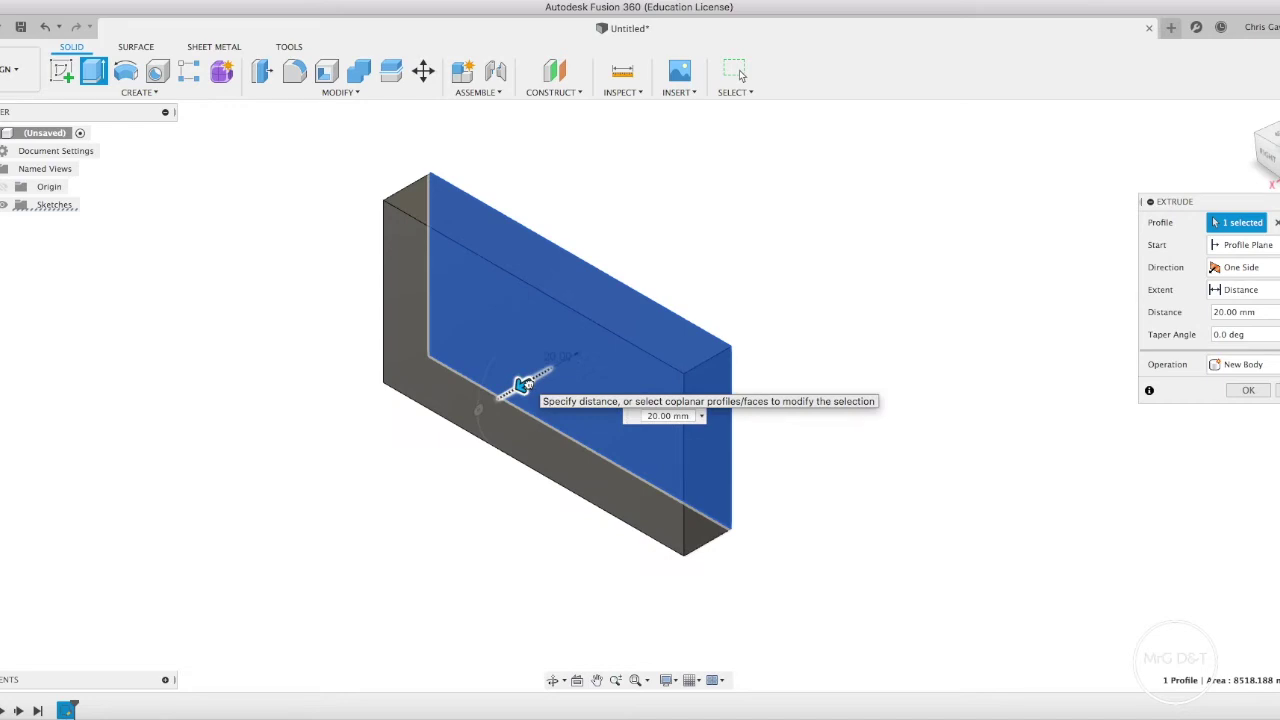
{"action": "left_click_drag", "start_coordinate": [524, 385], "coordinate": [524, 385]}
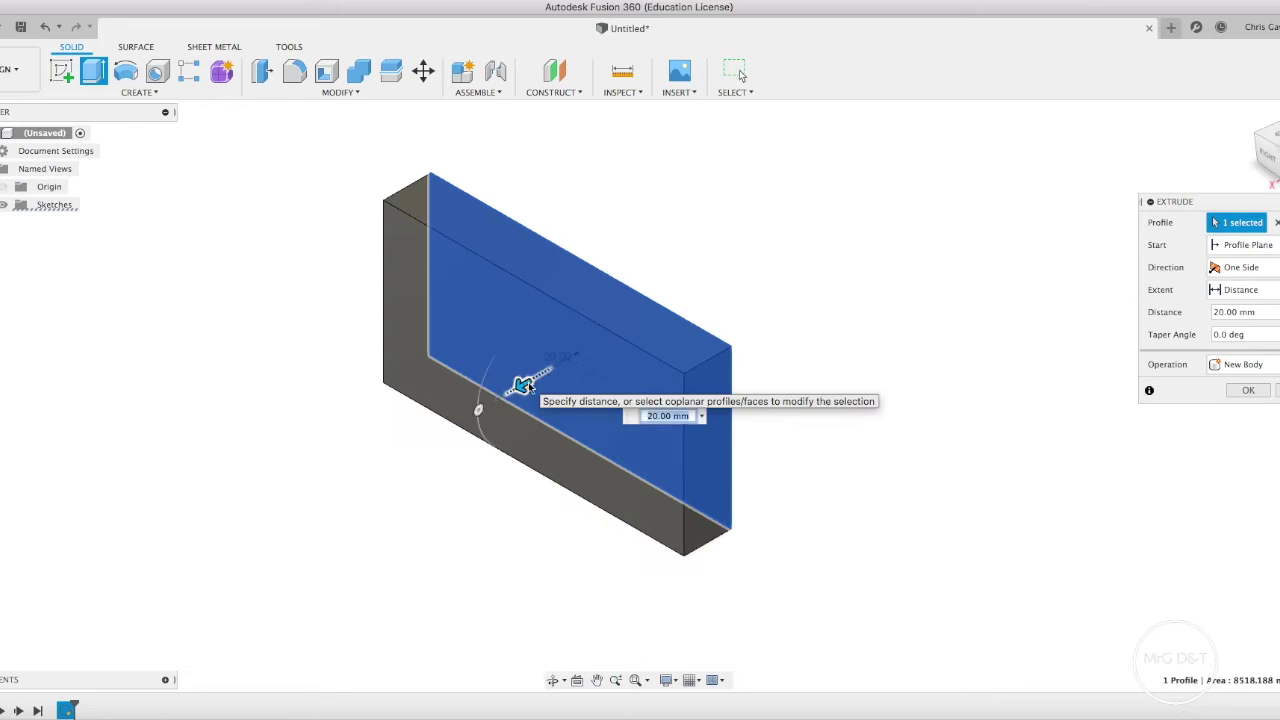
{"action": "key", "text": "Return"}
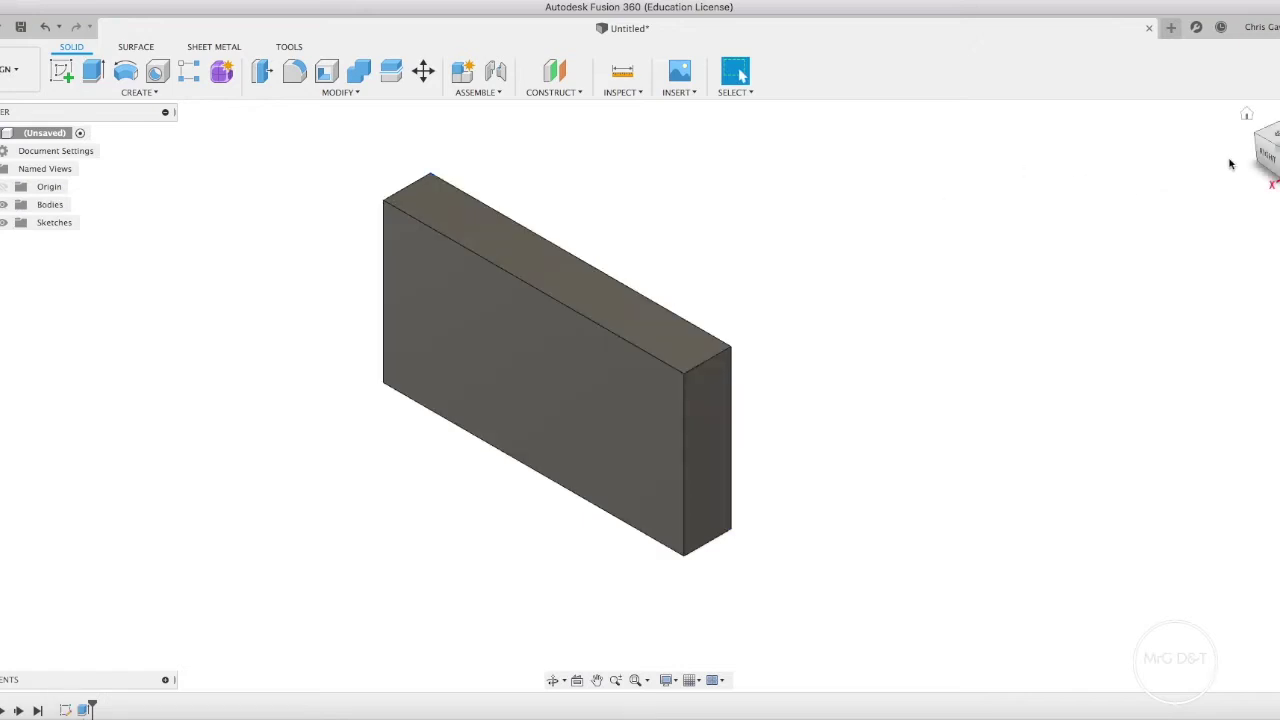
- Sketch a center-diameter circle on the left side of the block's front face
{"action": "left_click", "coordinate": [1272, 161]}
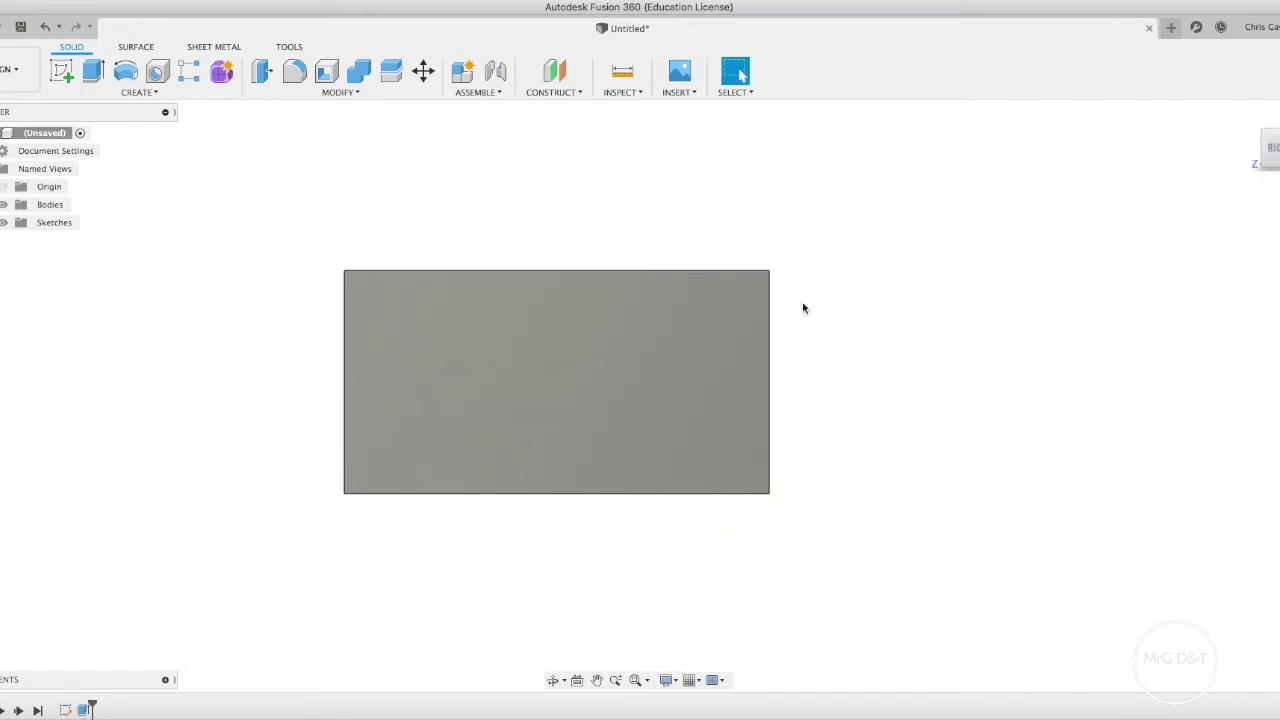
{"action": "left_click", "coordinate": [52, 76]}
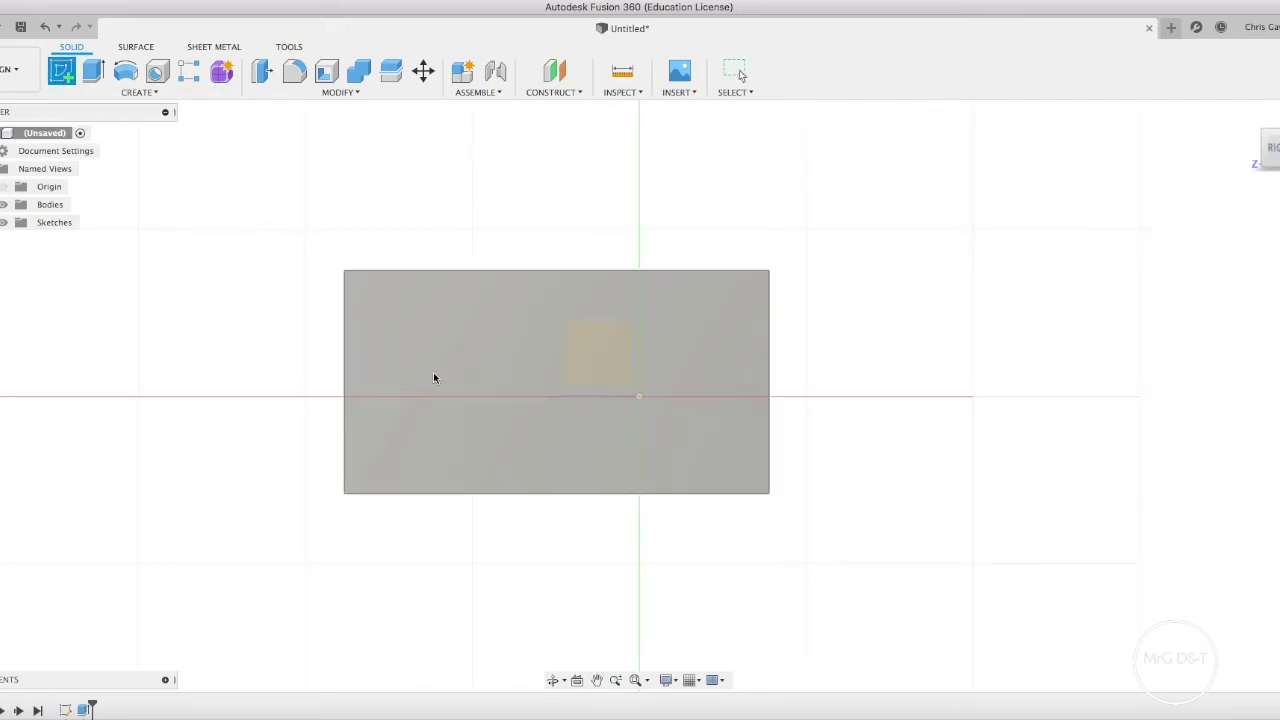
{"action": "left_click", "coordinate": [436, 372]}
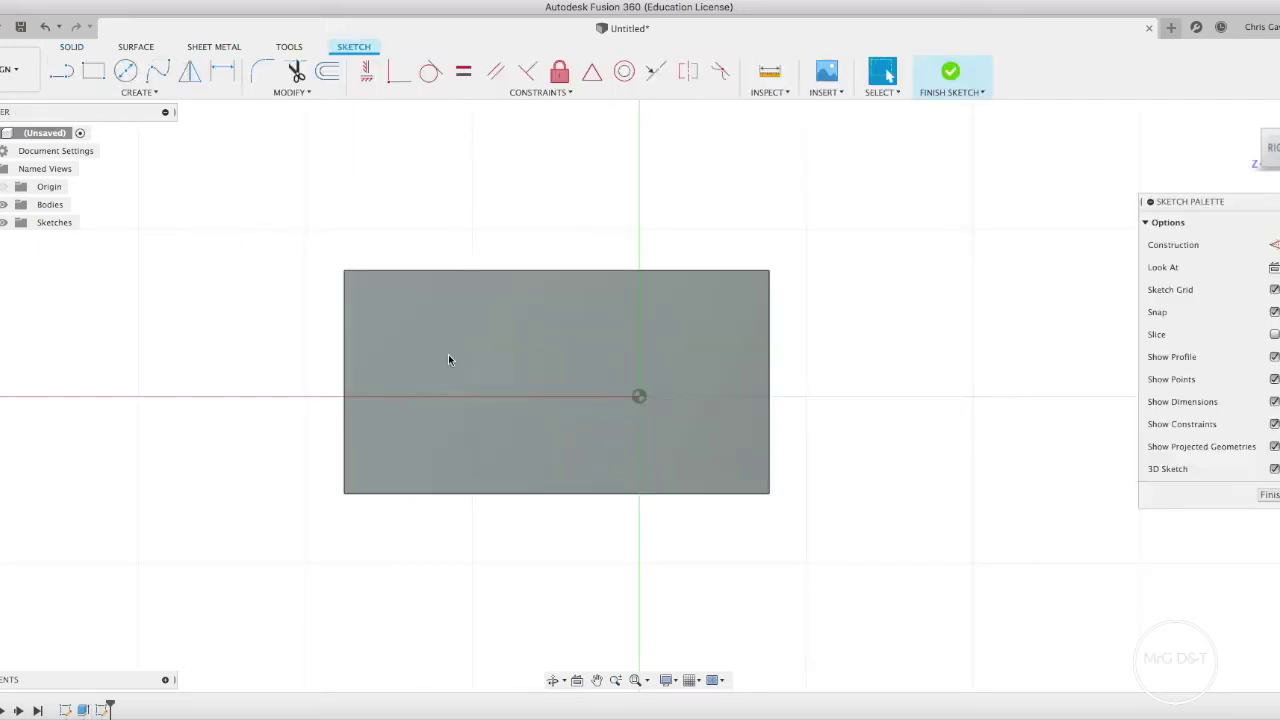
{"action": "left_click", "coordinate": [127, 70]}
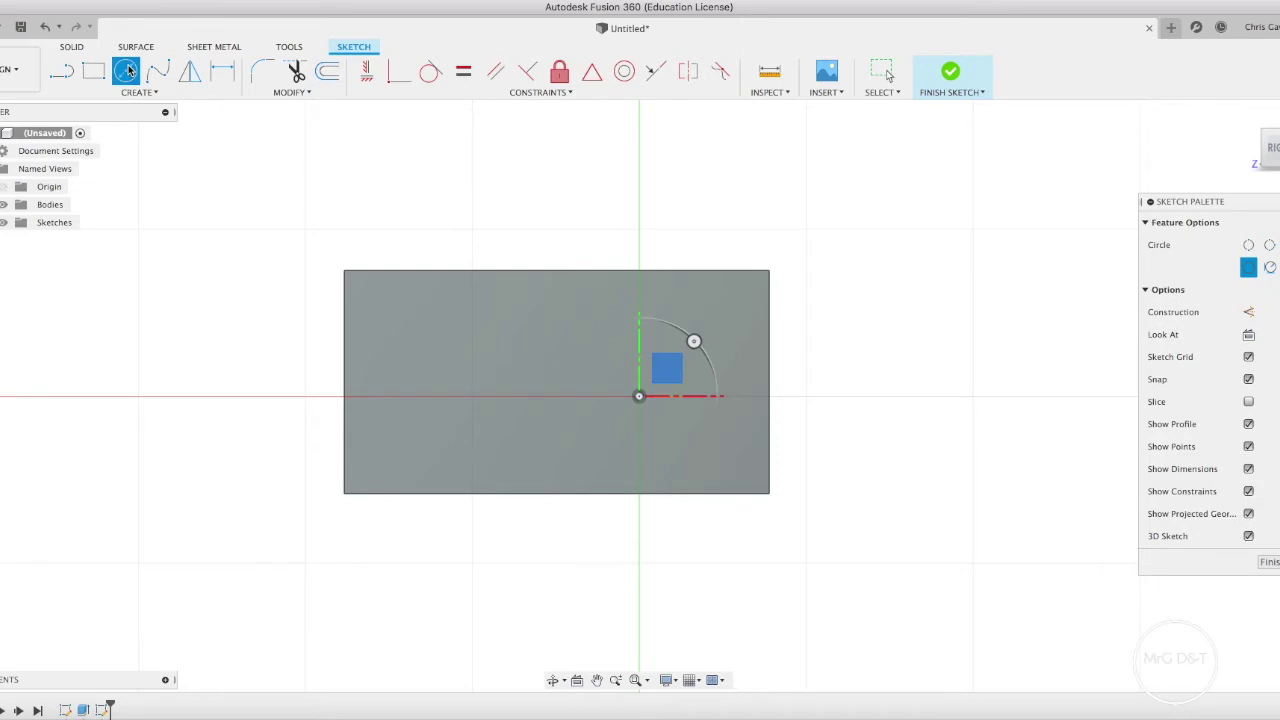
{"action": "left_click", "coordinate": [438, 372]}
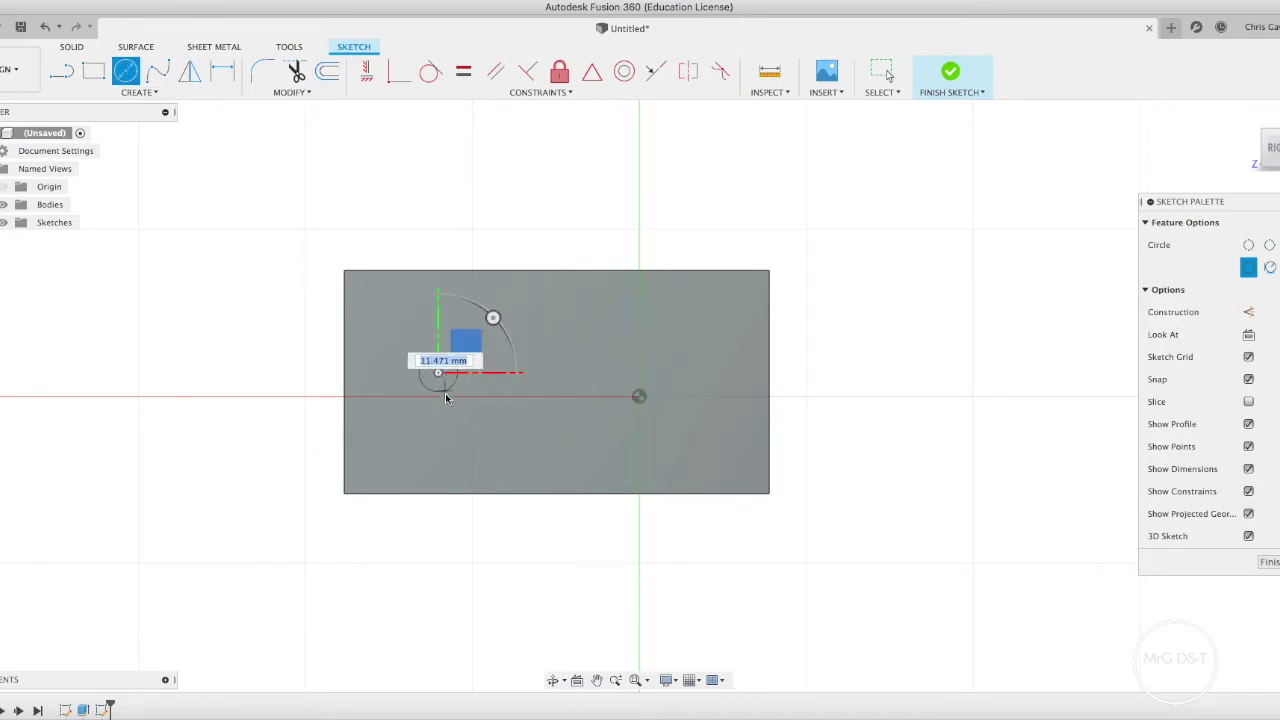
{"action": "left_click", "coordinate": [454, 450]}
{"action": "left_click", "coordinate": [455, 449]}
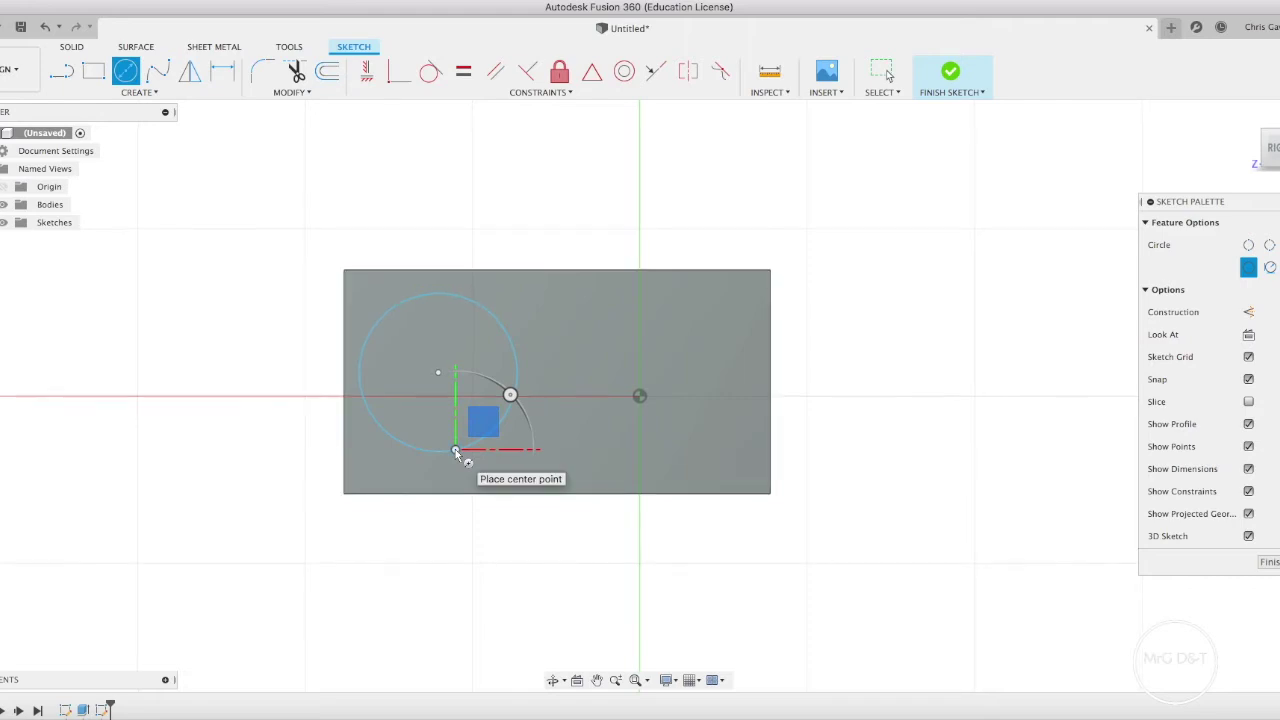
{"action": "left_click", "coordinate": [950, 72]}
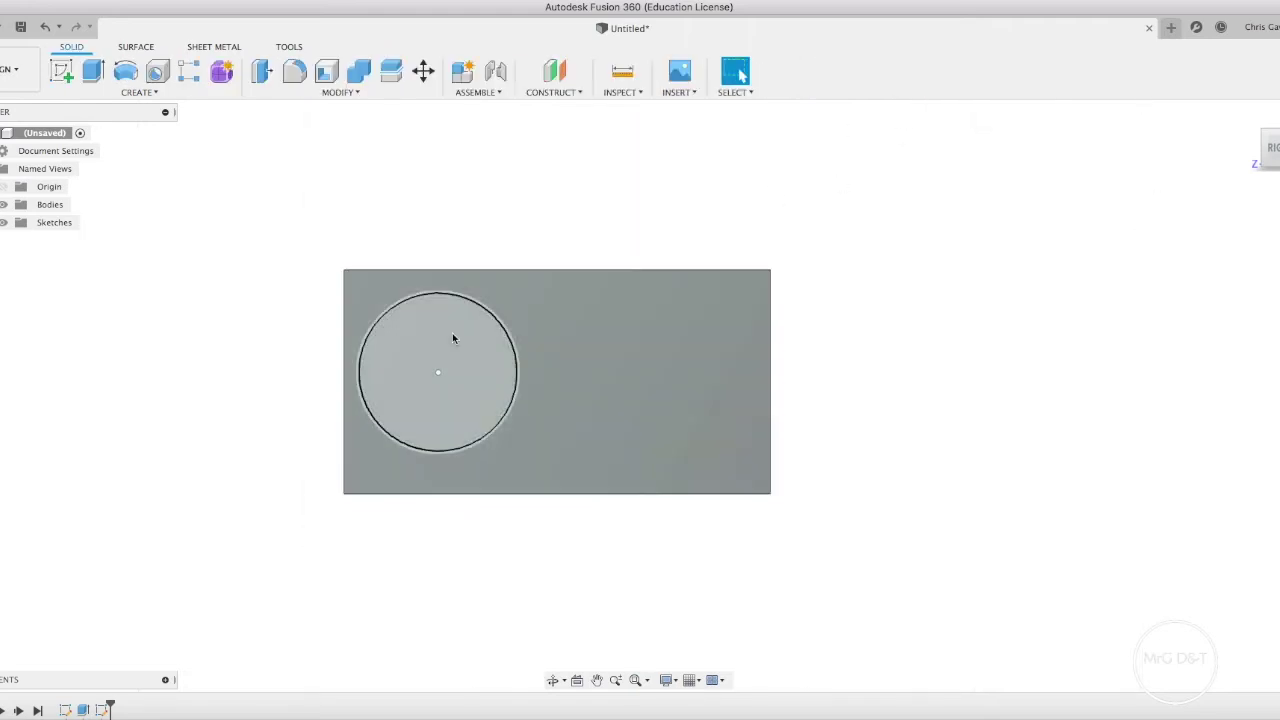
- Extrude the circle outward into a cylindrical boss
{"action": "left_click", "coordinate": [452, 332]}
{"action": "left_click", "coordinate": [93, 70]}
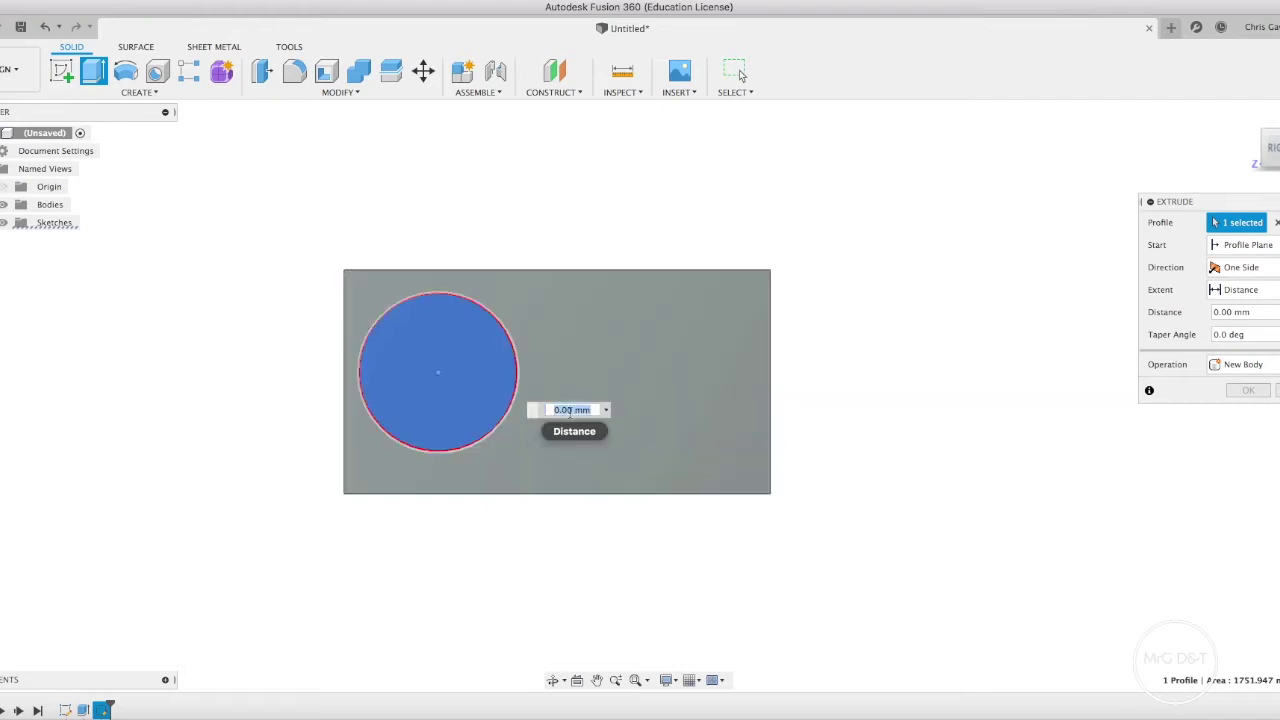
{"action": "key", "text": "Return"}
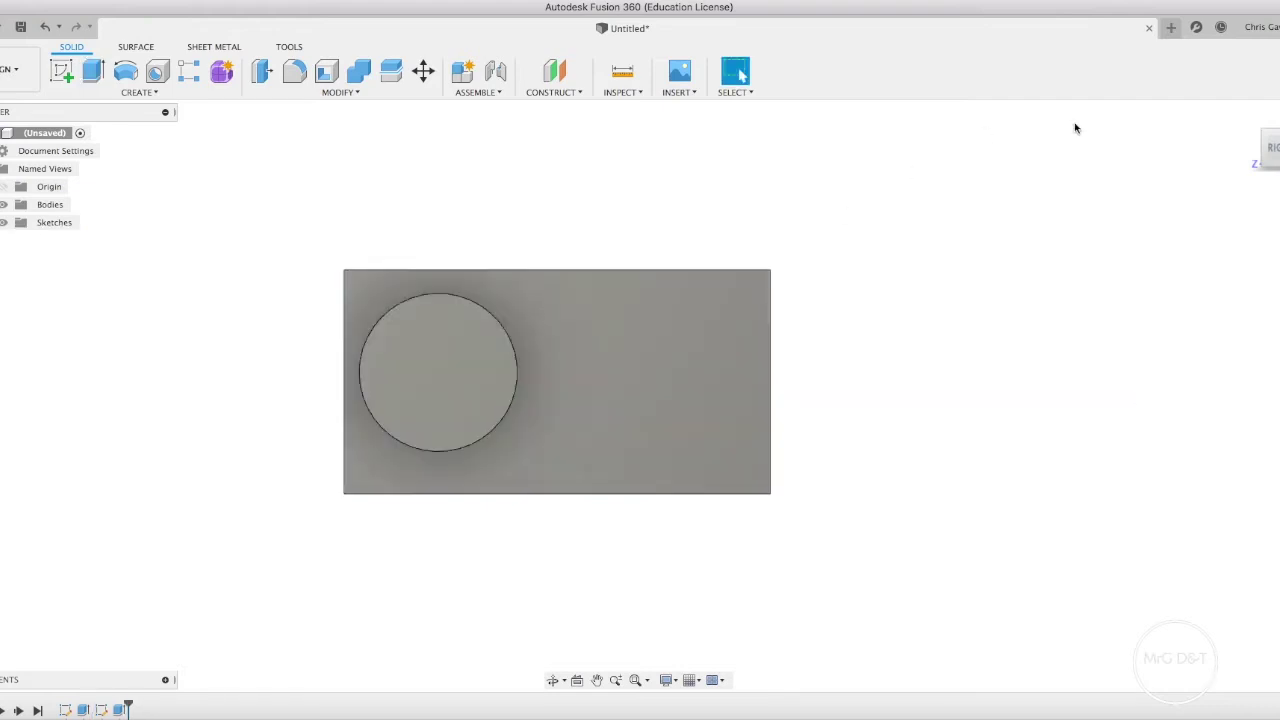
{"action": "left_click_drag", "start_coordinate": [1257, 143], "coordinate": [1264, 162]}
- Sketch a smaller concentric circle on the cylinder's end face
{"action": "left_click", "coordinate": [406, 392]}
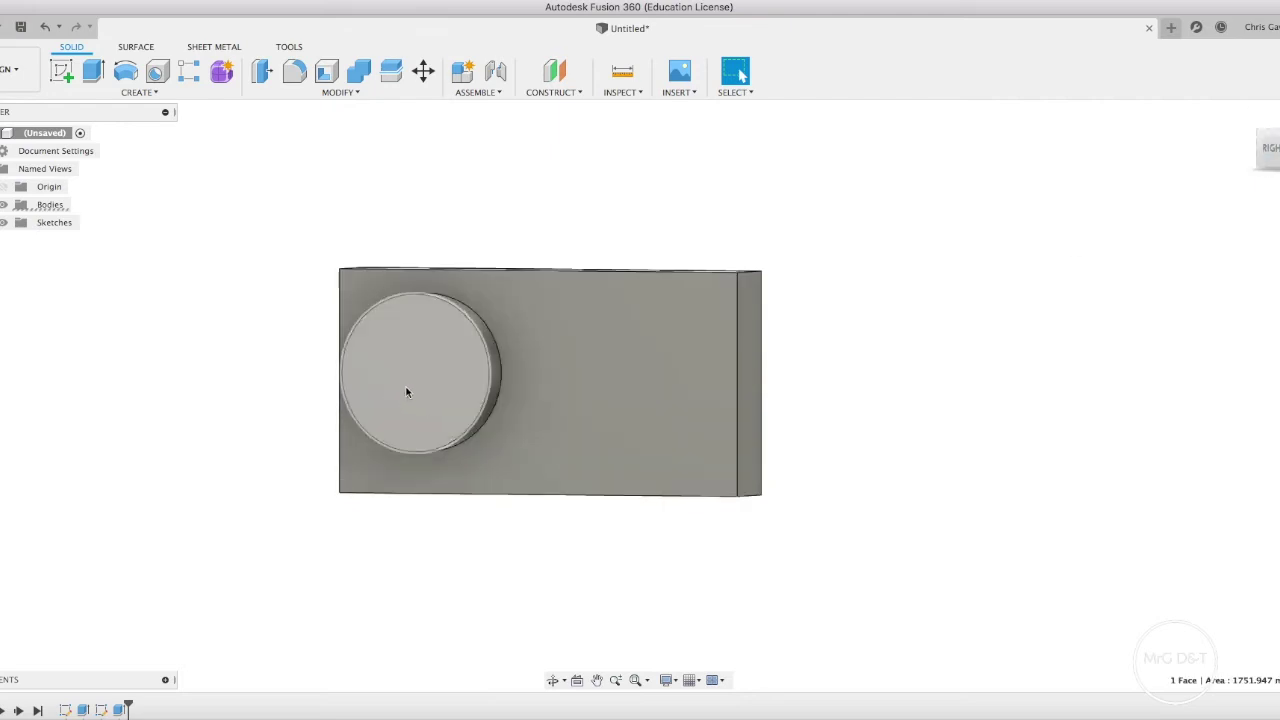
{"action": "left_click", "coordinate": [114, 92]}
{"action": "left_click", "coordinate": [110, 123]}
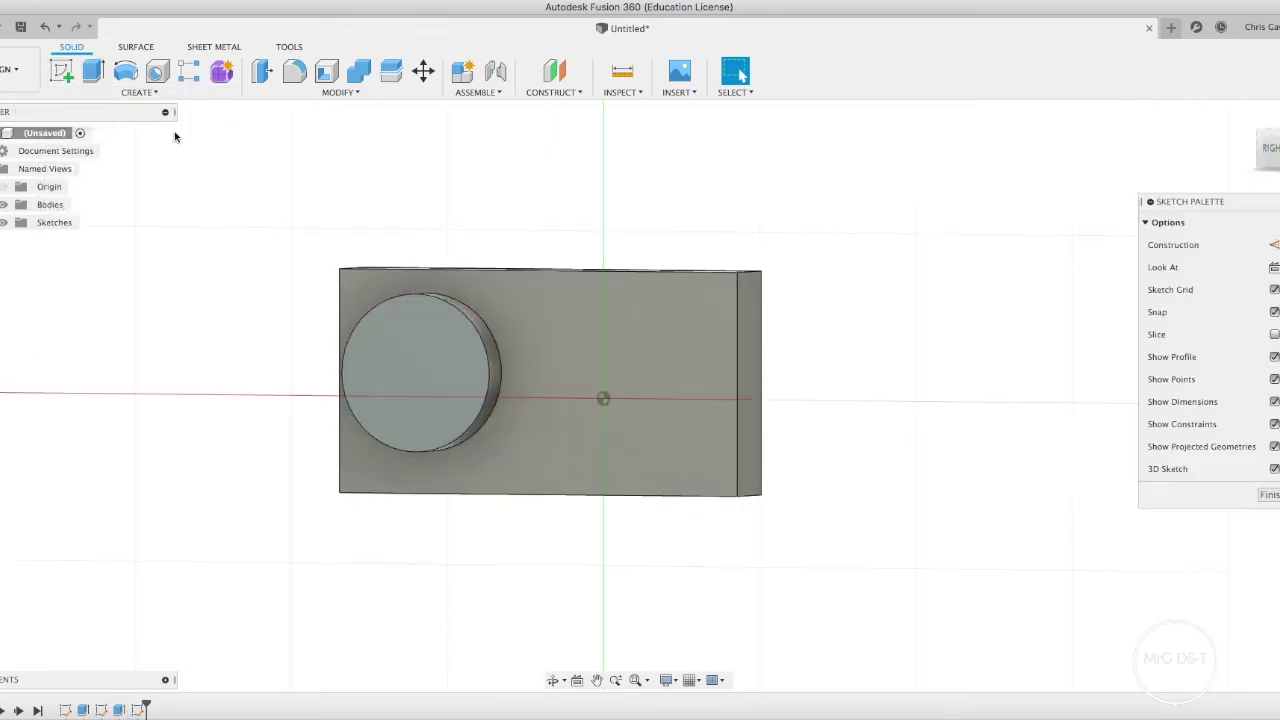
{"action": "left_click", "coordinate": [417, 374]}
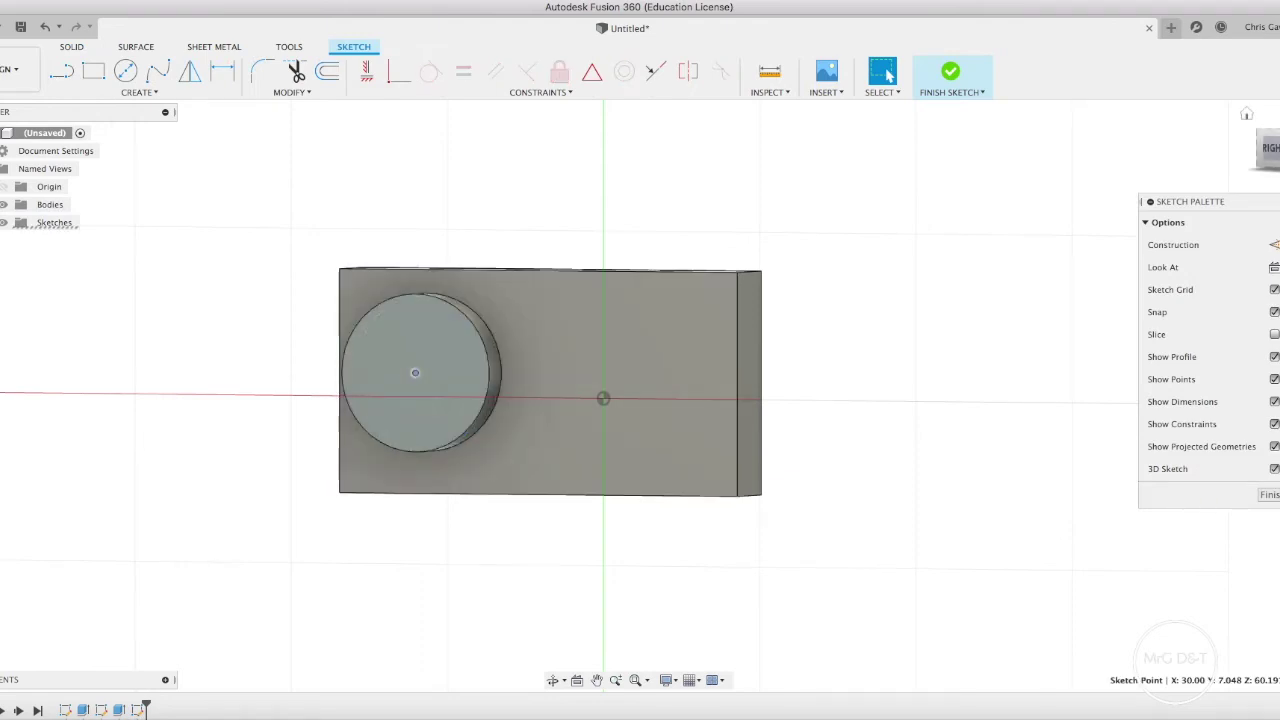
{"action": "left_click", "coordinate": [1270, 148]}
{"action": "left_click", "coordinate": [125, 71]}
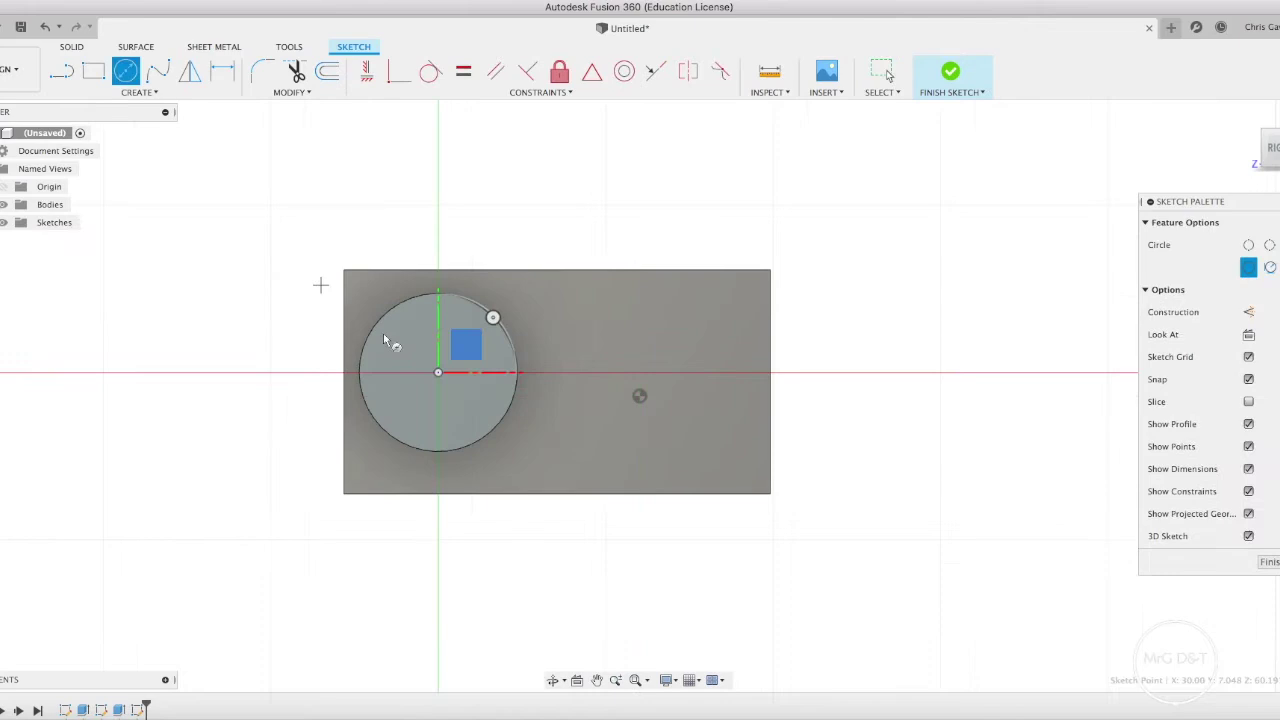
{"action": "left_click", "coordinate": [438, 373]}
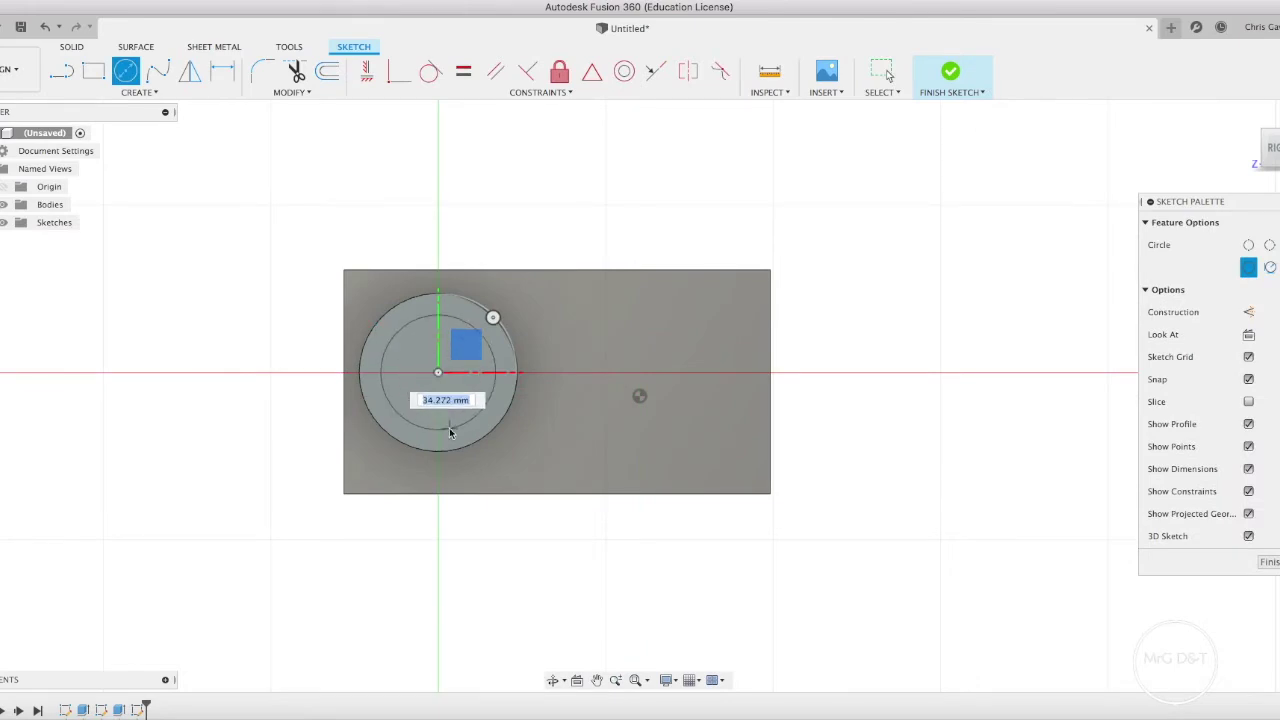
{"action": "left_click", "coordinate": [449, 441]}
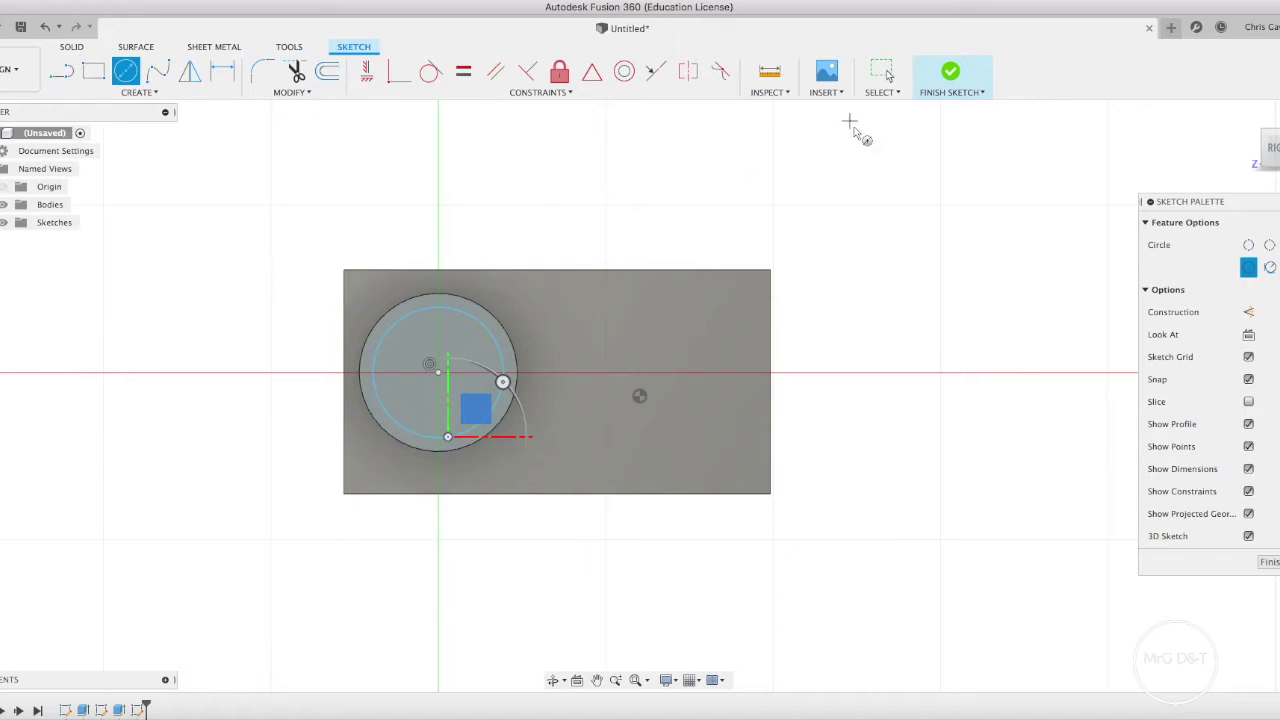
{"action": "left_click", "coordinate": [947, 73]}
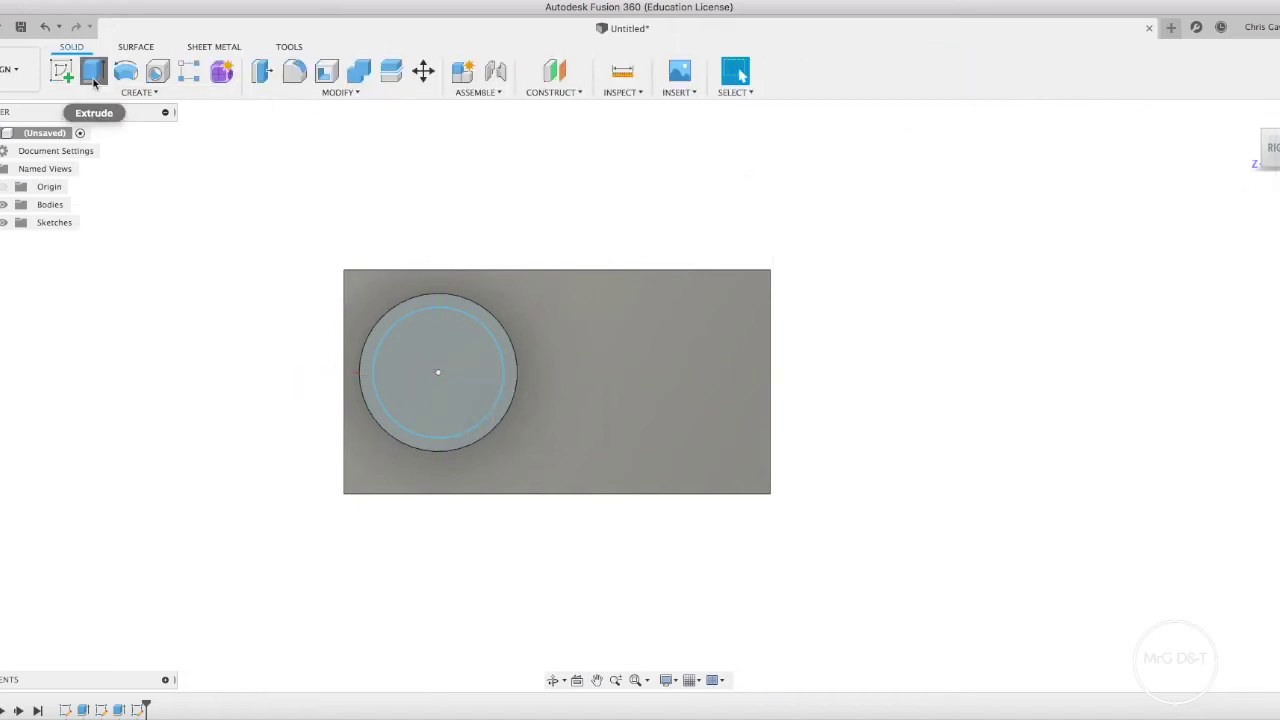
- Start extruding the inner circle profile, then cancel the extrude
{"action": "left_click", "coordinate": [93, 71]}
{"action": "left_click", "coordinate": [440, 359]}
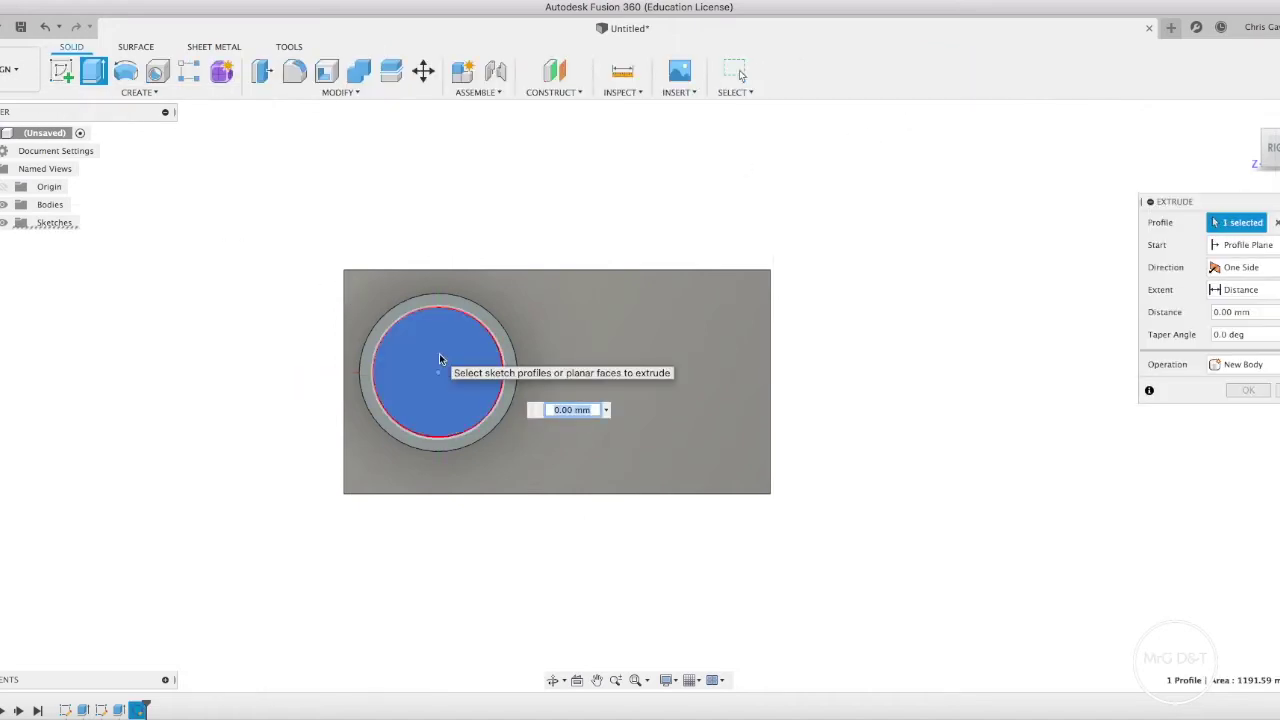
{"action": "key", "text": "Escape"}
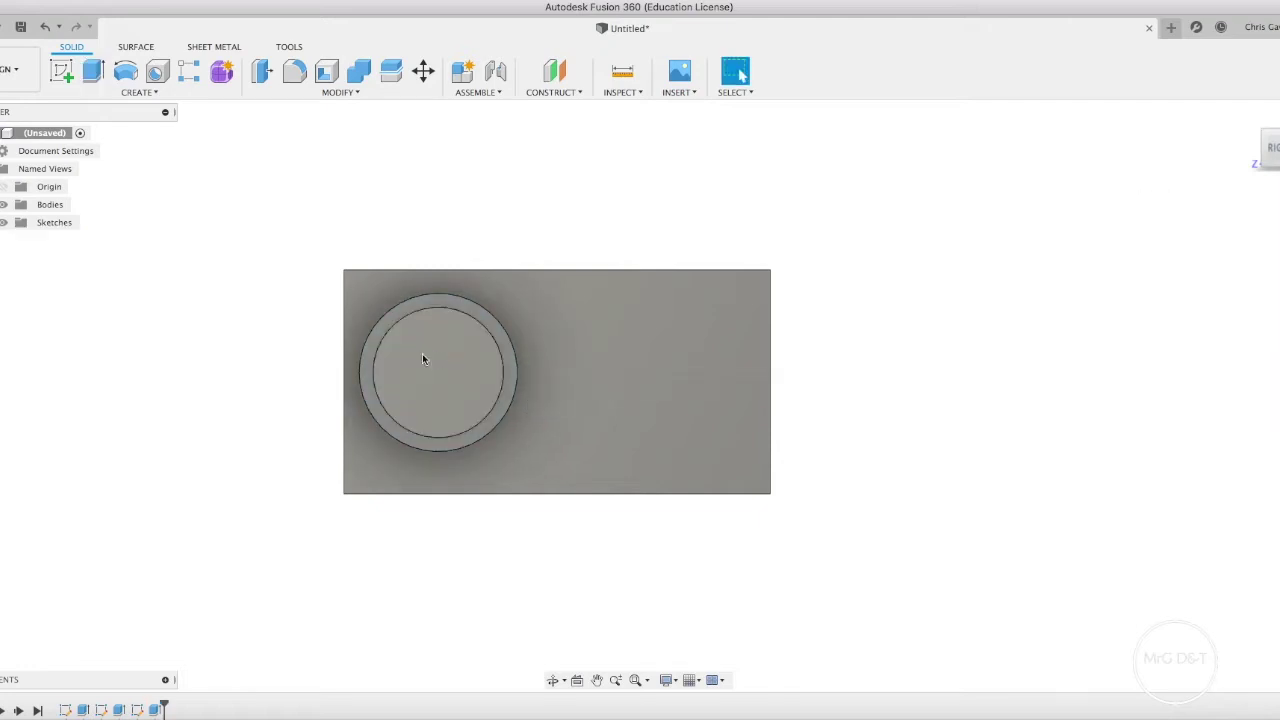
- Sketch a centered circle on the boss's inner circular face
{"action": "left_click", "coordinate": [429, 380]}
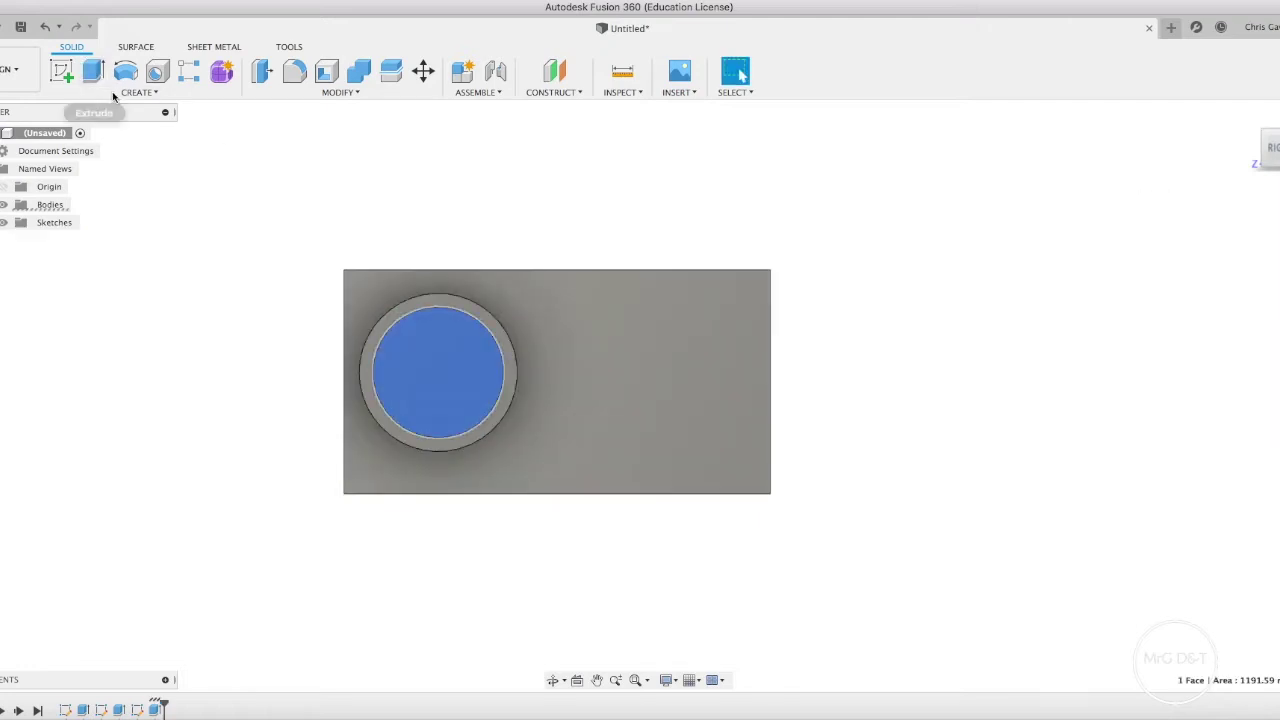
{"action": "left_click", "coordinate": [61, 70]}
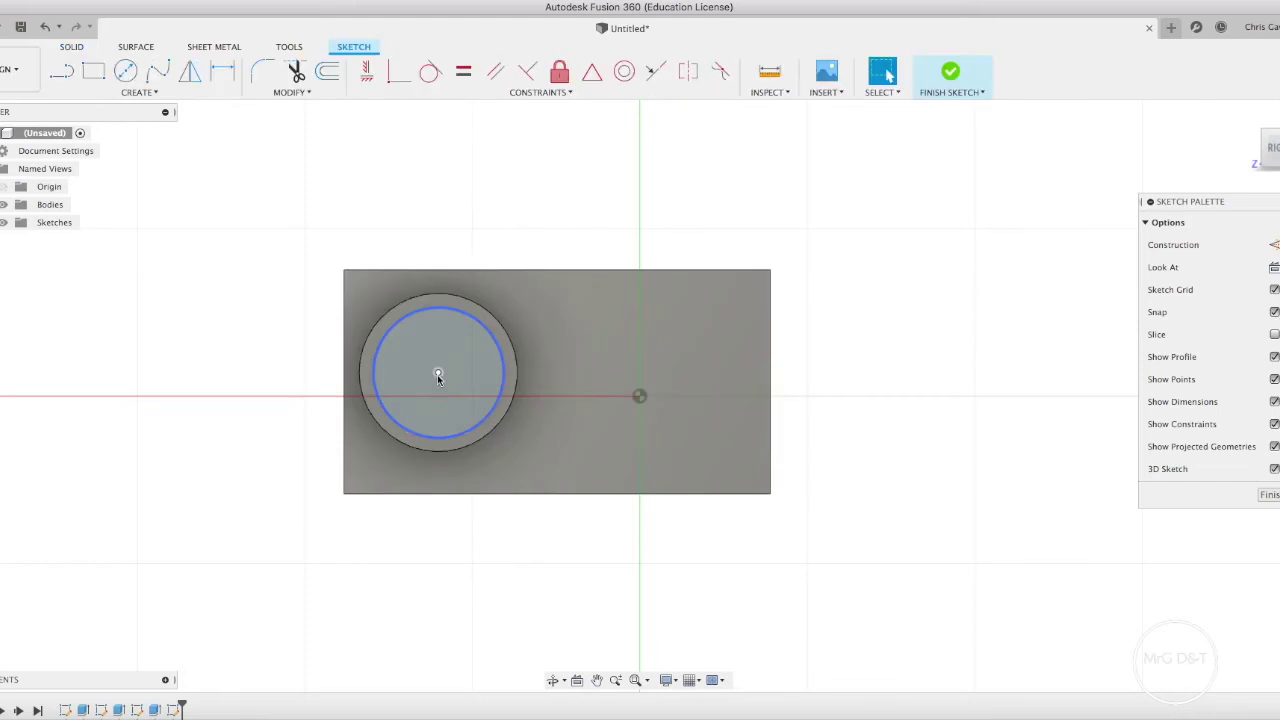
{"action": "left_click", "coordinate": [437, 374]}
{"action": "left_click", "coordinate": [125, 70]}
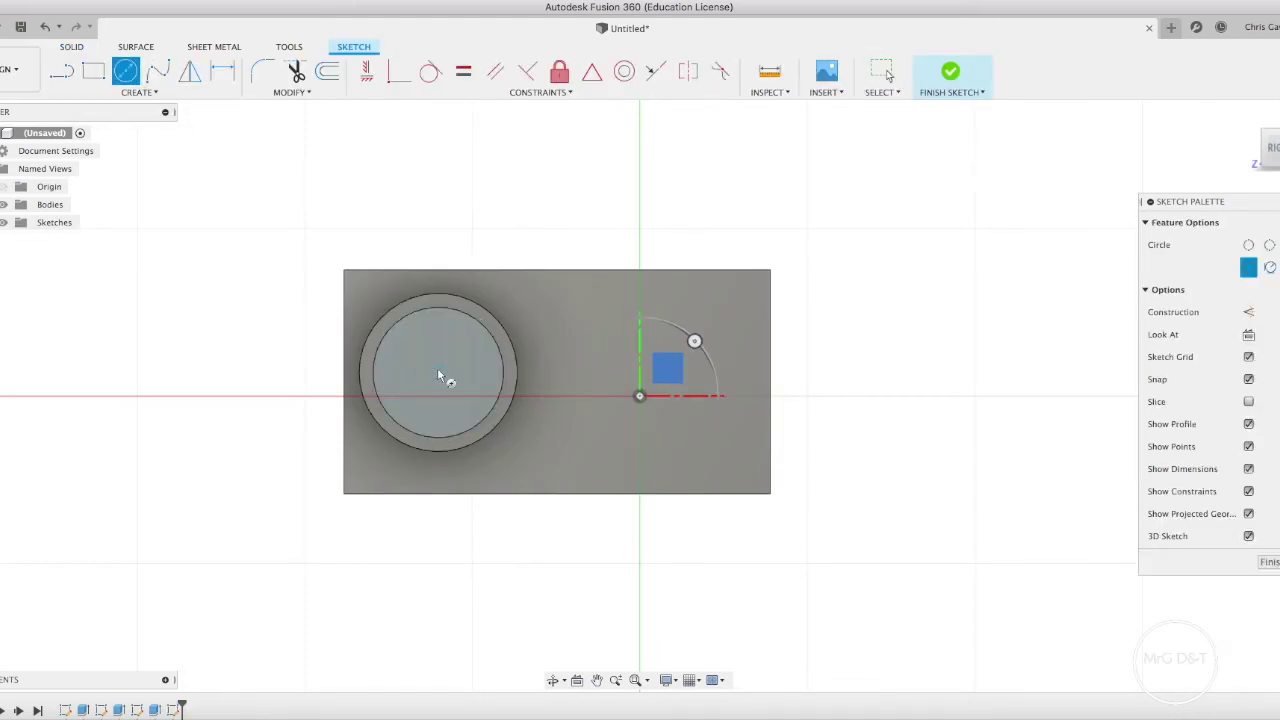
{"action": "left_click", "coordinate": [437, 374]}
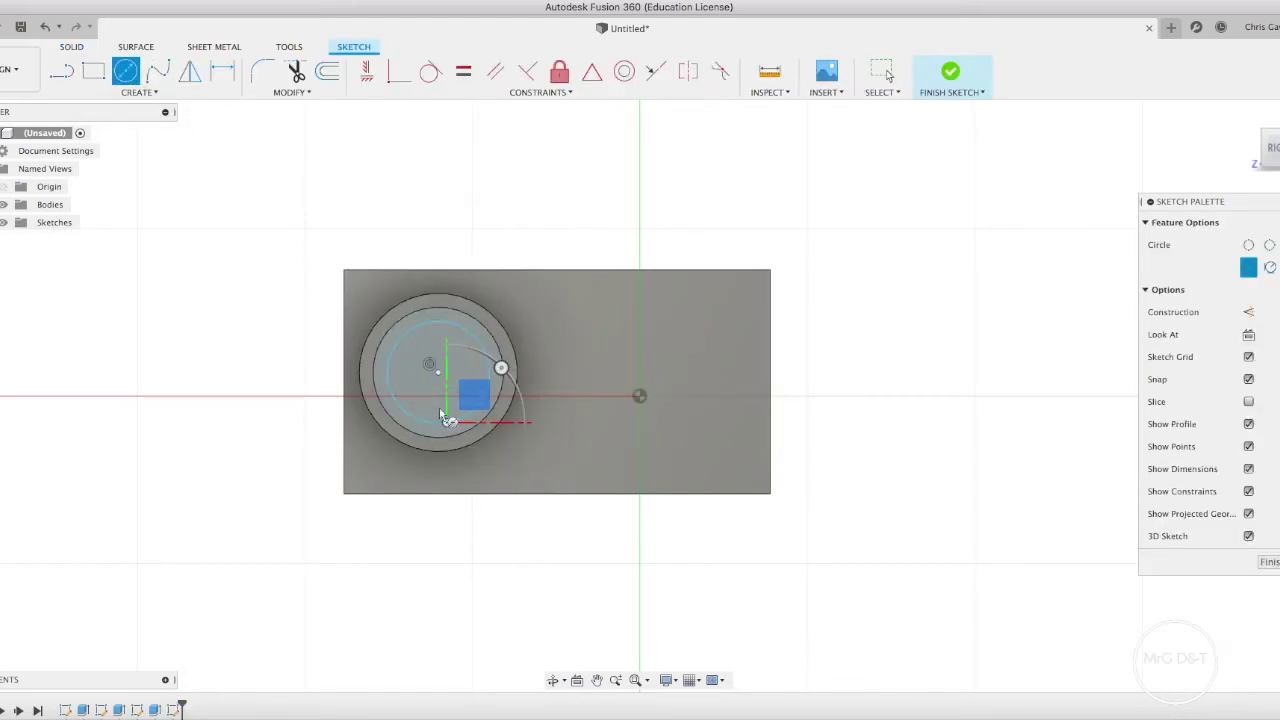
{"action": "left_click", "coordinate": [962, 76]}
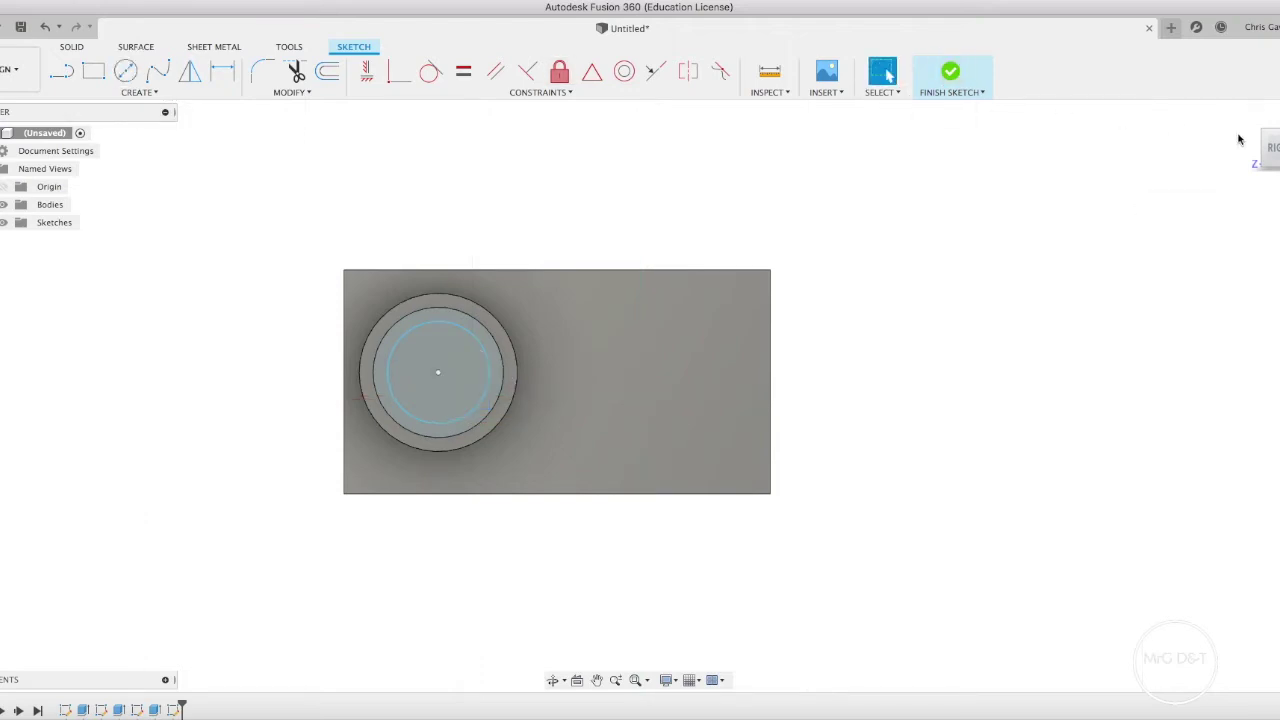
- Extrude the new circle 20 mm into a lens cylinder
{"action": "left_click", "coordinate": [1273, 147]}
{"action": "left_click", "coordinate": [420, 370]}
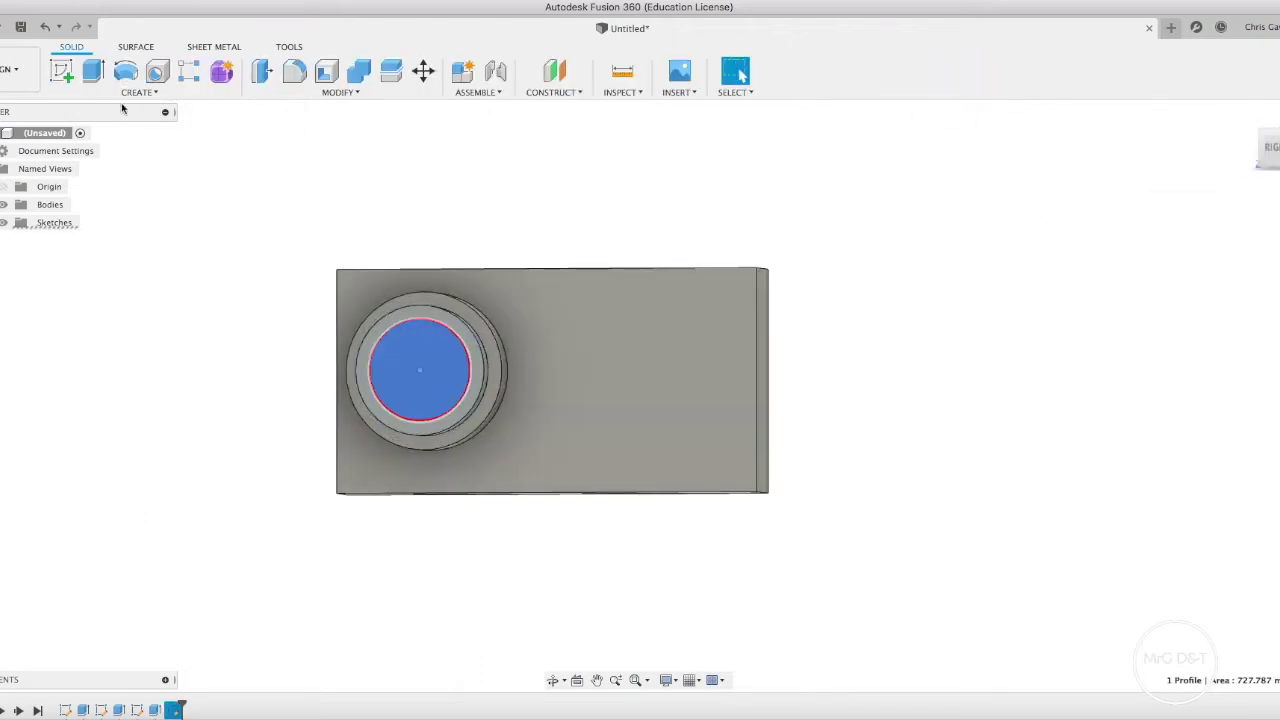
{"action": "left_click", "coordinate": [90, 73]}
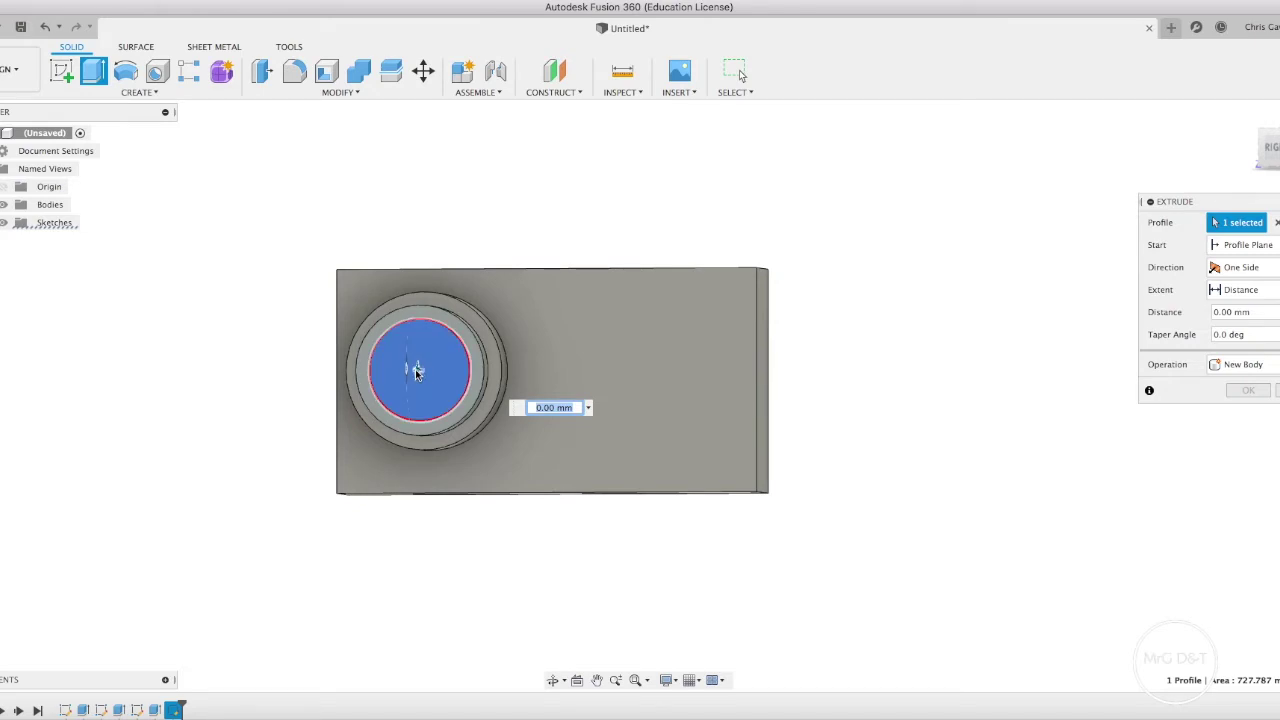
{"action": "type", "text": "20"}
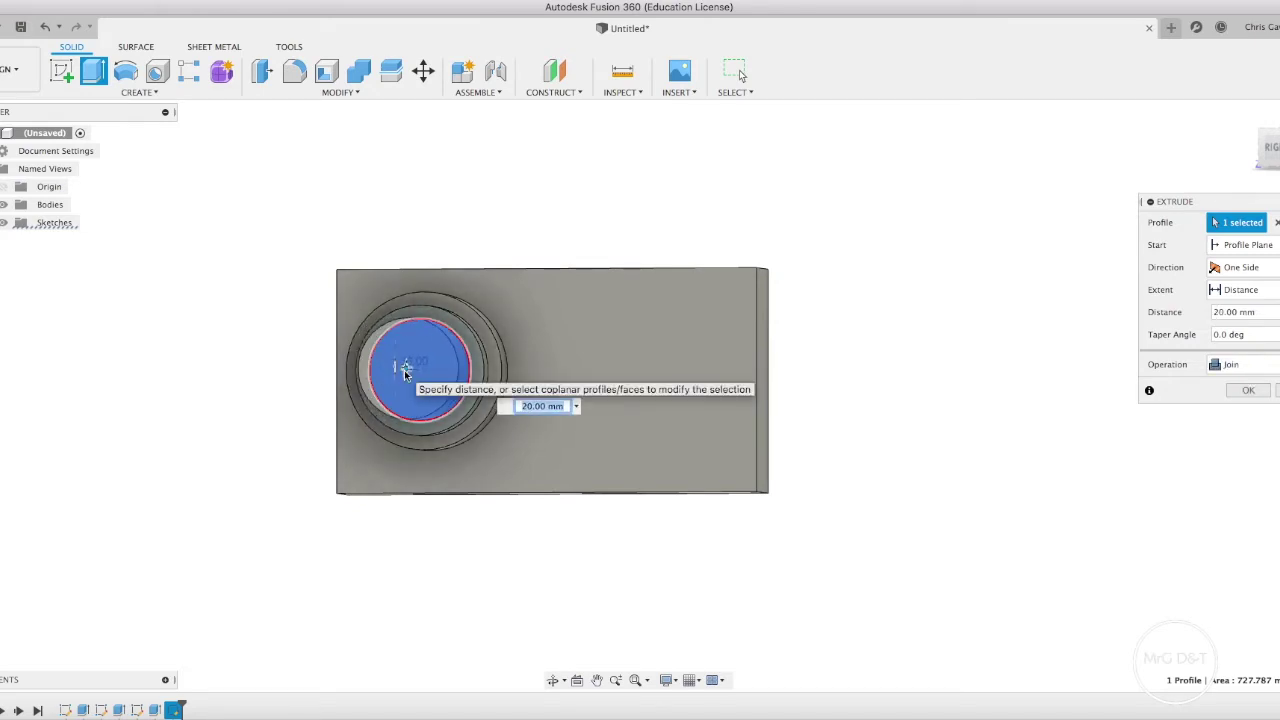
{"action": "key", "text": "Return"}
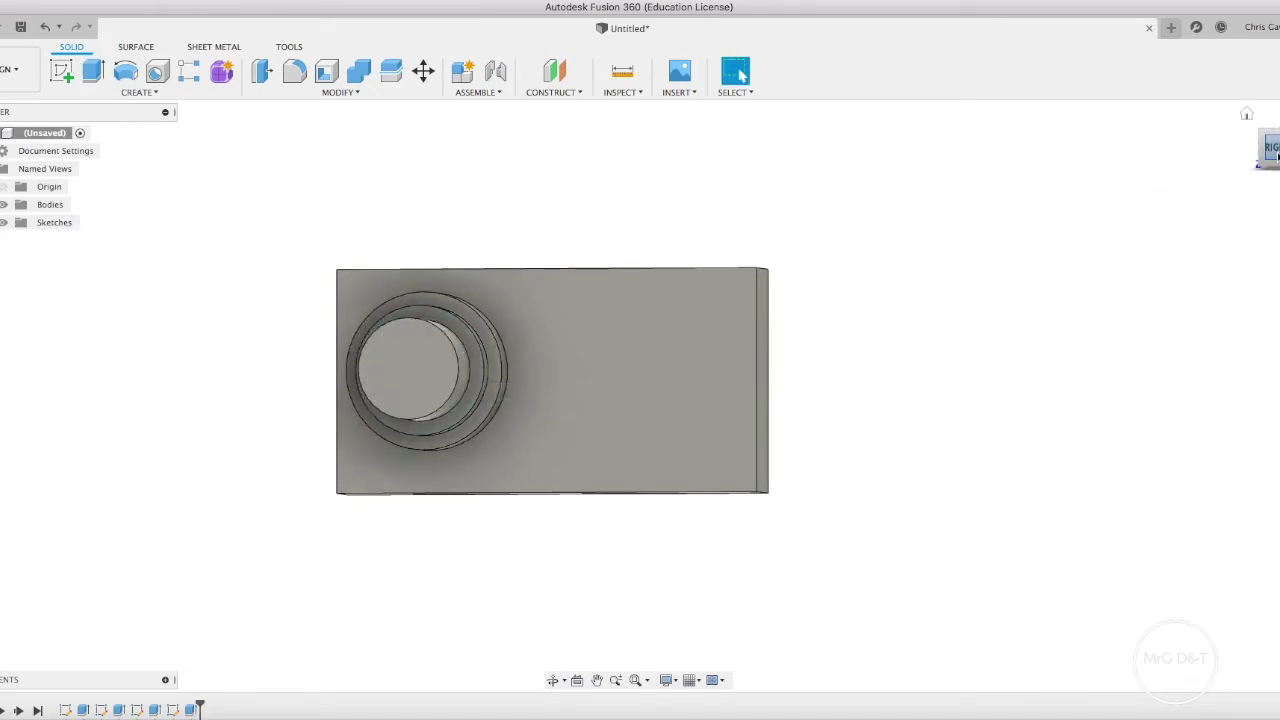
- Cut the lens cylinder's end face back 10 mm
{"action": "middle_click_drag", "start_coordinate": [560, 250], "coordinate": [402, 304], "text": "shift"}
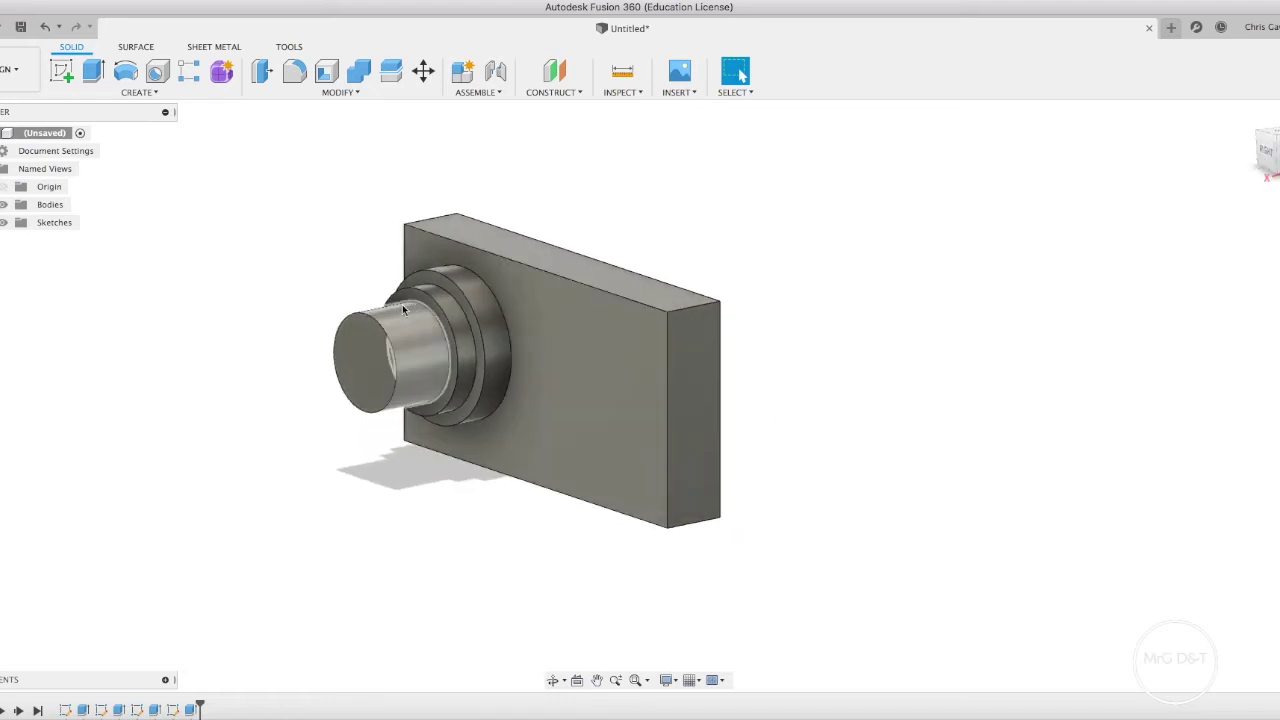
{"action": "left_click", "coordinate": [361, 372]}
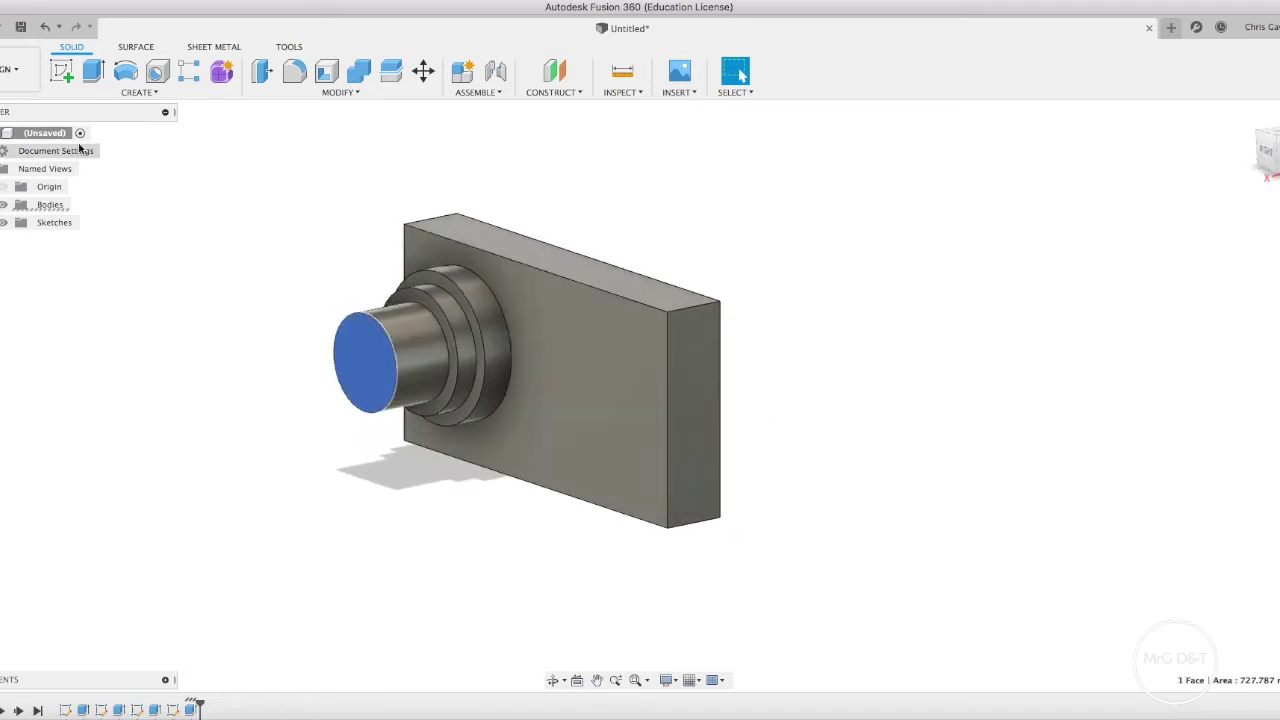
{"action": "left_click", "coordinate": [93, 70]}
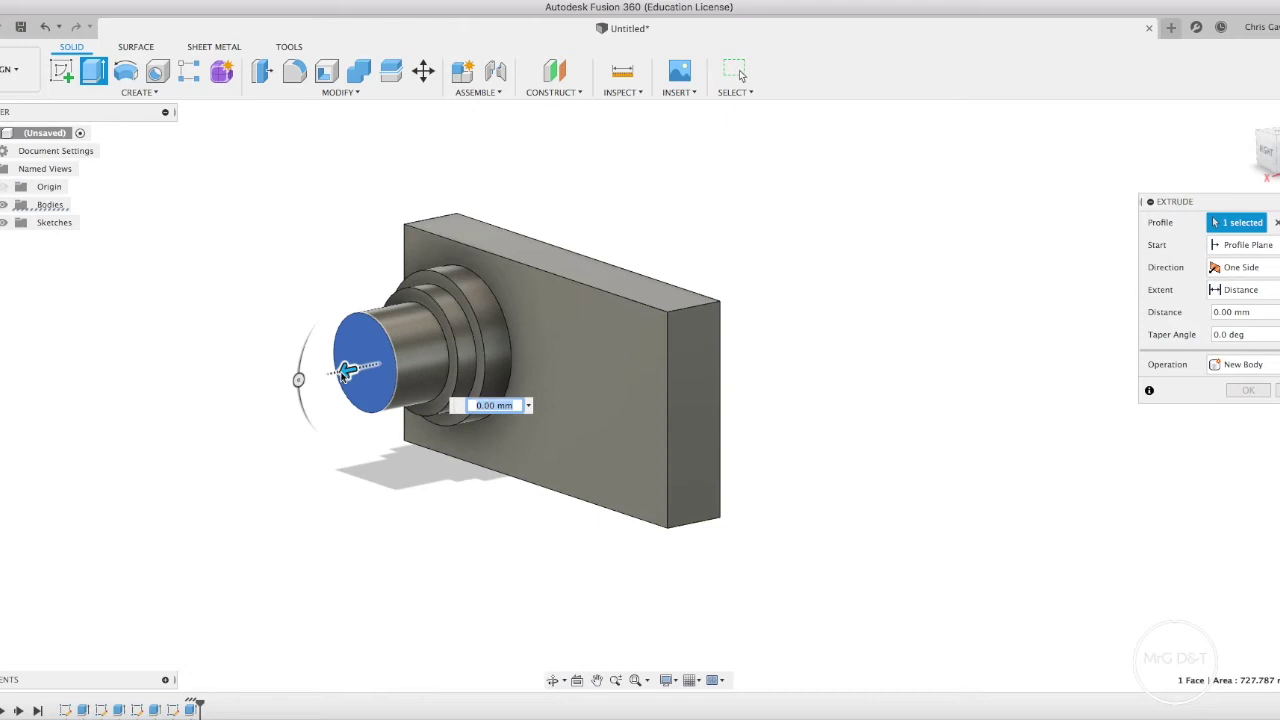
{"action": "left_click_drag", "start_coordinate": [346, 372], "coordinate": [362, 372]}
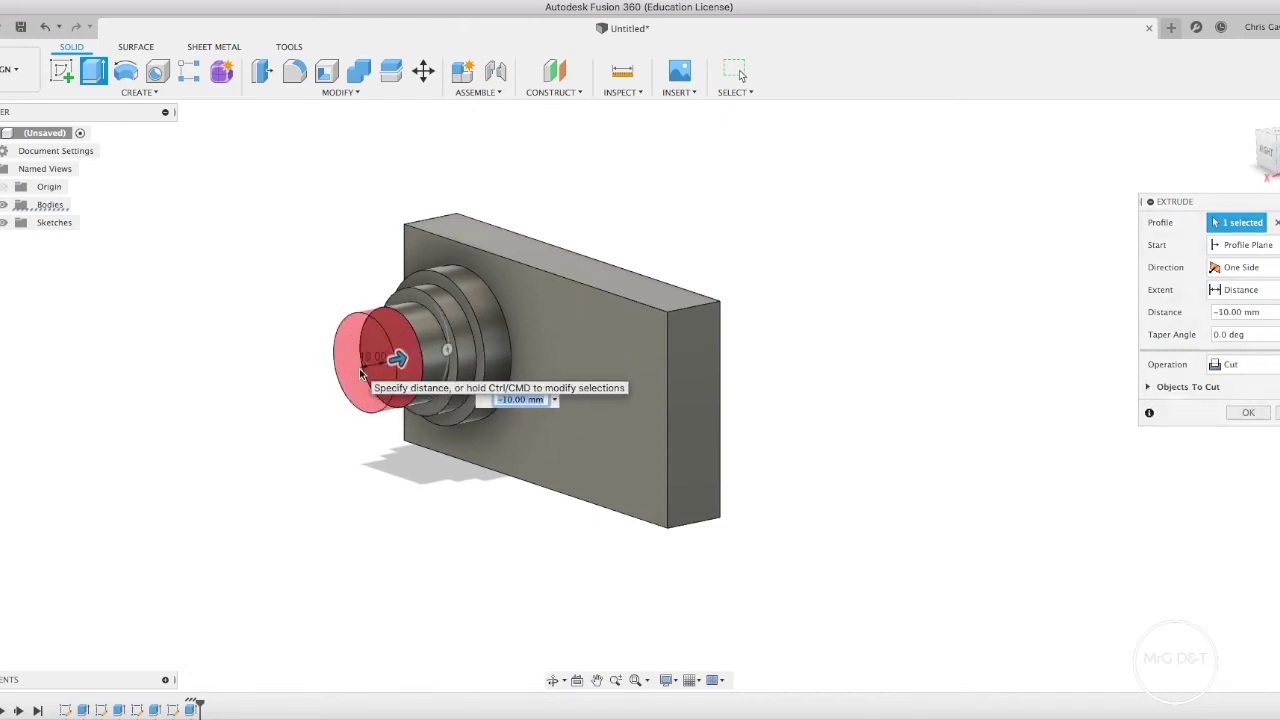
{"action": "key", "text": "Return"}
{"action": "left_click_drag", "start_coordinate": [1266, 148], "coordinate": [1278, 152]}
- Sketch a centered circle on the lens cylinder's end face
{"action": "left_click", "coordinate": [1266, 158]}
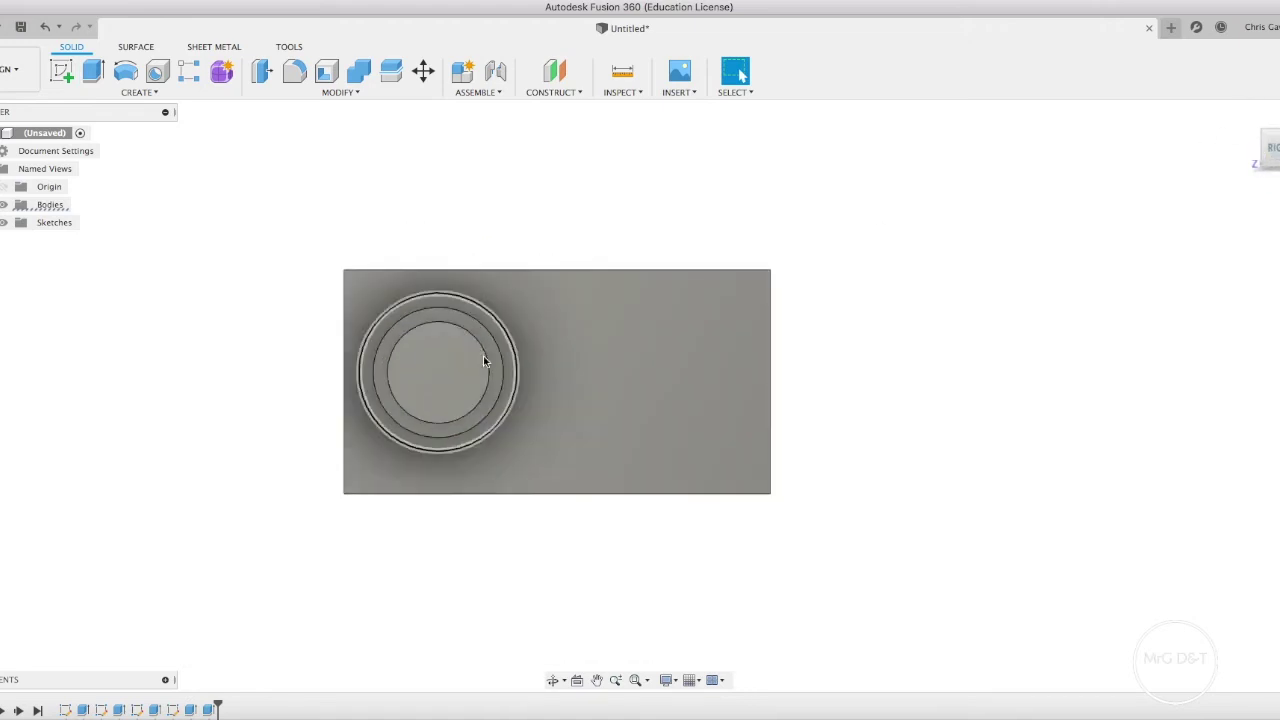
{"action": "left_click", "coordinate": [449, 374]}
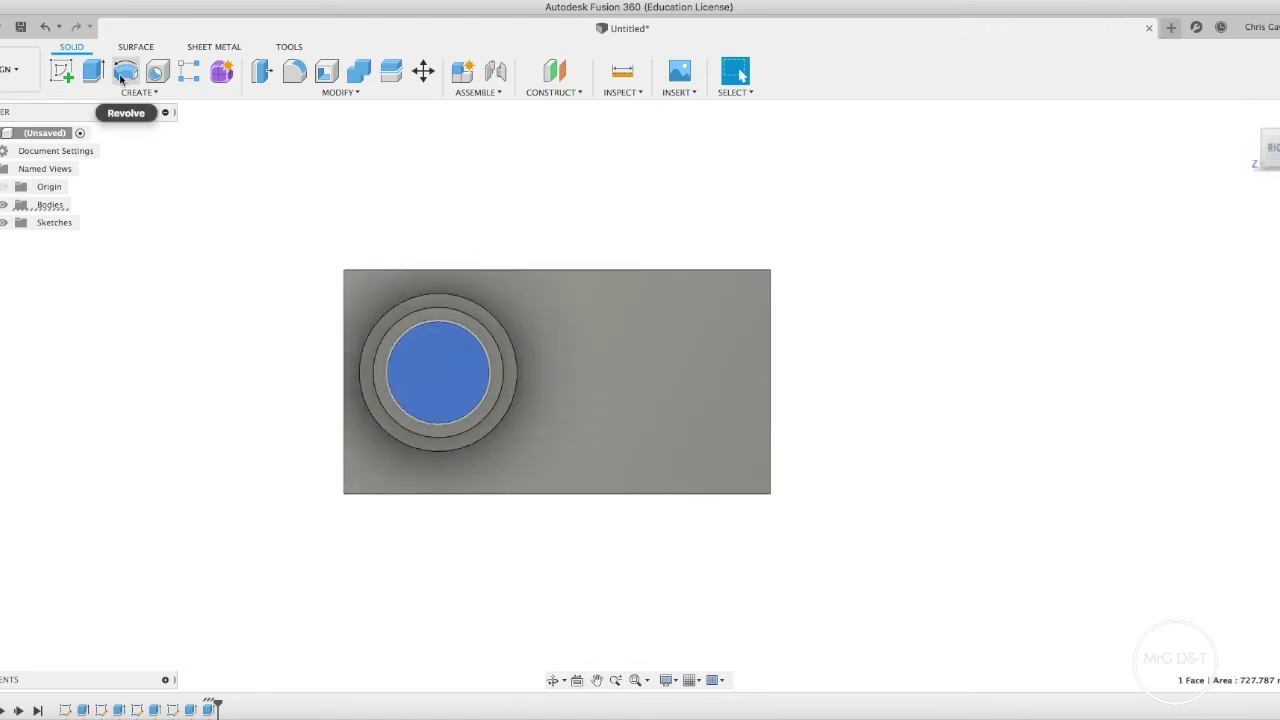
{"action": "left_click", "coordinate": [88, 93]}
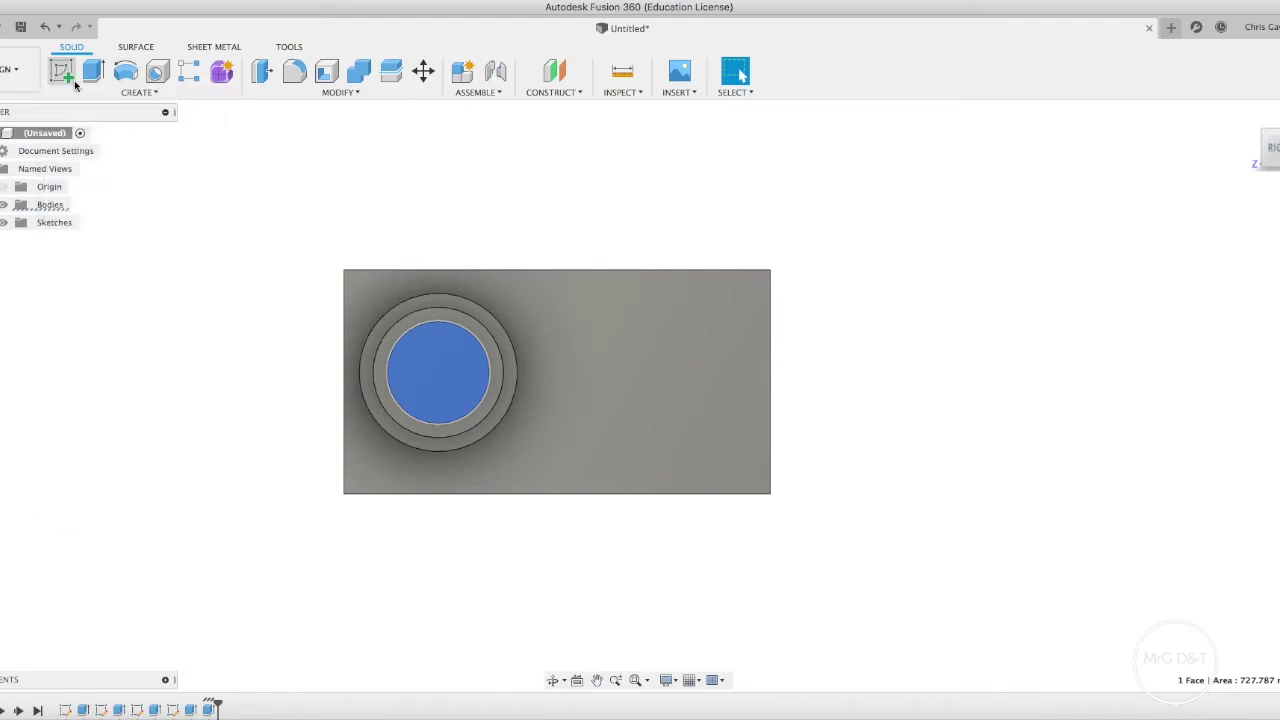
{"action": "left_click", "coordinate": [74, 86]}
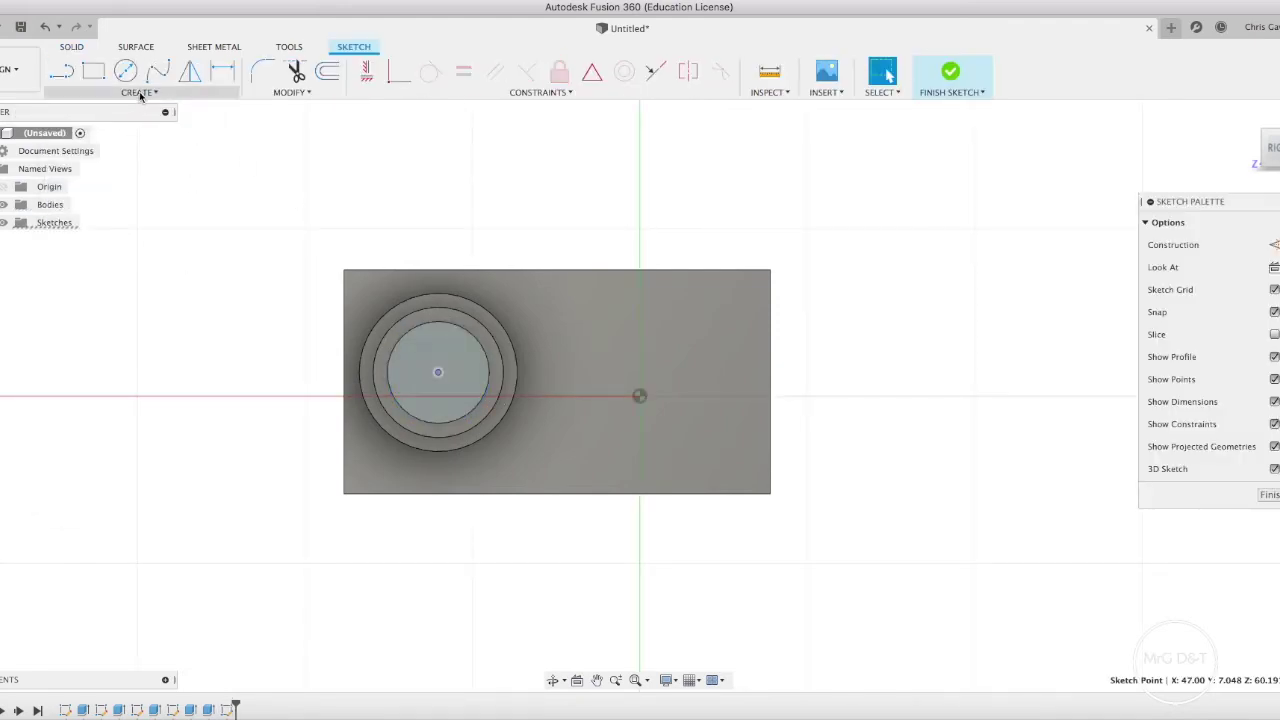
{"action": "left_click", "coordinate": [125, 71]}
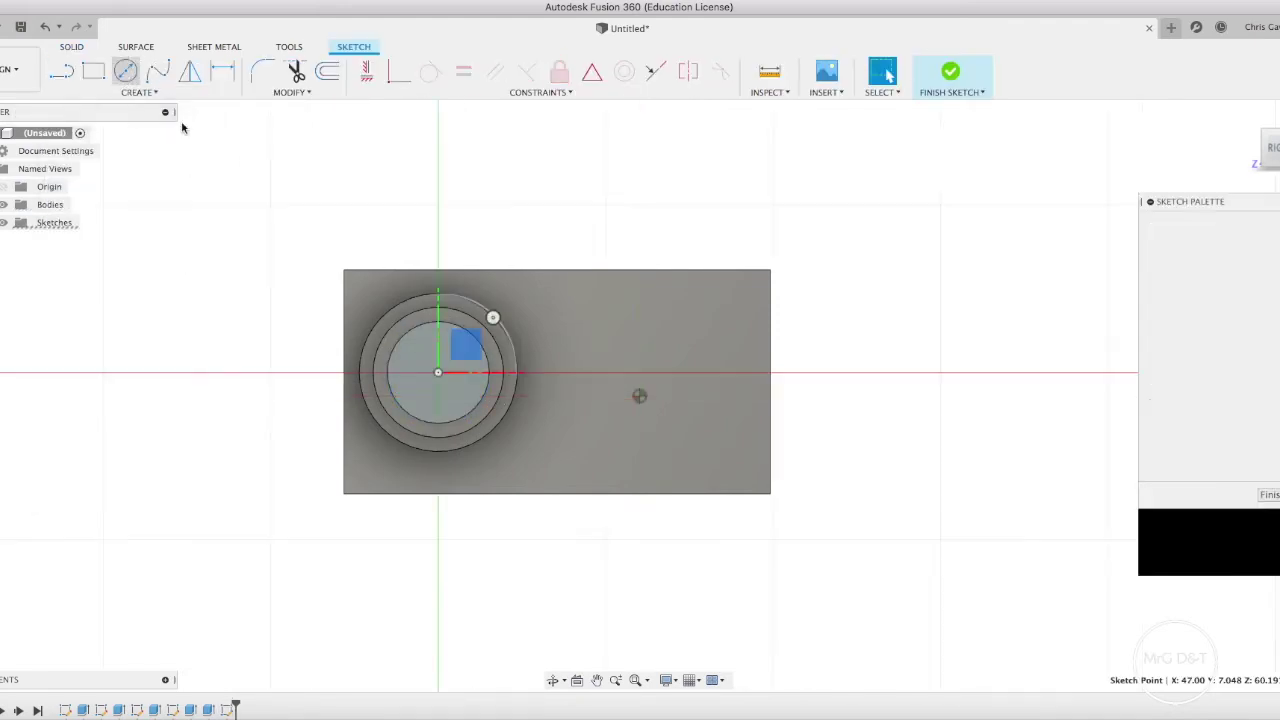
{"action": "left_click", "coordinate": [437, 376]}
{"action": "left_click", "coordinate": [447, 415]}
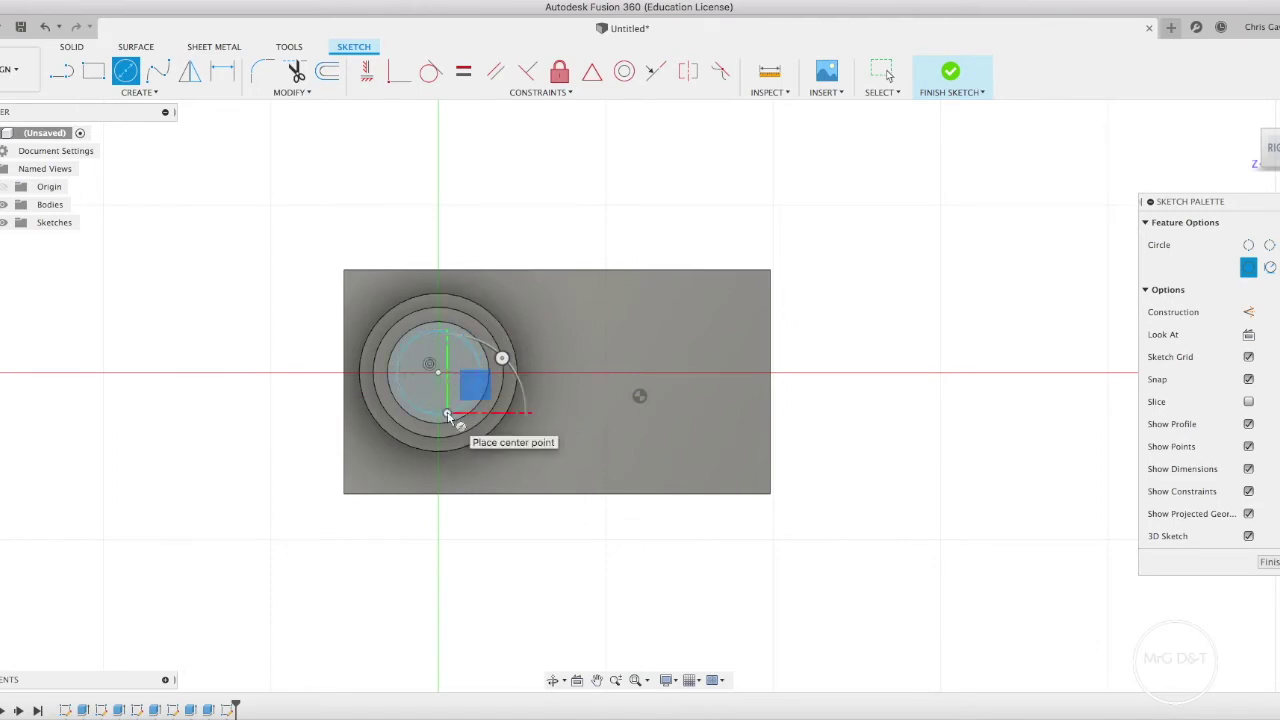
{"action": "left_click_drag", "start_coordinate": [1262, 147], "coordinate": [1051, 200]}
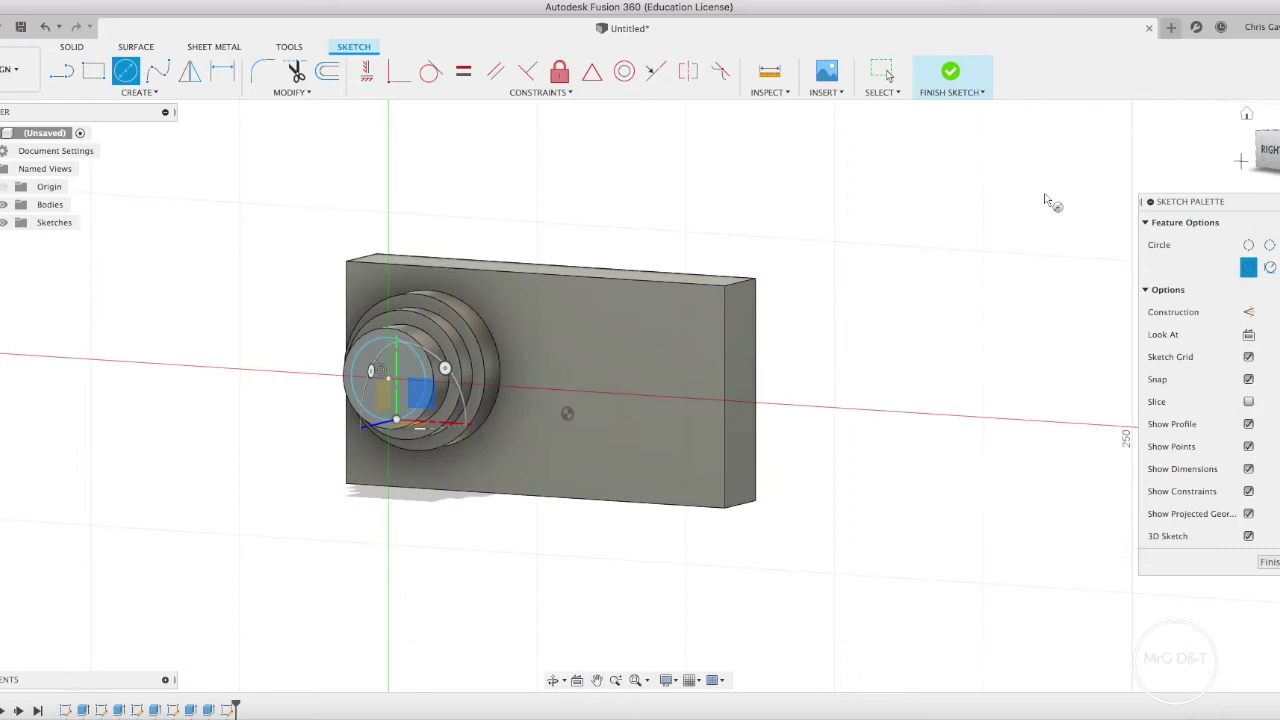
{"action": "left_click", "coordinate": [950, 72]}
- Extrude the inner circle -10 mm as a cut to hollow the lens
{"action": "left_click", "coordinate": [387, 377]}
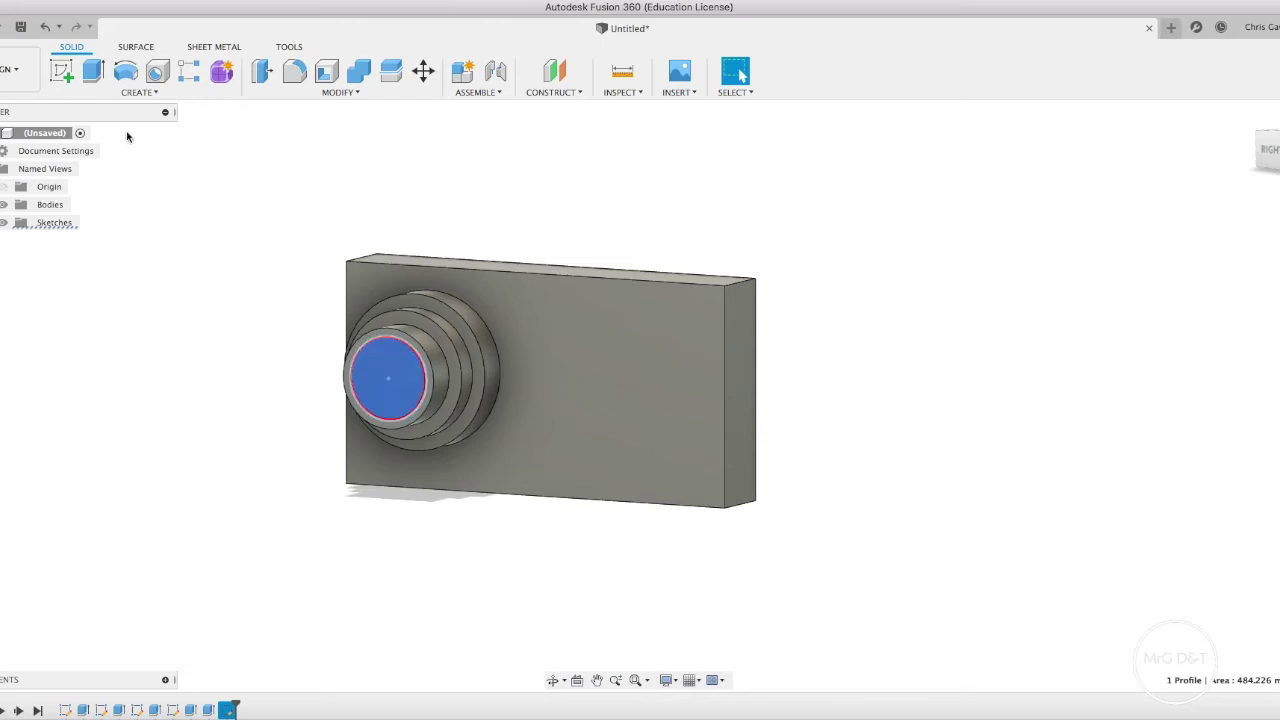
{"action": "left_click", "coordinate": [93, 71]}
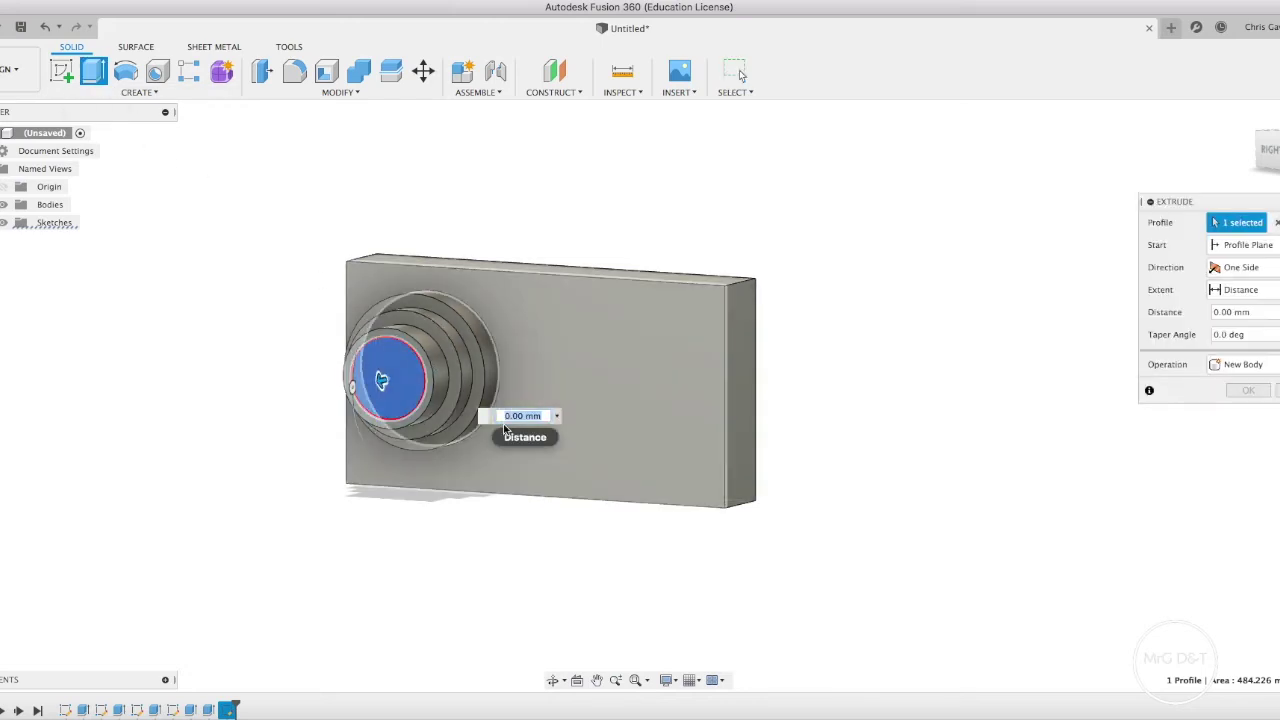
{"action": "type", "text": "-1"}
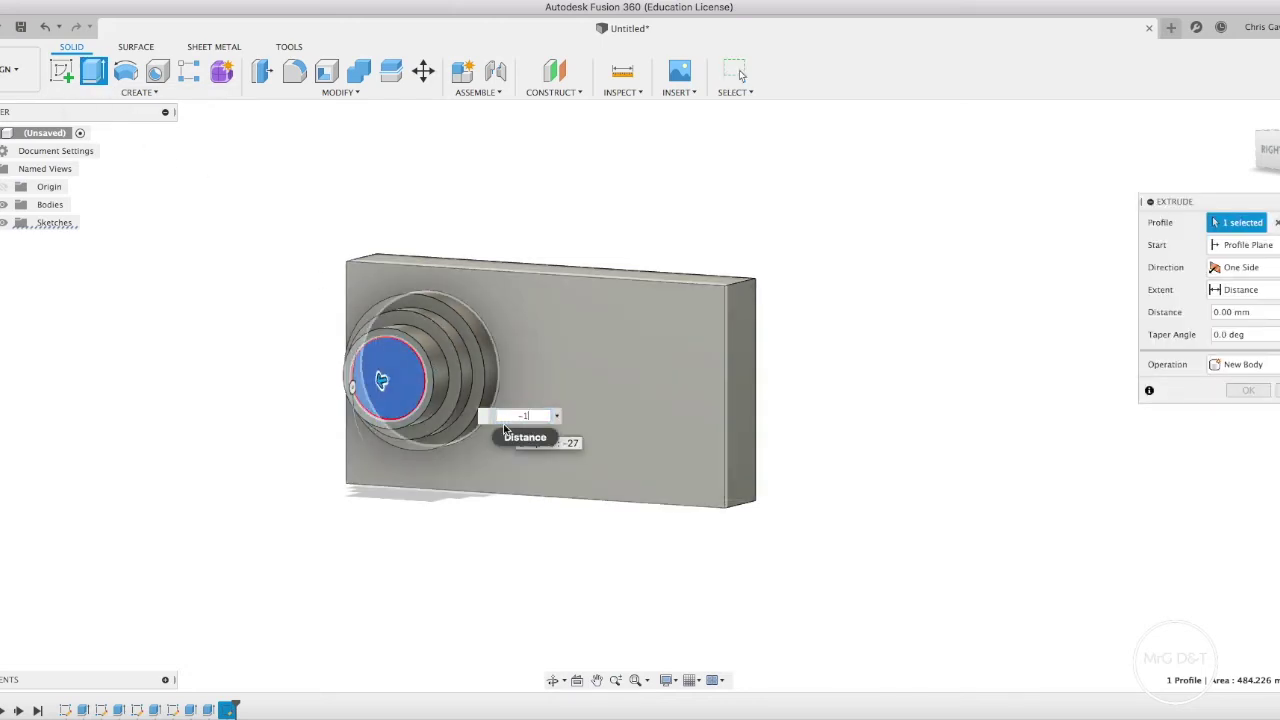
{"action": "type", "text": "0"}
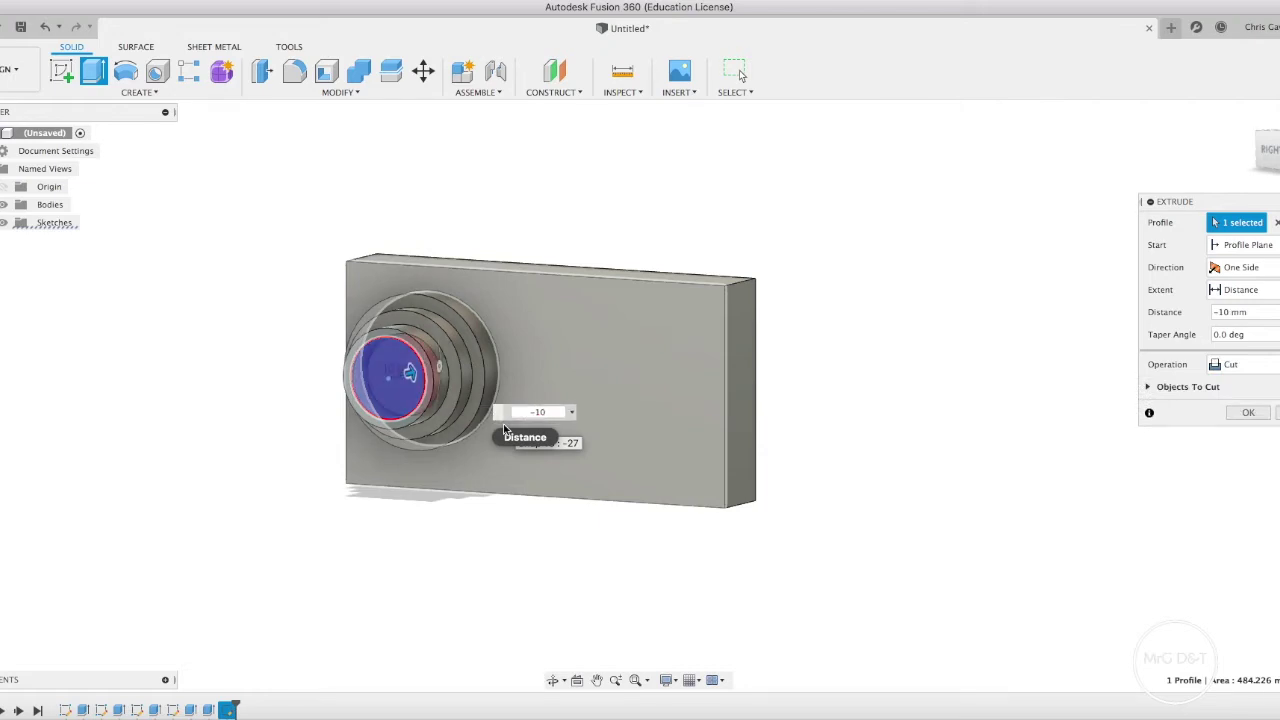
{"action": "key", "text": "Return"}
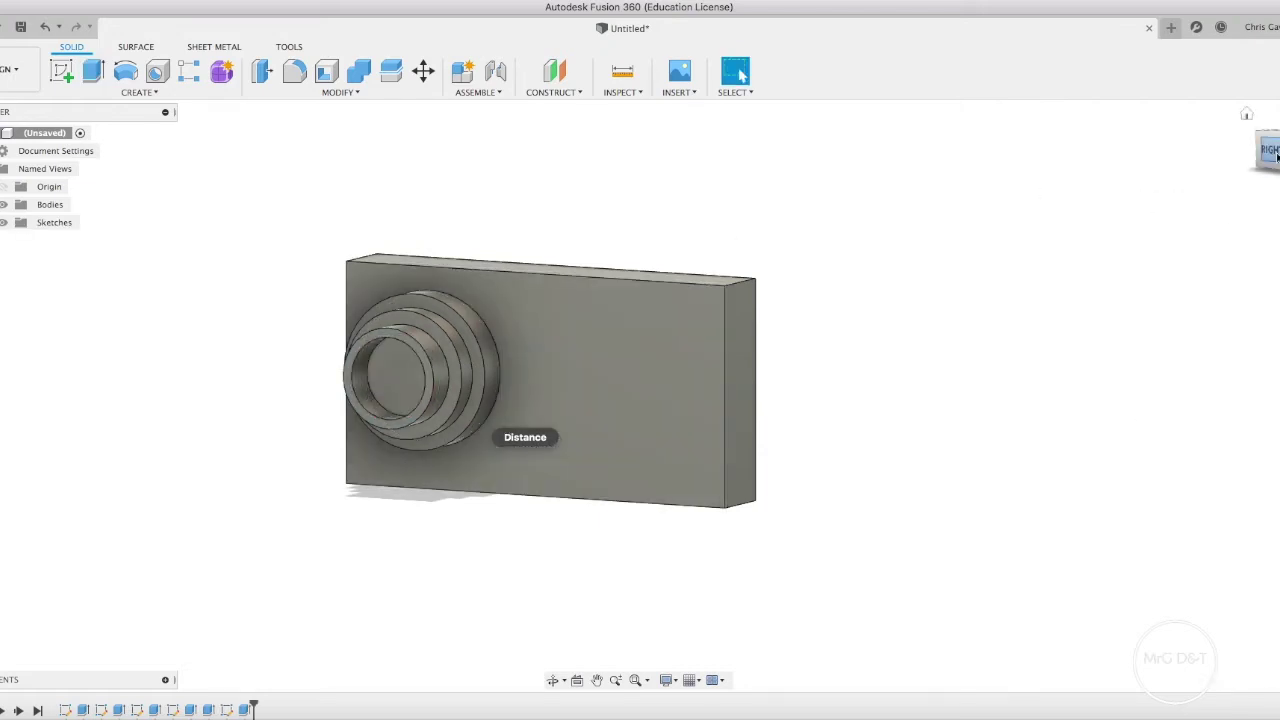
{"action": "left_click_drag", "start_coordinate": [1277, 156], "coordinate": [1268, 146]}
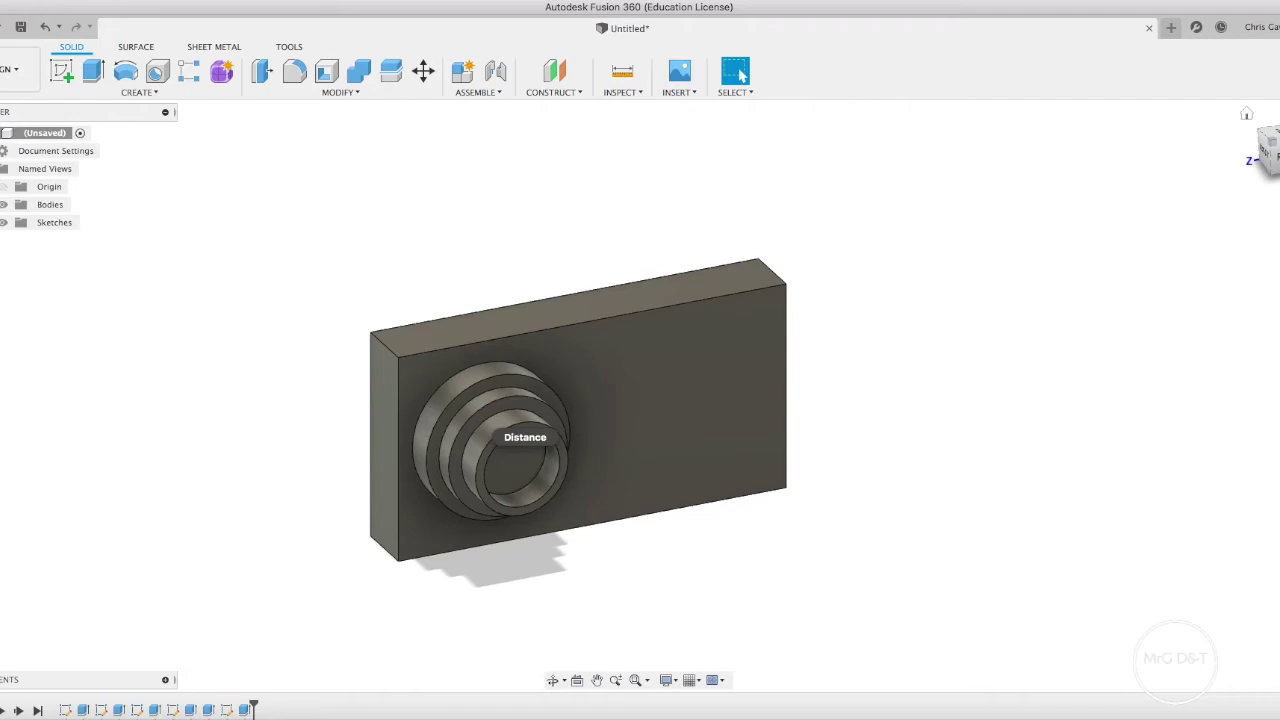
{"action": "mouse_move", "coordinate": [638, 395]}
{"action": "middle_mouse_down", "text": "shift"}
{"action": "mouse_move", "coordinate": [568, 398]}
{"action": "mouse_move", "coordinate": [605, 397]}
{"action": "mouse_move", "coordinate": [640, 370]}
{"action": "middle_mouse_up", "text": "shift"}
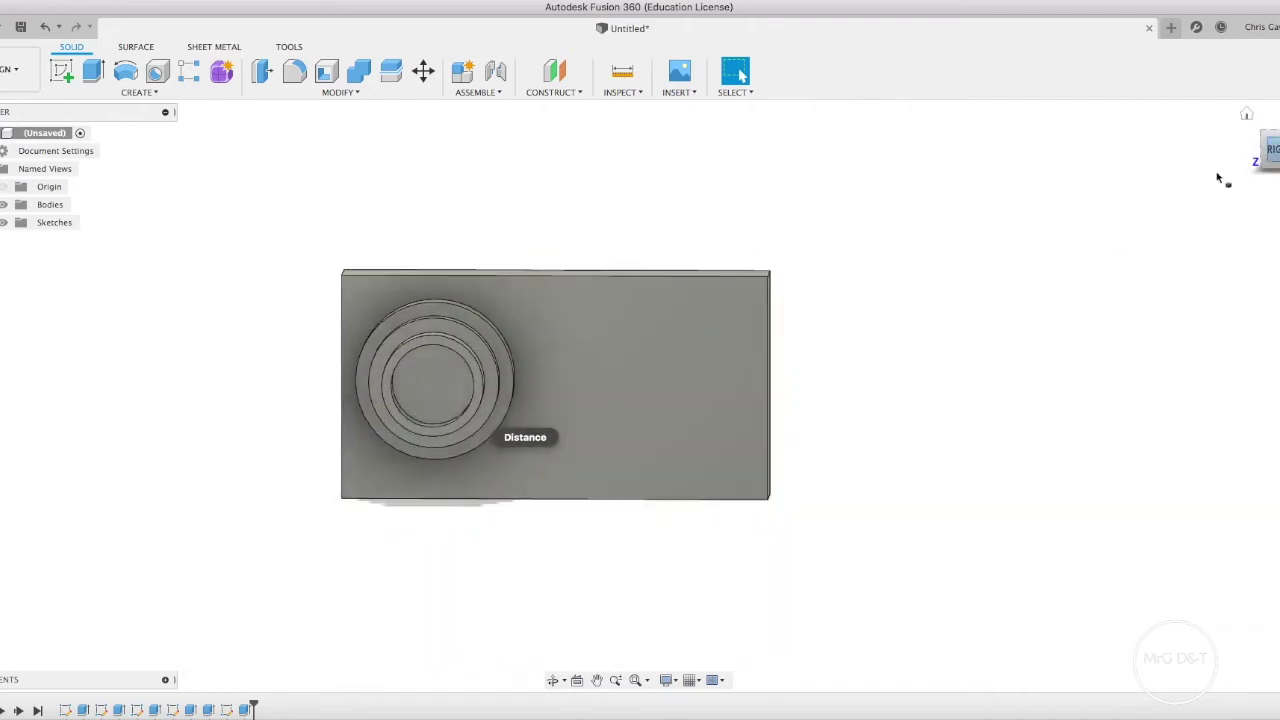
- Sketch a small rectangle near the top right of the camera's front face
{"action": "left_click", "coordinate": [673, 327]}
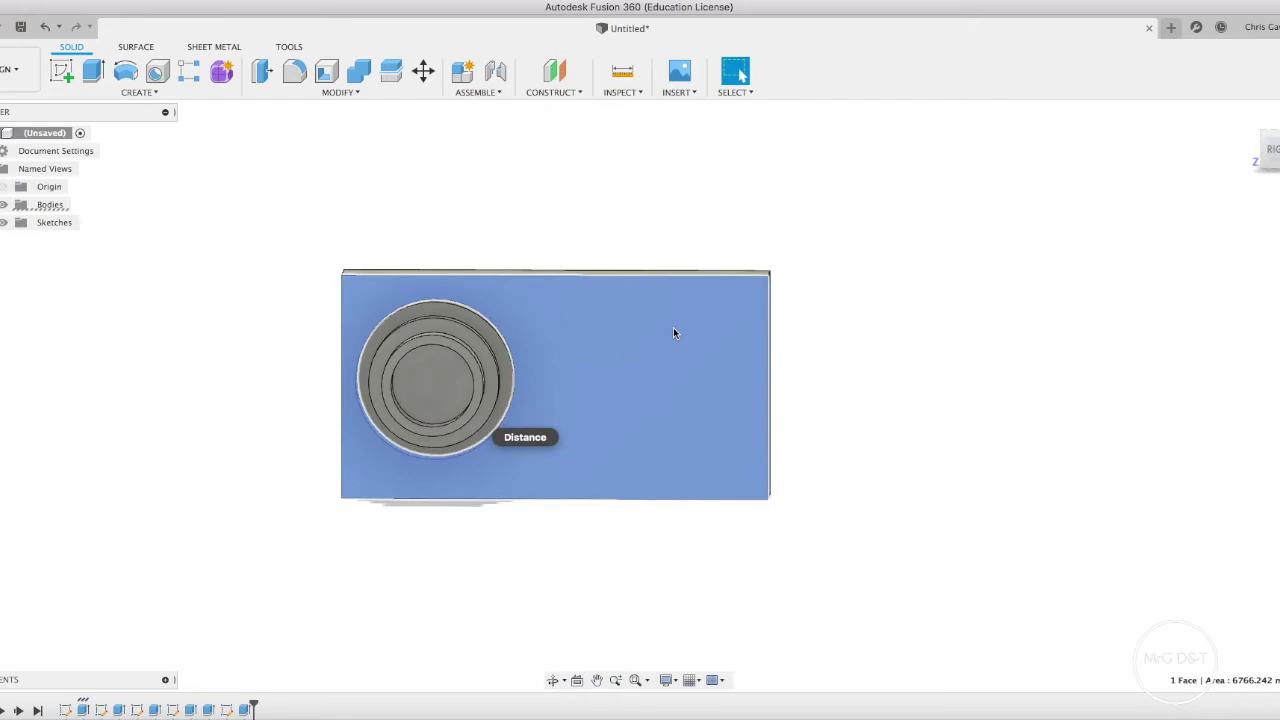
{"action": "left_click", "coordinate": [101, 92]}
{"action": "left_click", "coordinate": [76, 79]}
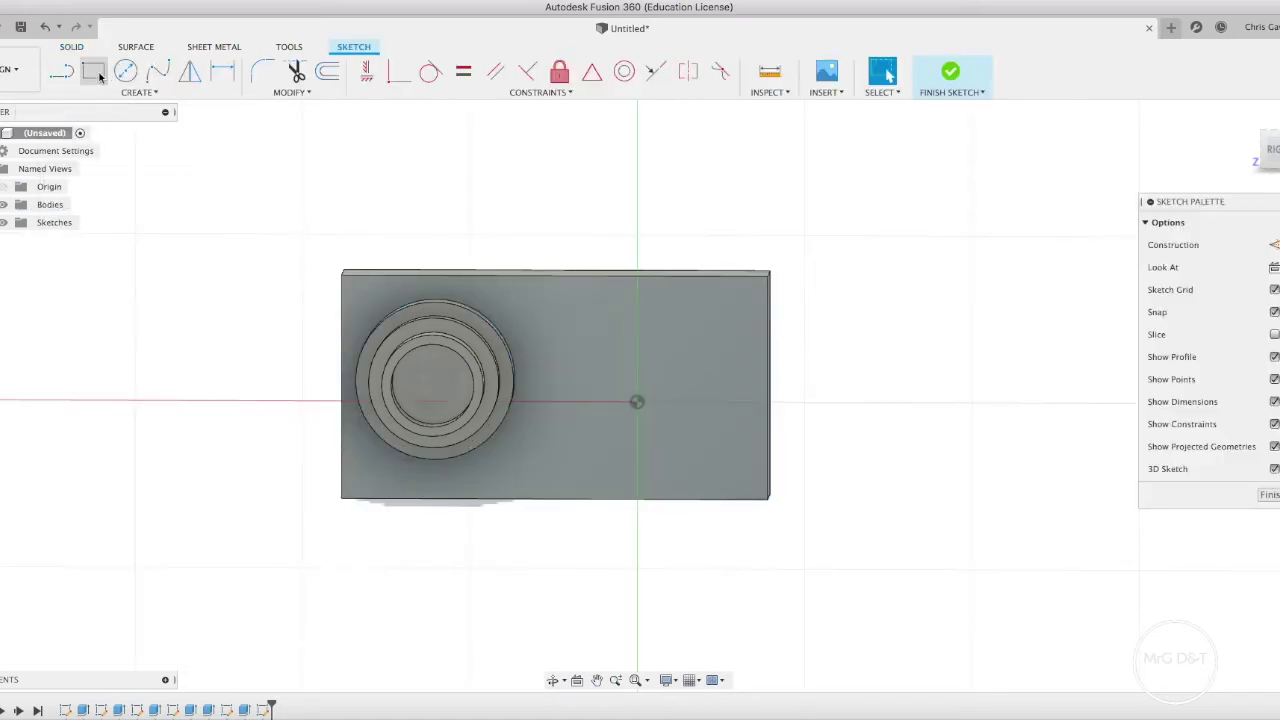
{"action": "left_click", "coordinate": [93, 72]}
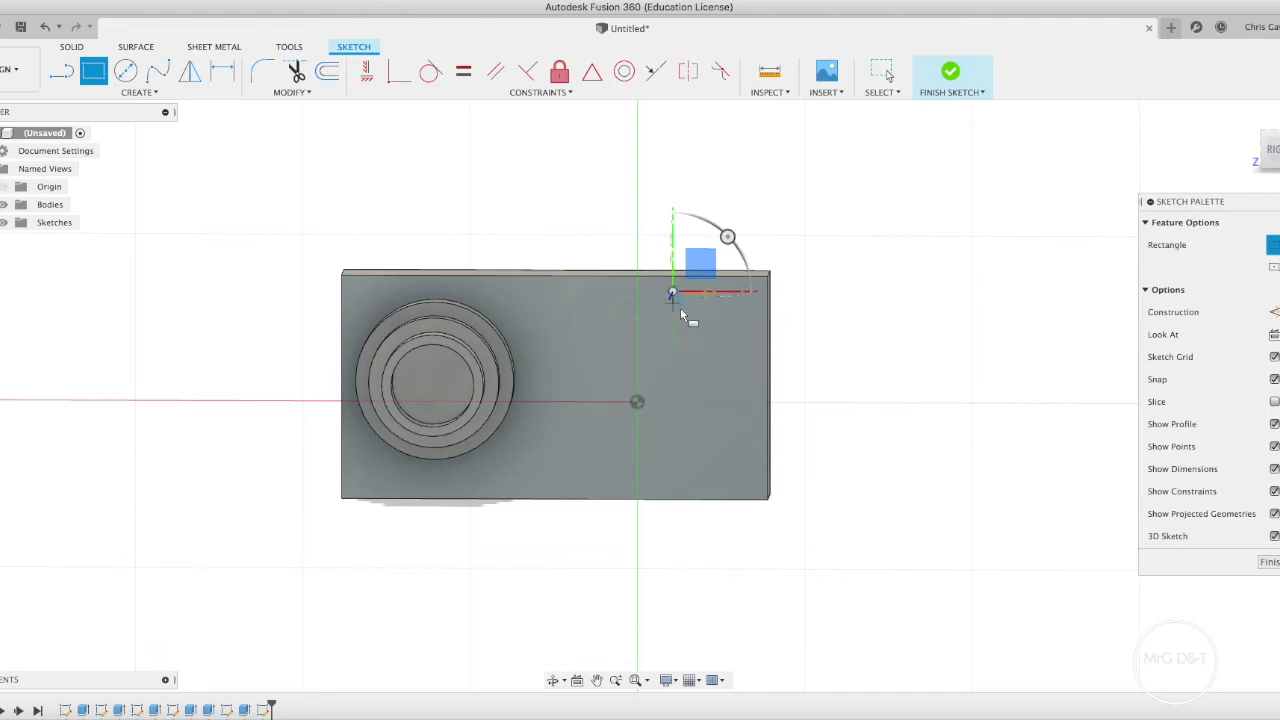
{"action": "left_click", "coordinate": [672, 292]}
{"action": "left_click", "coordinate": [750, 331]}
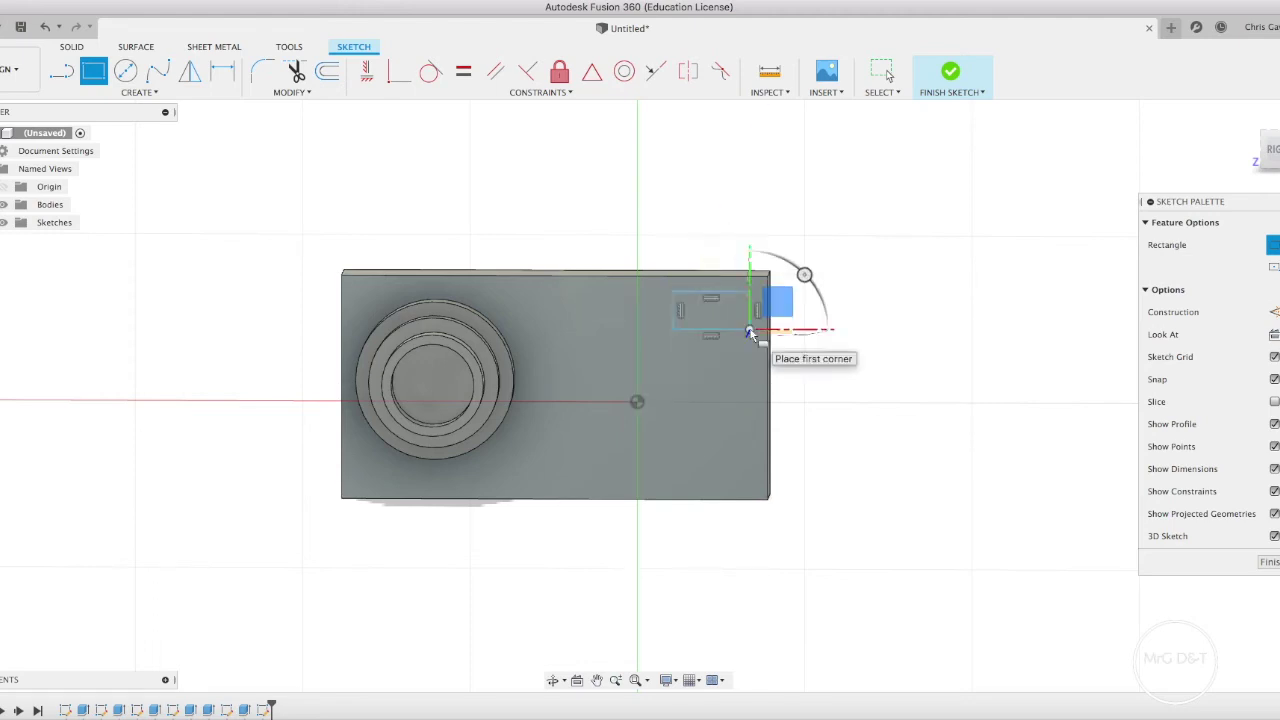
{"action": "left_click", "coordinate": [951, 71]}
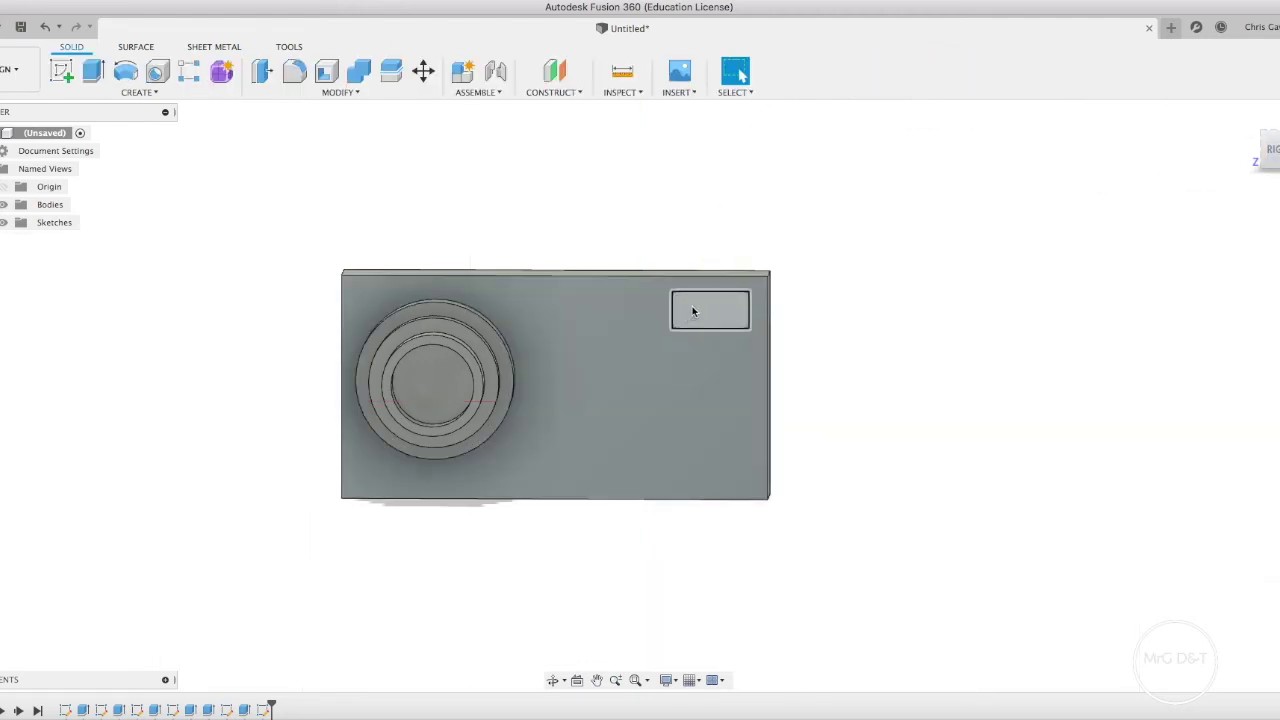
- Extrude the rectangle -4 mm into the body as a recessed window
{"action": "left_click", "coordinate": [93, 71]}
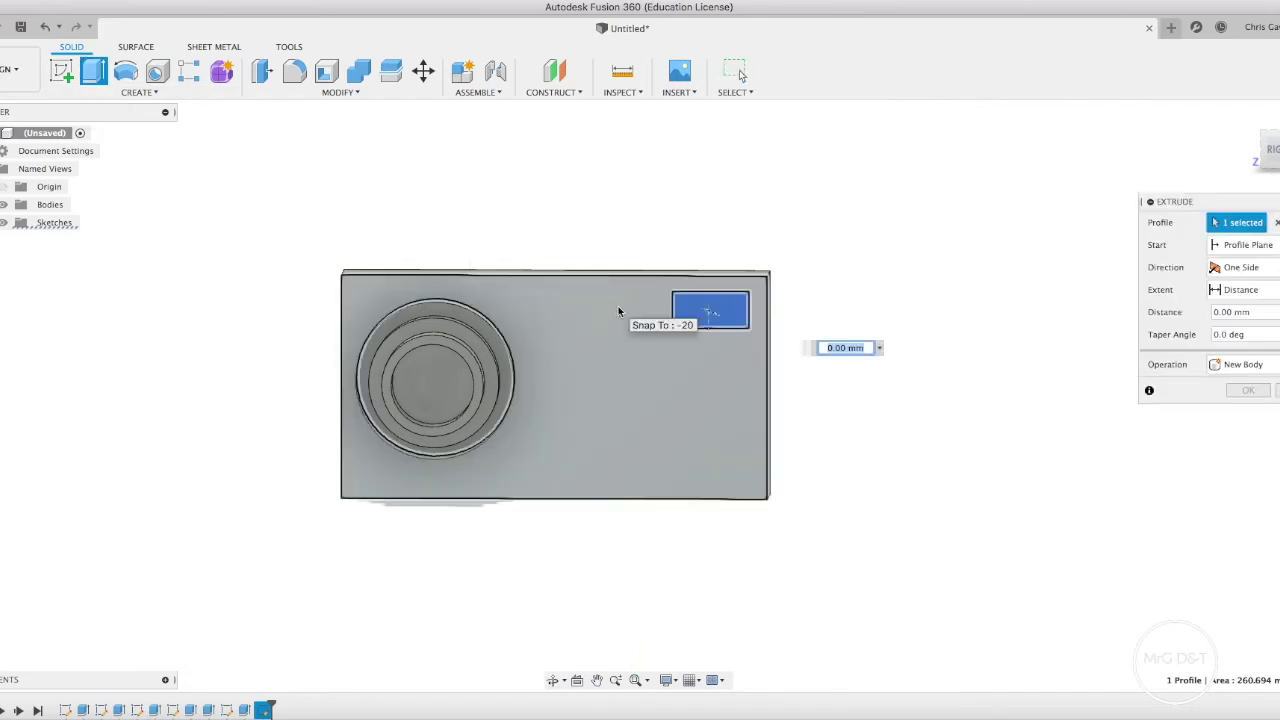
{"action": "key", "text": "Escape"}
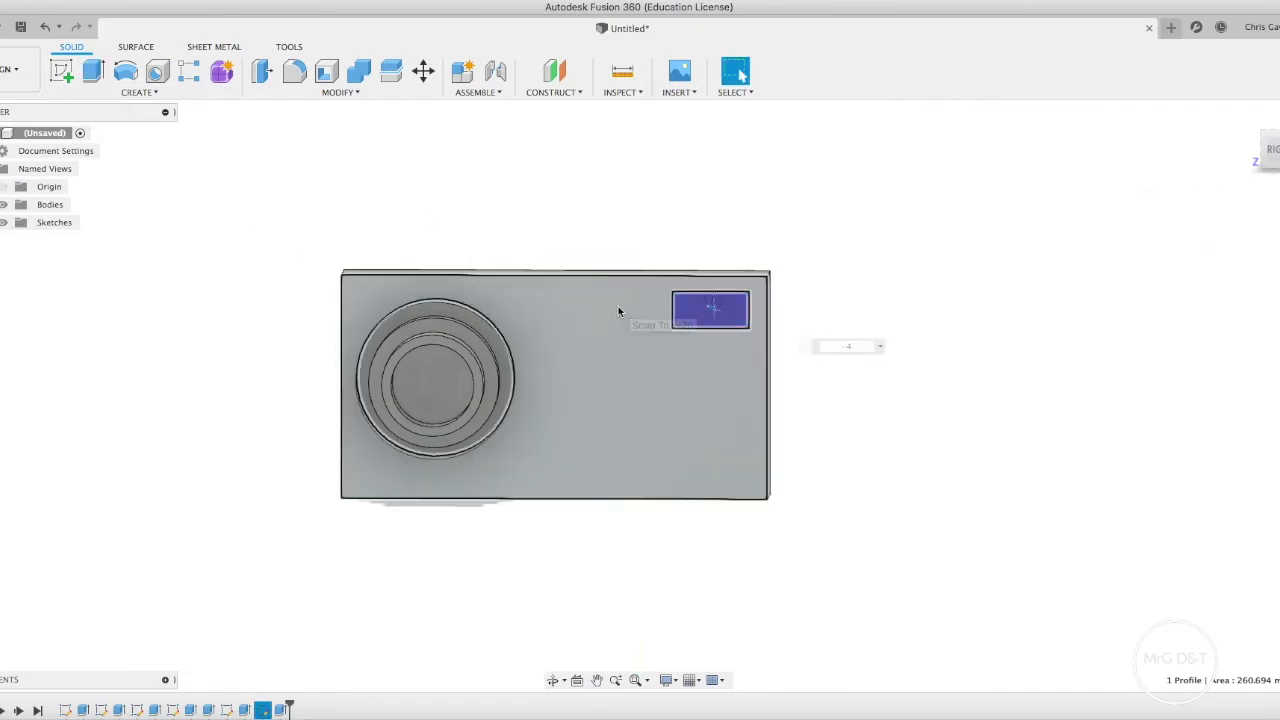
{"action": "left_click", "coordinate": [1258, 135]}
{"action": "middle_click_drag", "start_coordinate": [638, 395], "coordinate": [737, 400], "text": "shift"}
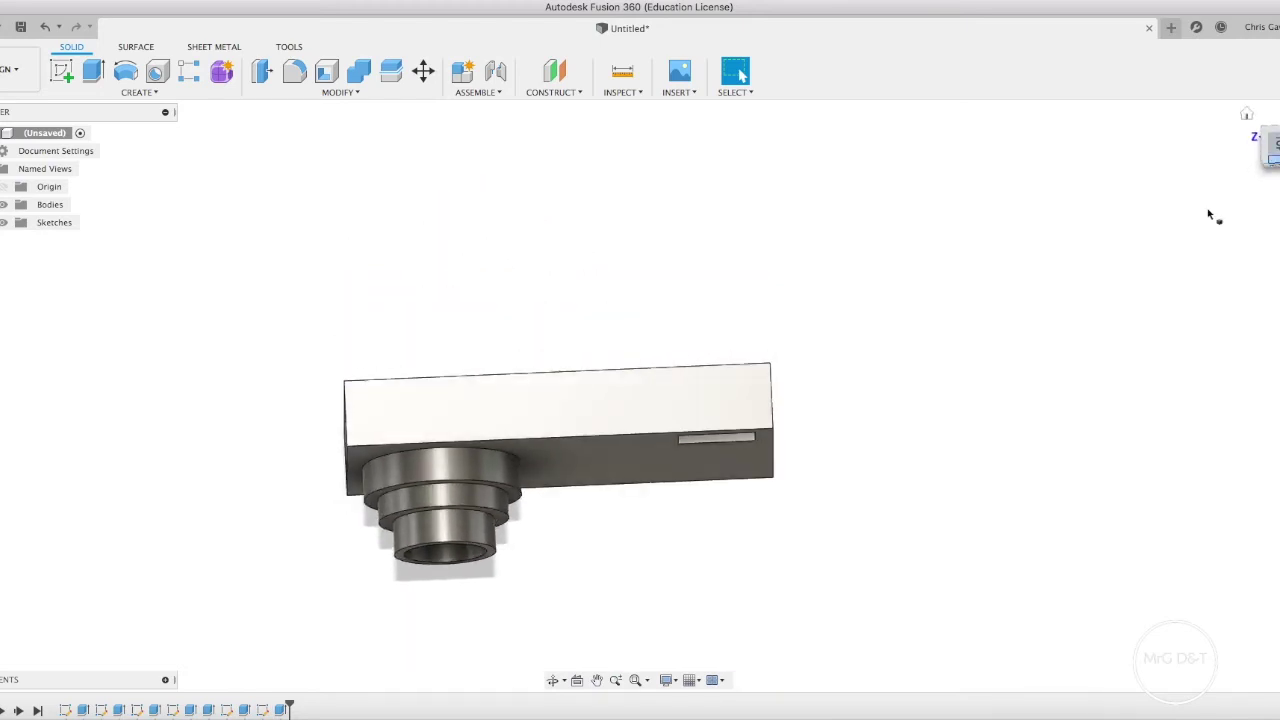
- Sketch two circles near the right end of the camera's top face
{"action": "left_click", "coordinate": [737, 402]}
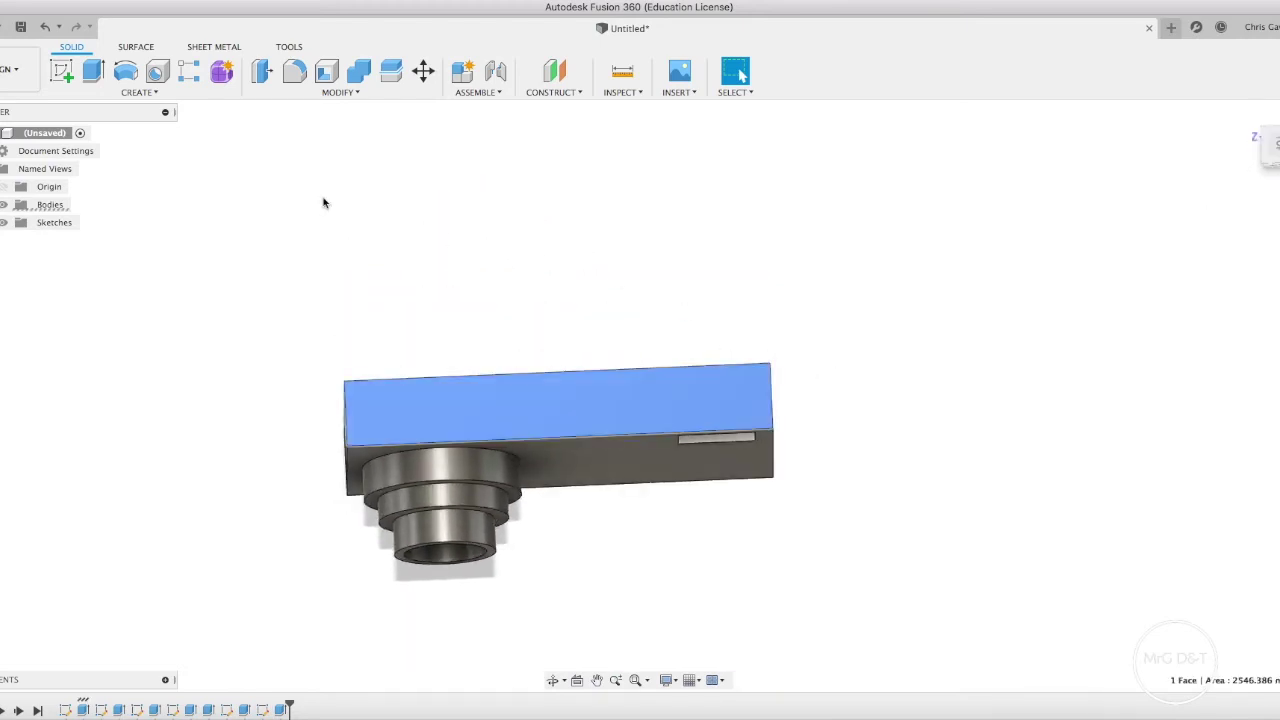
{"action": "left_click", "coordinate": [61, 76]}
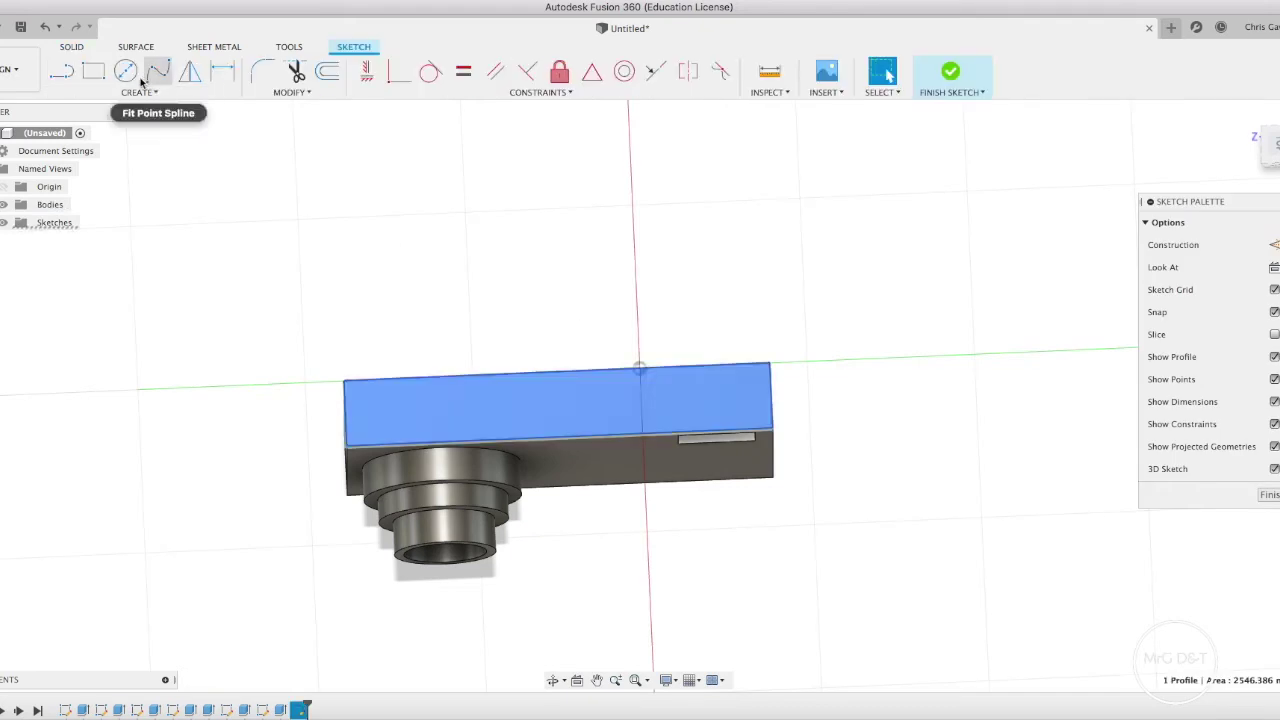
{"action": "left_click", "coordinate": [125, 71]}
{"action": "left_click", "coordinate": [727, 400]}
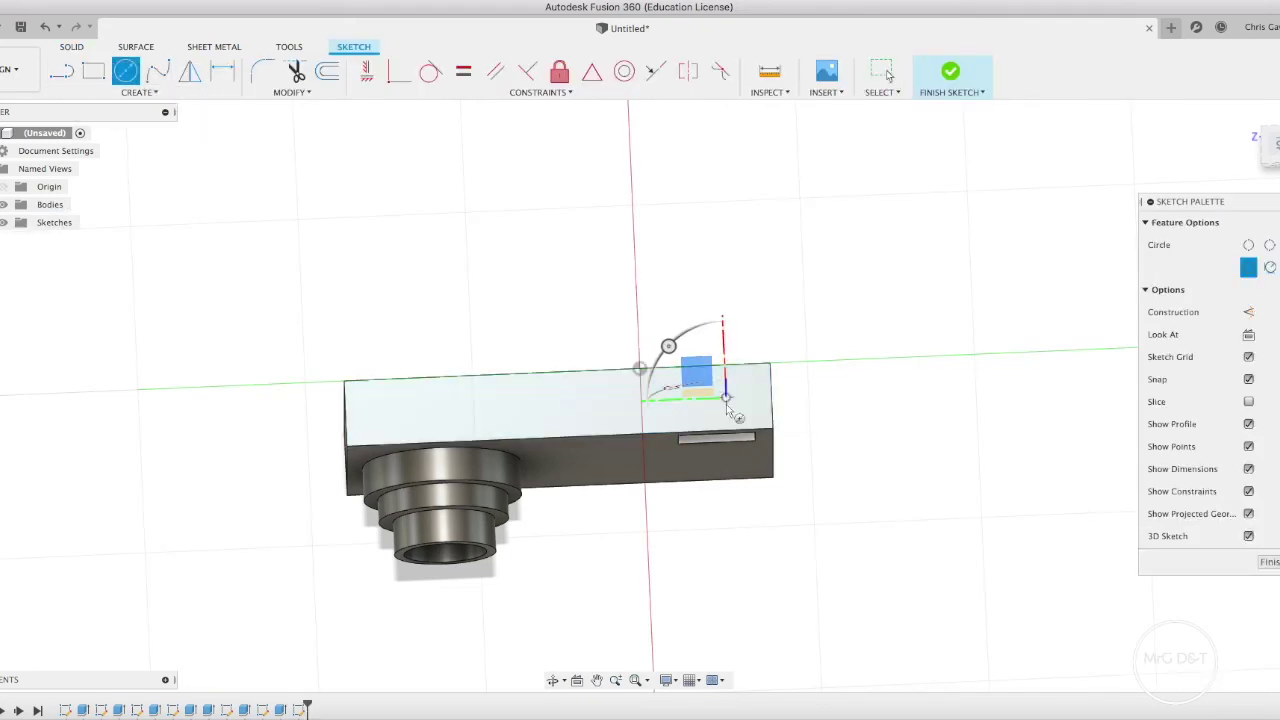
{"action": "left_click", "coordinate": [726, 411]}
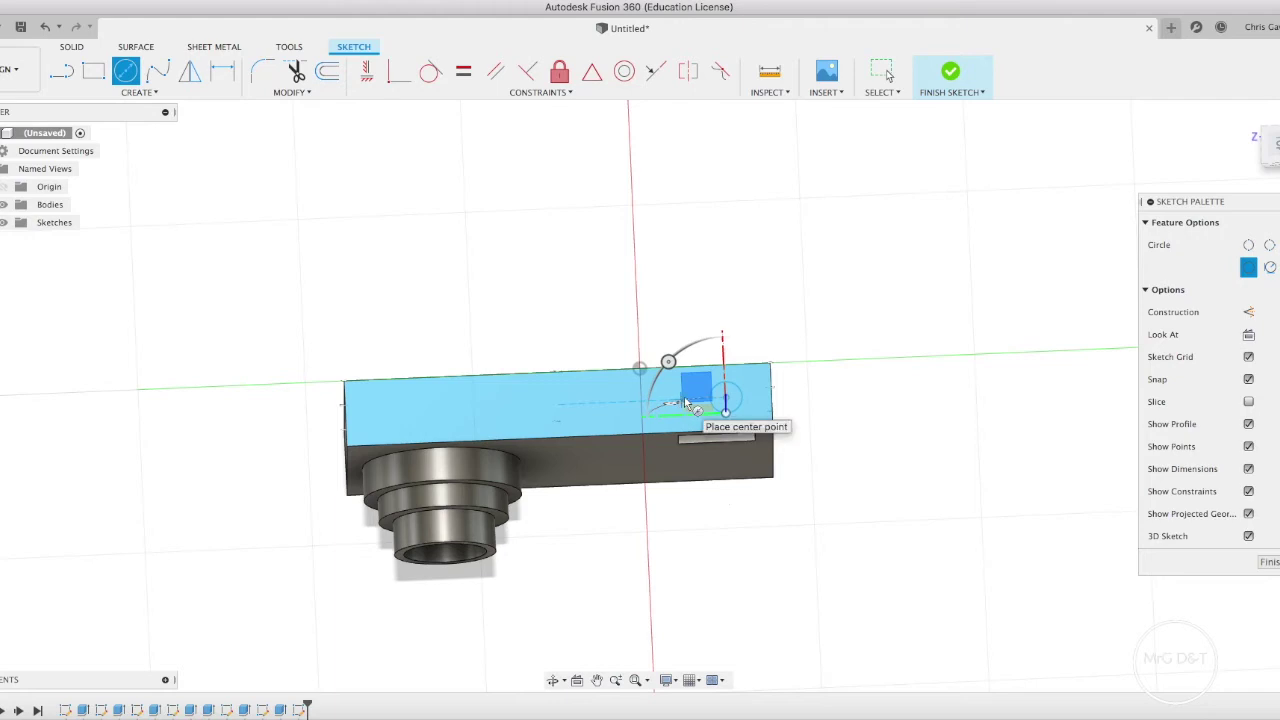
{"action": "left_click", "coordinate": [690, 400]}
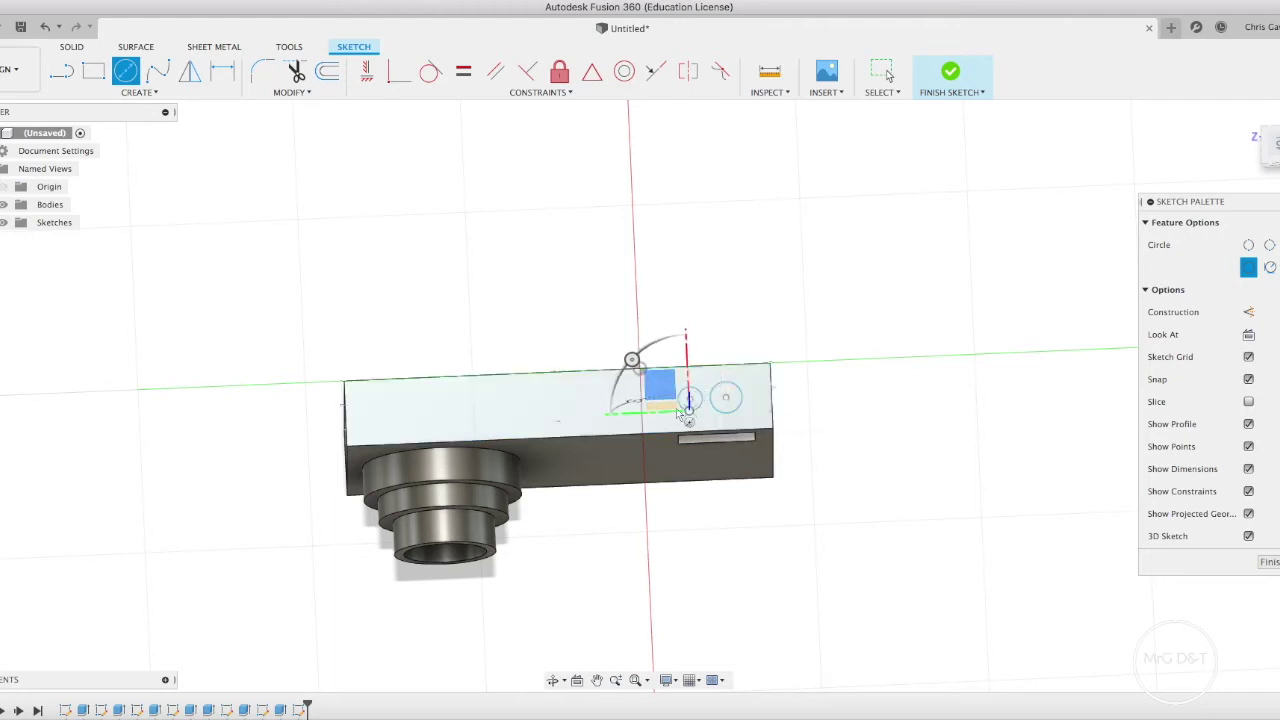
{"action": "left_click", "coordinate": [950, 80]}
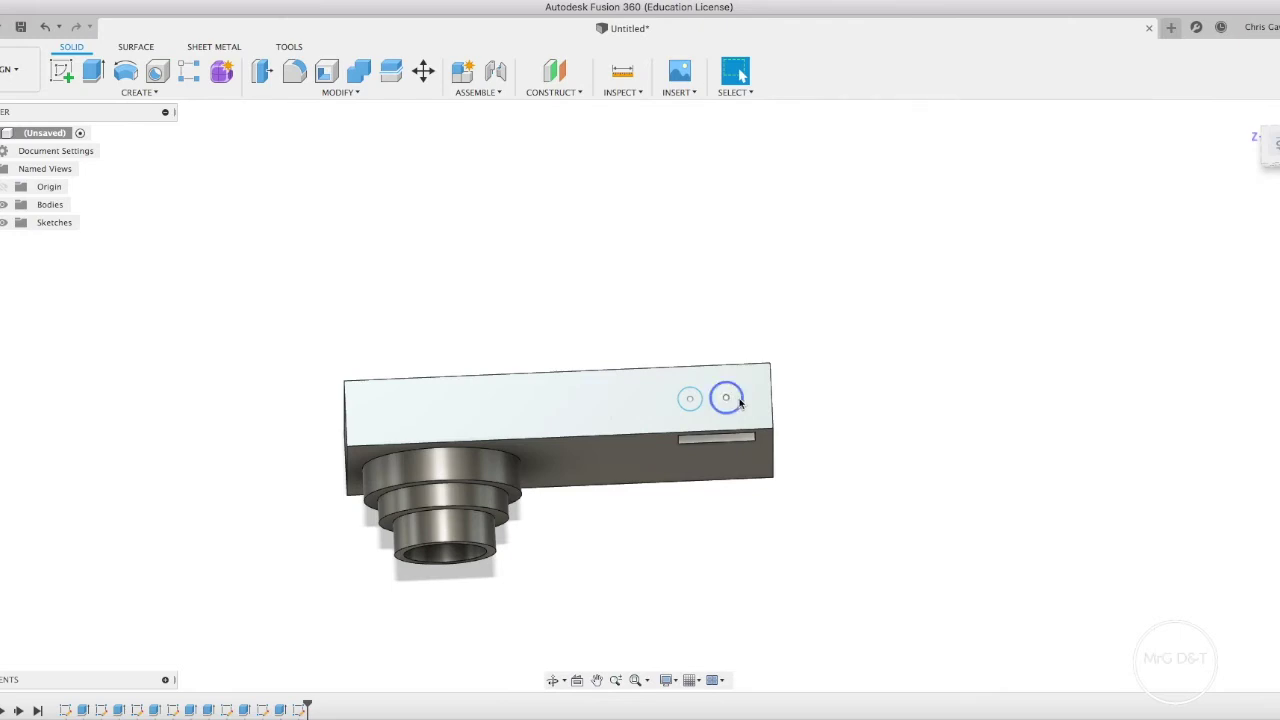
- Extrude the right circle upward into a shutter button
{"action": "left_click", "coordinate": [734, 412]}
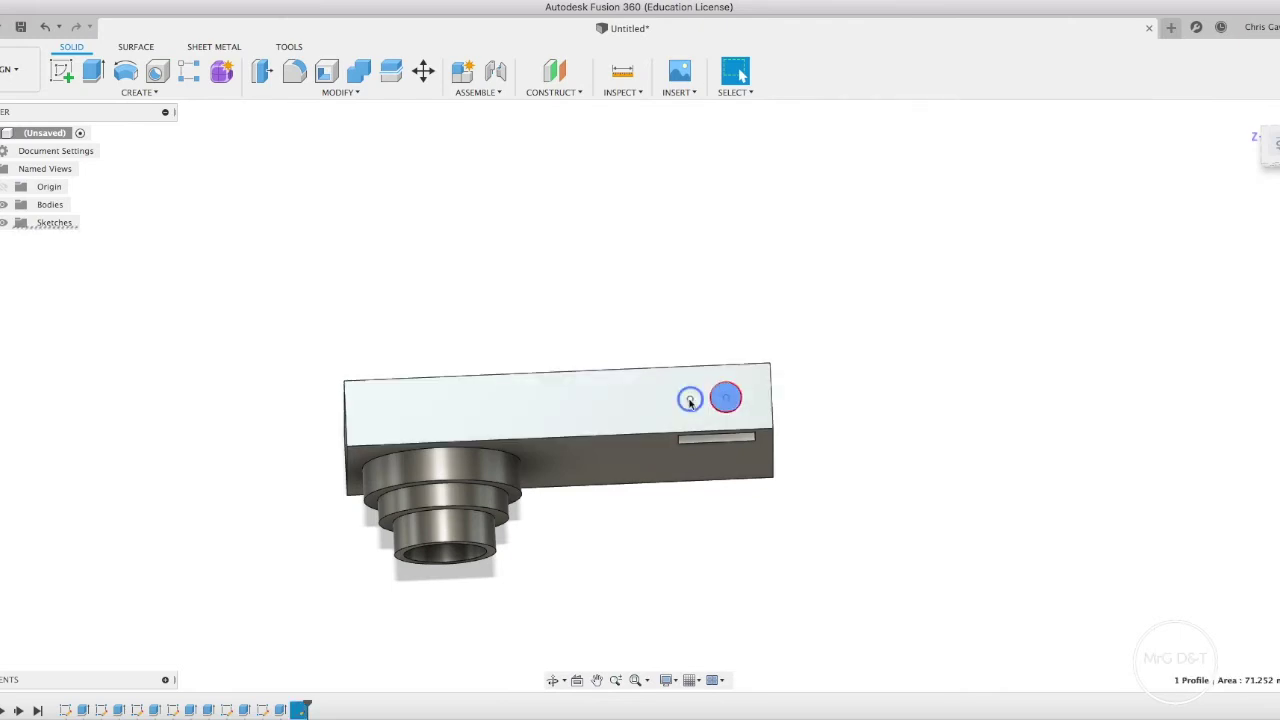
{"action": "left_click", "coordinate": [690, 404]}
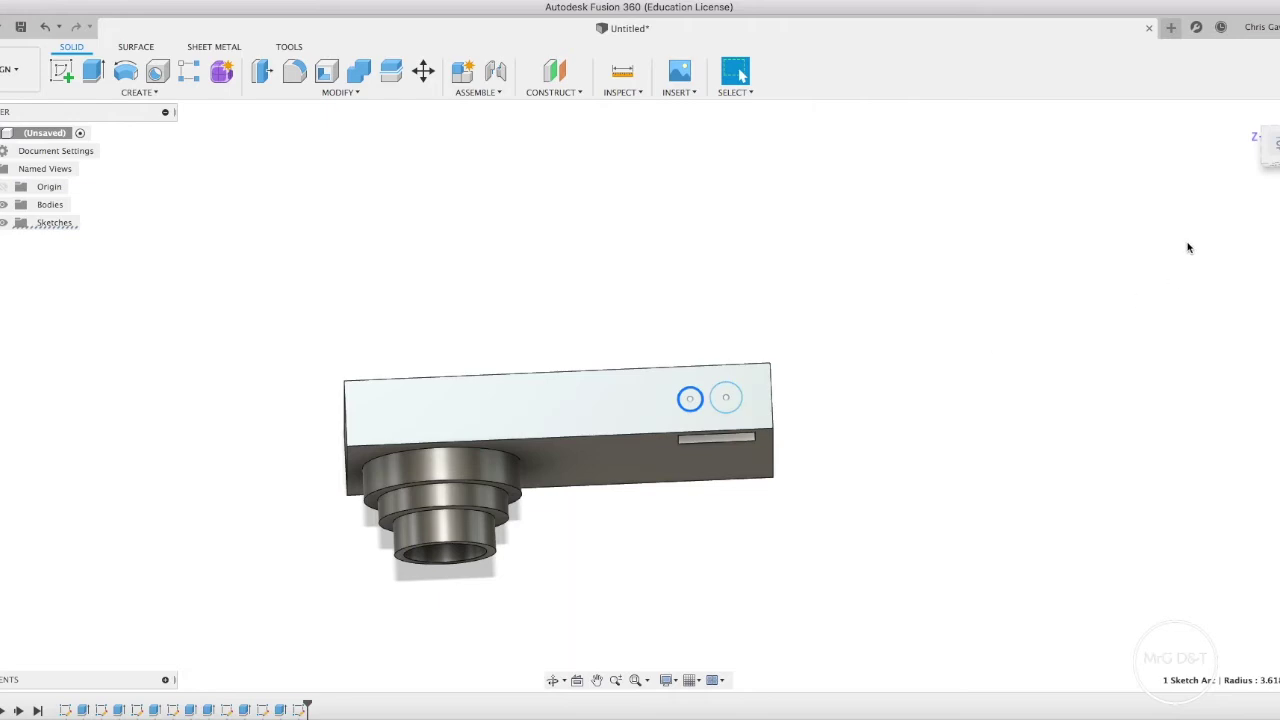
{"action": "left_click", "coordinate": [1268, 165]}
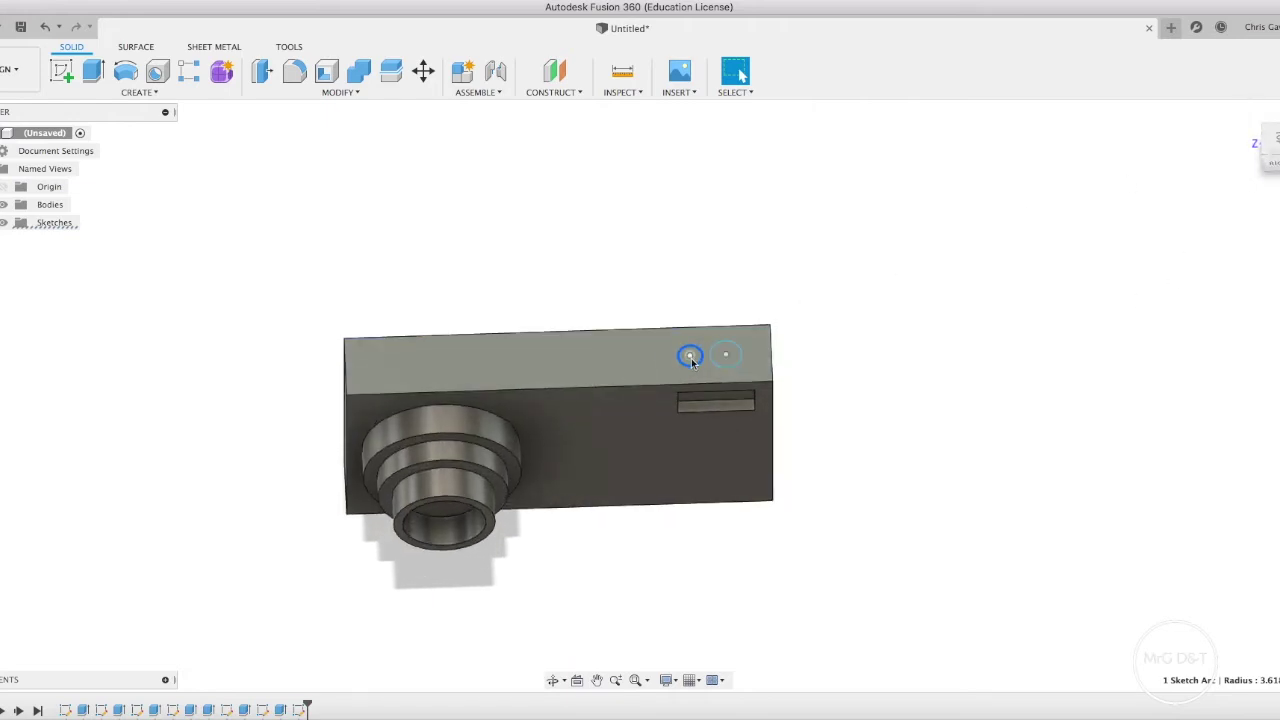
{"action": "left_click", "coordinate": [727, 364]}
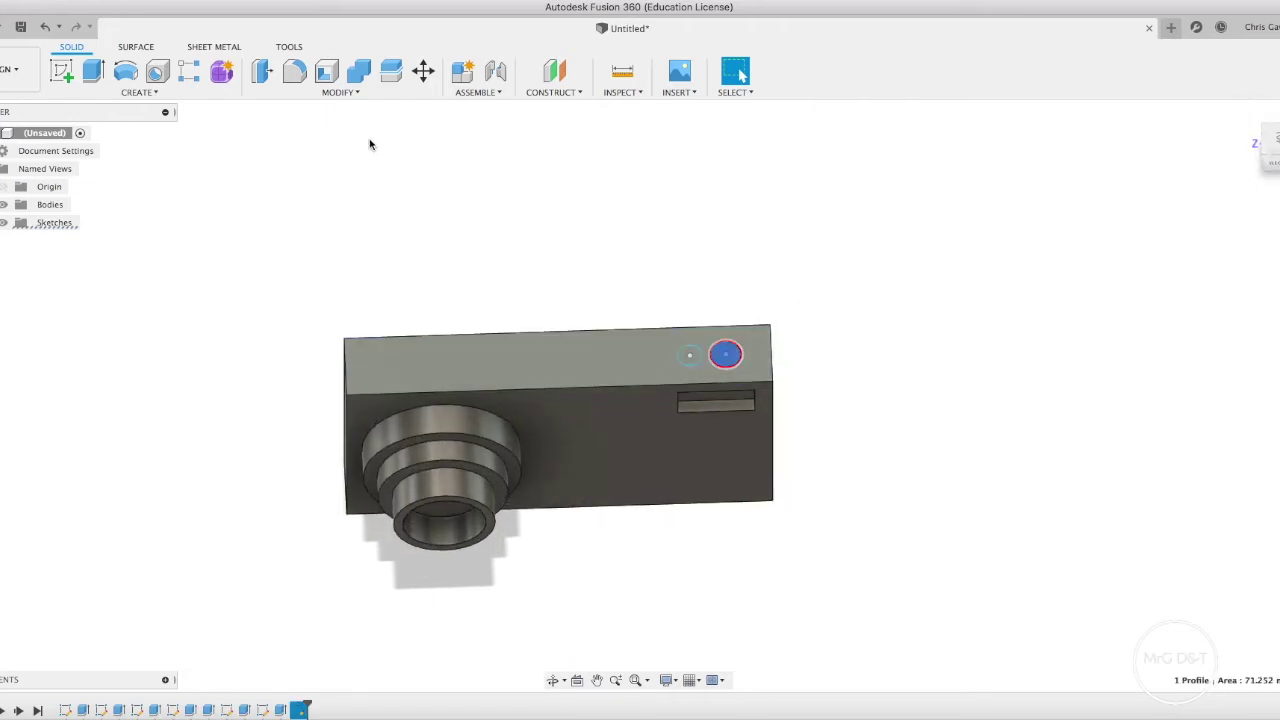
{"action": "left_click", "coordinate": [93, 71]}
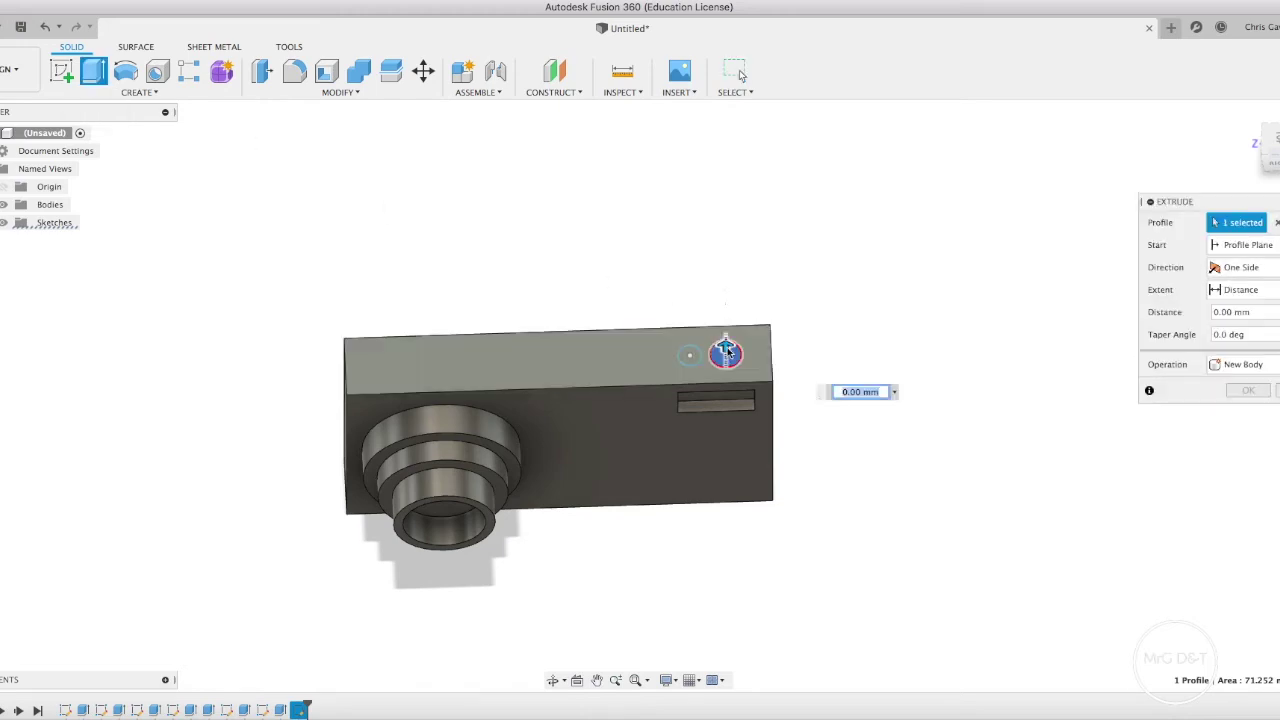
{"action": "key", "text": "Escape"}
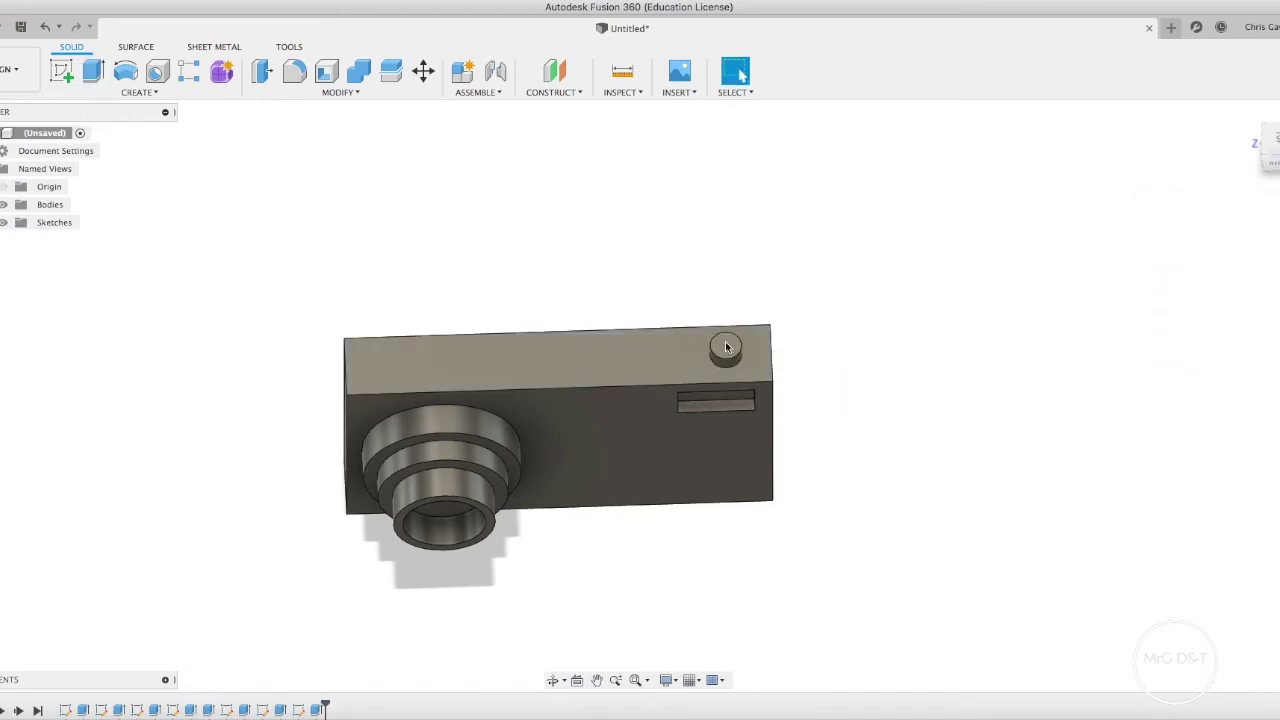
{"action": "middle_click_drag", "start_coordinate": [740, 75], "coordinate": [740, 75], "text": "shift"}
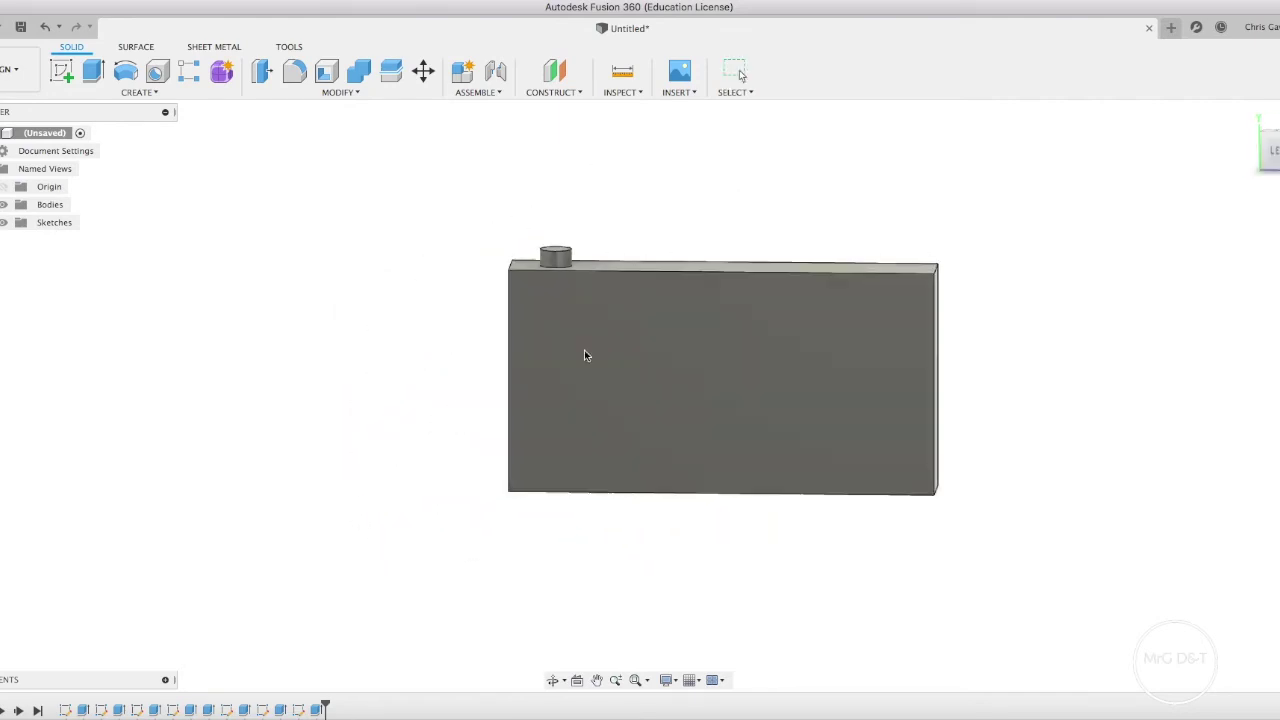
- Sketch a screen rectangle on the camera's back face and finish the sketch
{"action": "left_click", "coordinate": [130, 92]}
{"action": "left_click", "coordinate": [61, 70]}
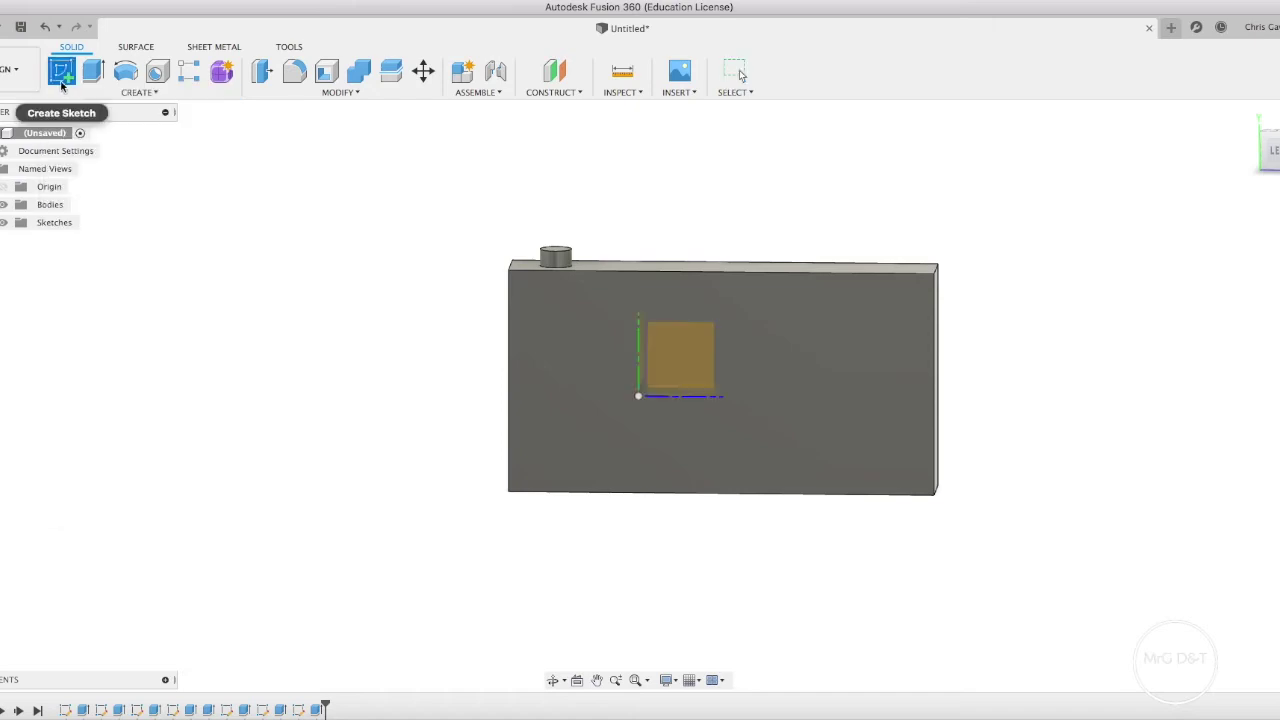
{"action": "left_click", "coordinate": [120, 93]}
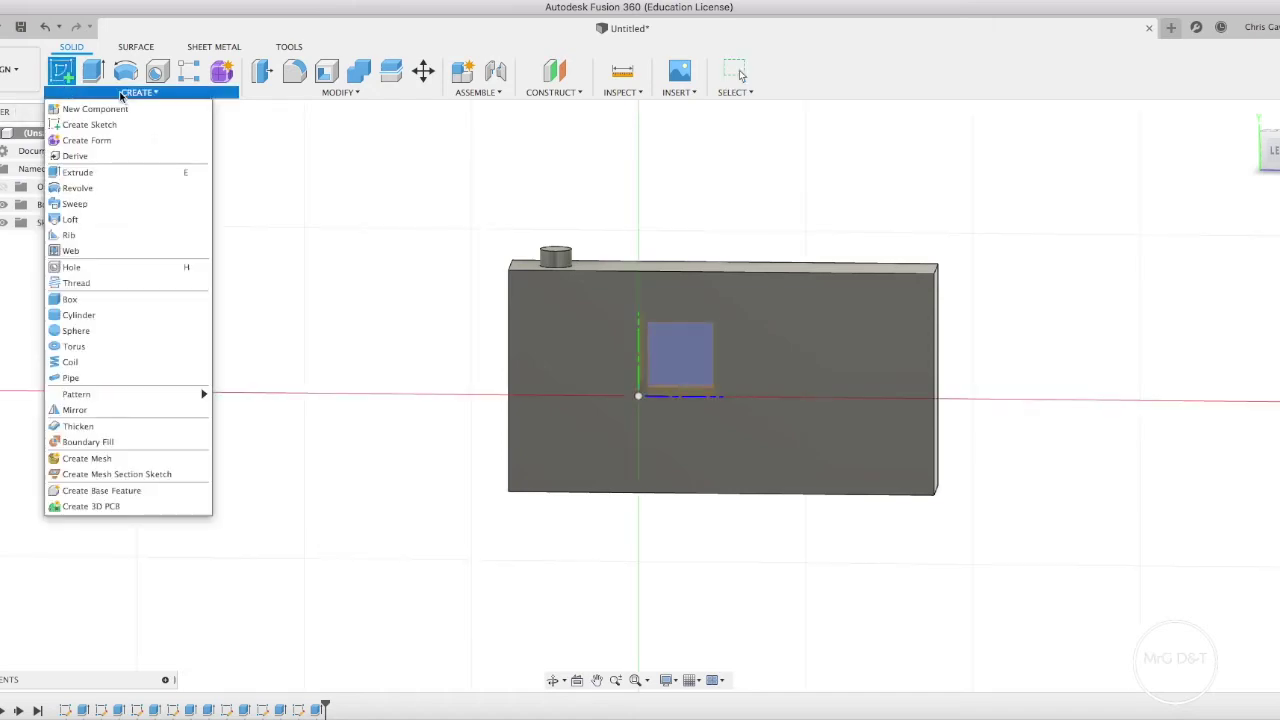
{"action": "left_click", "coordinate": [62, 74]}
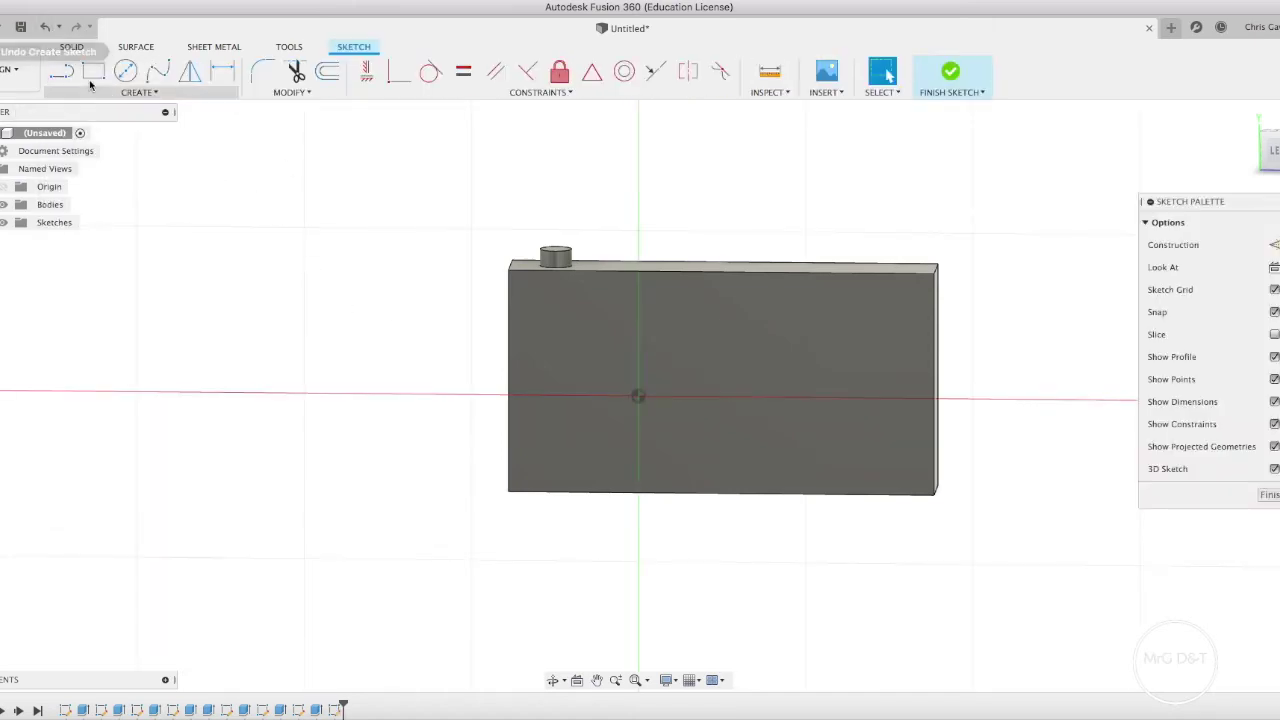
{"action": "key", "text": "r"}
{"action": "left_click", "coordinate": [638, 396]}
{"action": "left_click", "coordinate": [542, 297]}
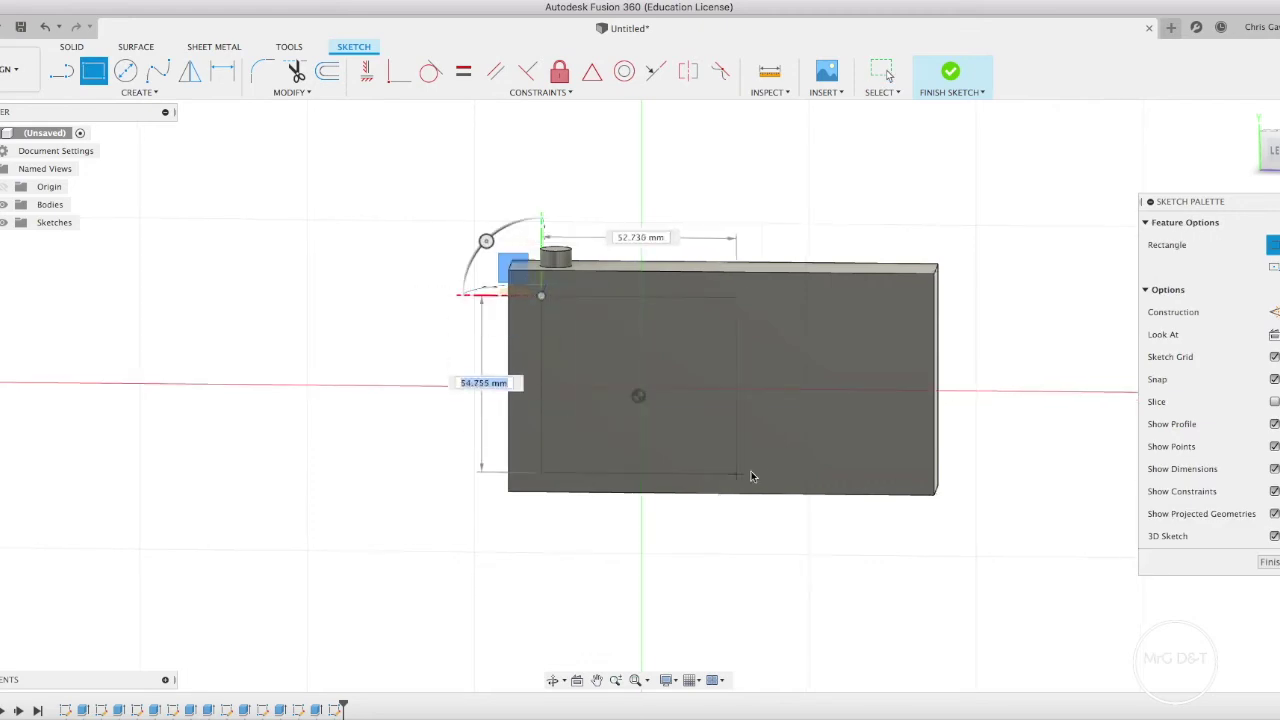
{"action": "left_click", "coordinate": [806, 466]}
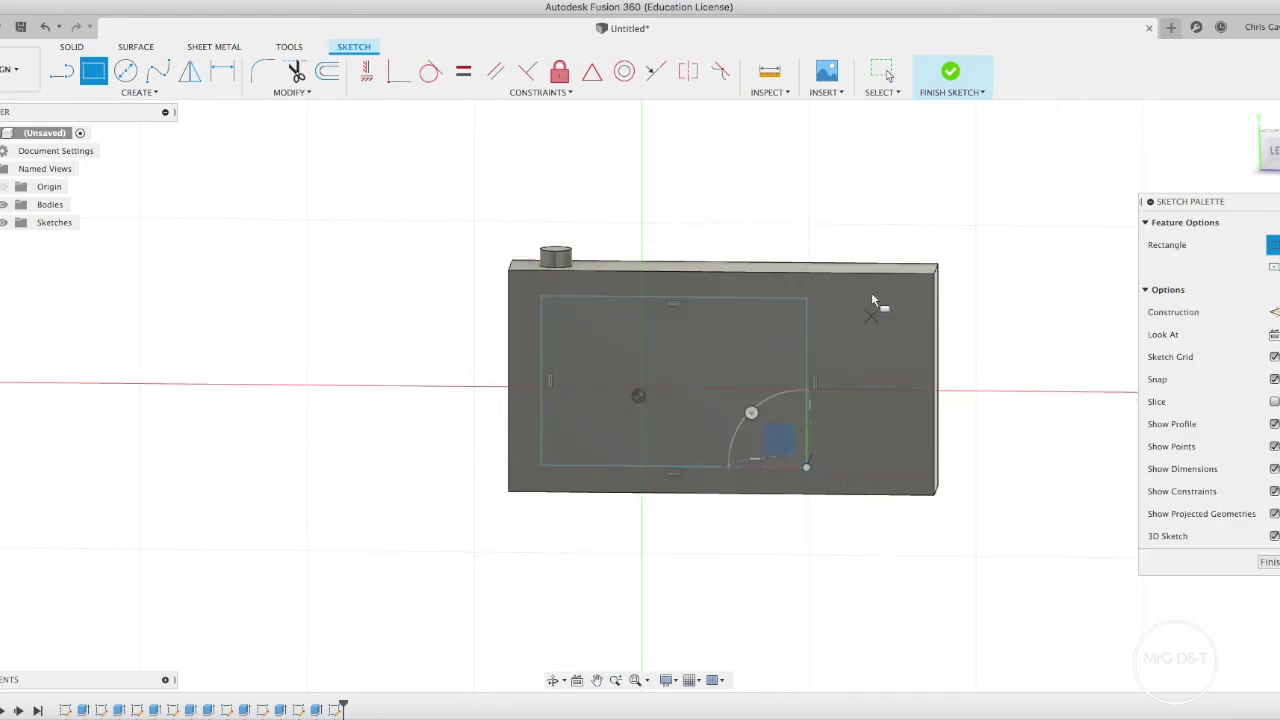
{"action": "left_click", "coordinate": [950, 72]}
{"action": "left_click", "coordinate": [624, 381]}
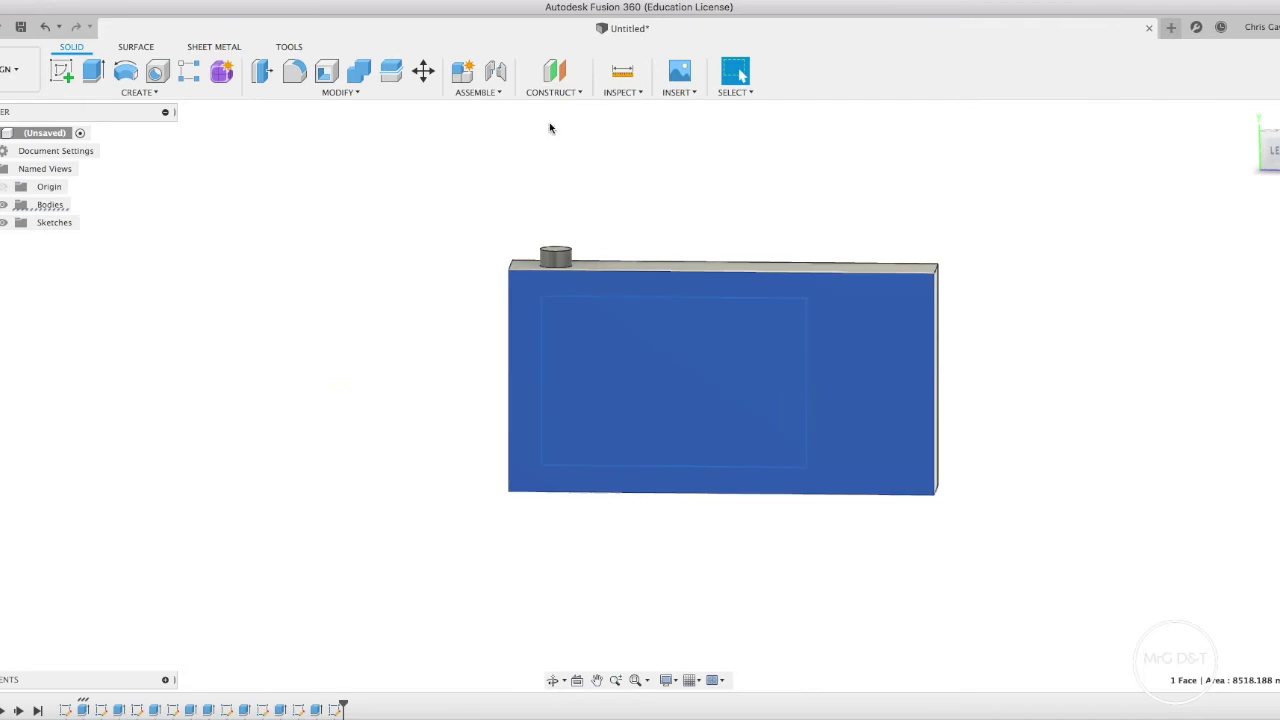
{"action": "left_click", "coordinate": [358, 272]}
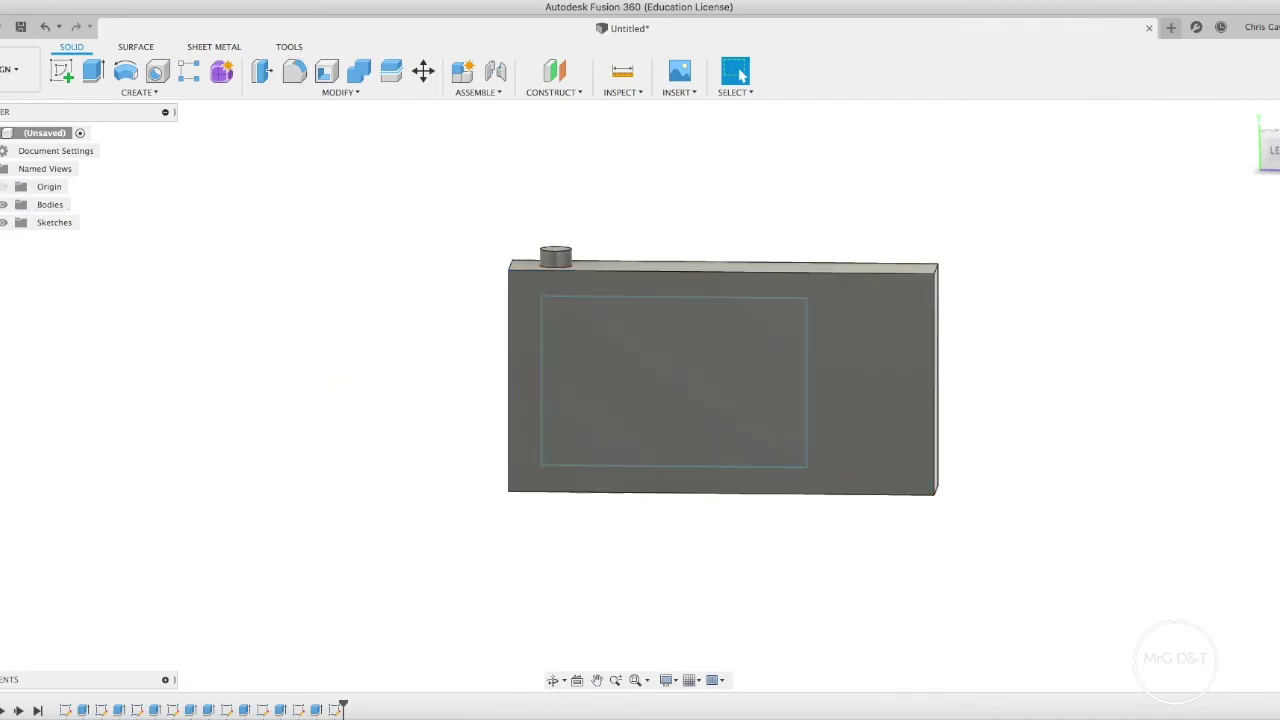
- Undo that rectangle and sketch a new rectangle on the back face
{"action": "left_click", "coordinate": [45, 27]}
{"action": "left_click", "coordinate": [45, 27]}
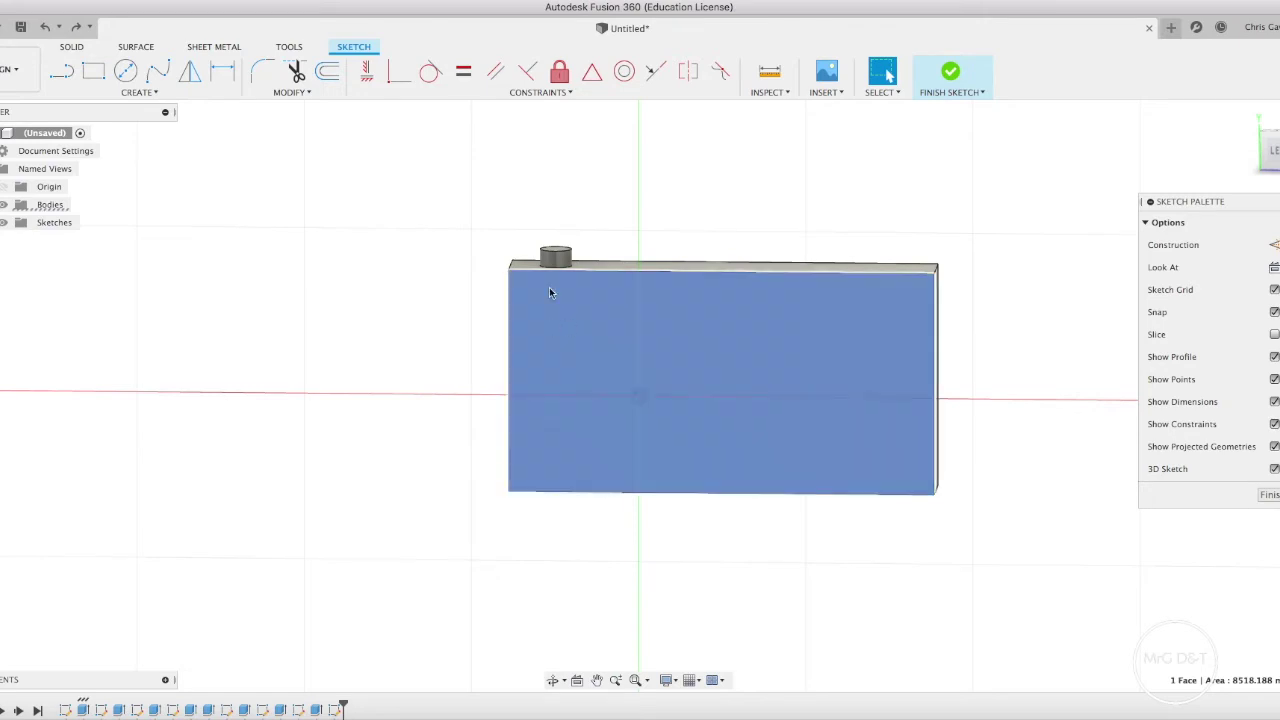
{"action": "left_click", "coordinate": [549, 287]}
{"action": "left_click", "coordinate": [92, 71]}
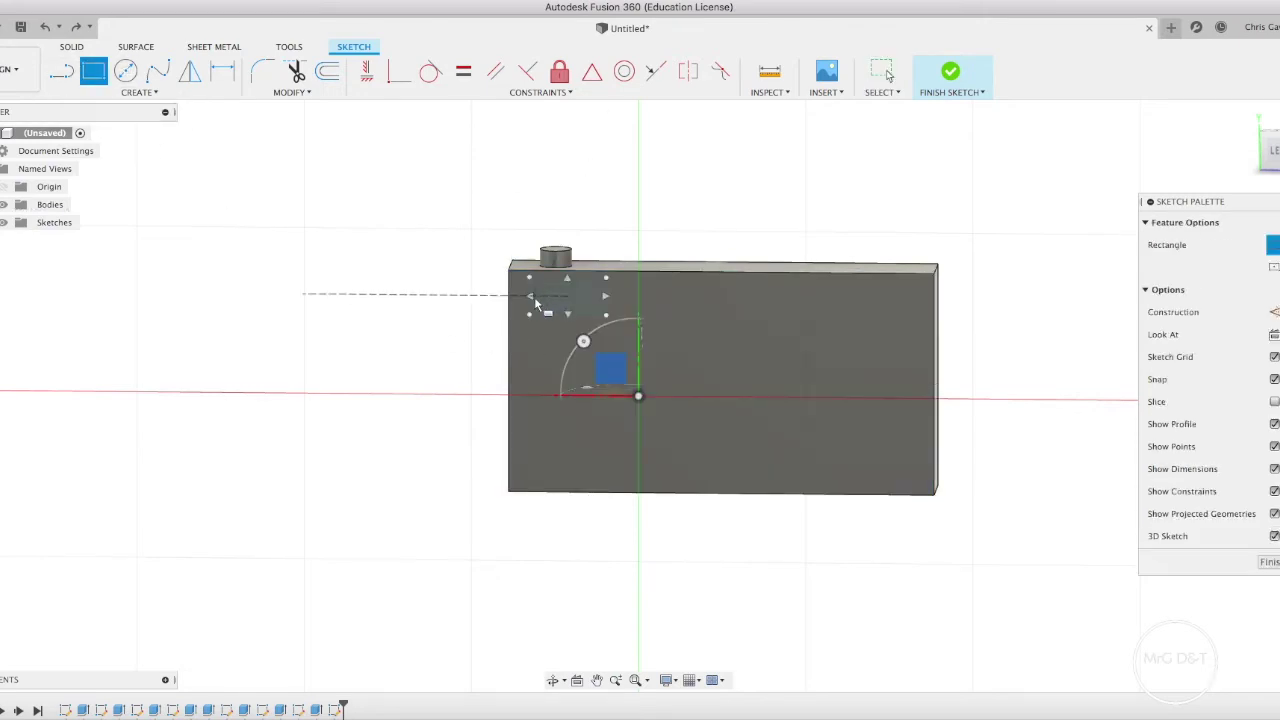
{"action": "left_click", "coordinate": [895, 305]}
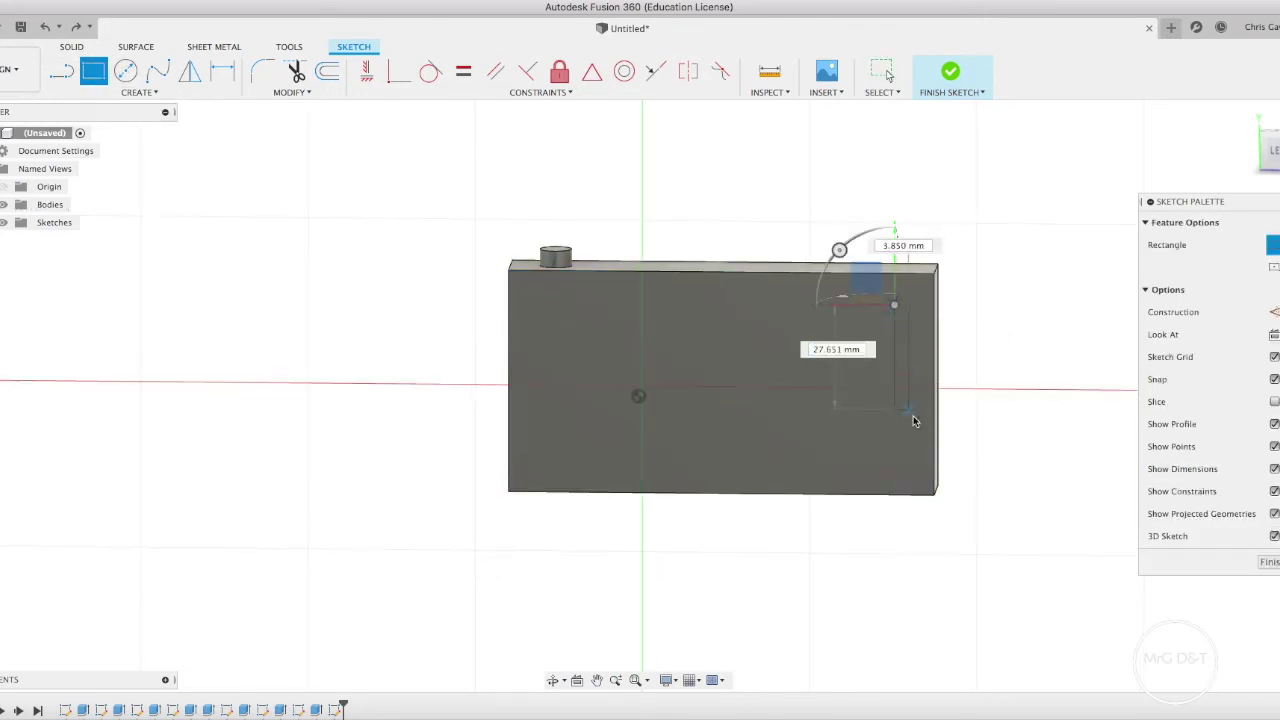
{"action": "left_click", "coordinate": [659, 463]}
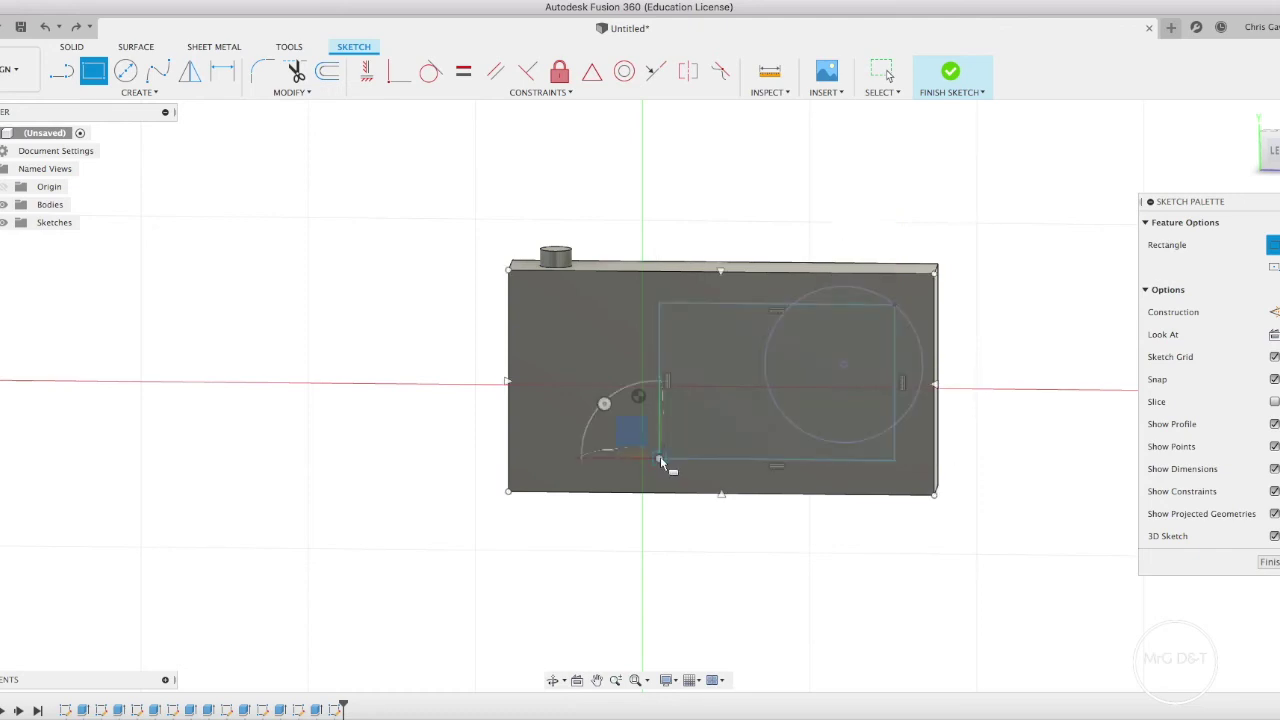
{"action": "left_click", "coordinate": [950, 71]}
{"action": "left_click", "coordinate": [770, 397]}
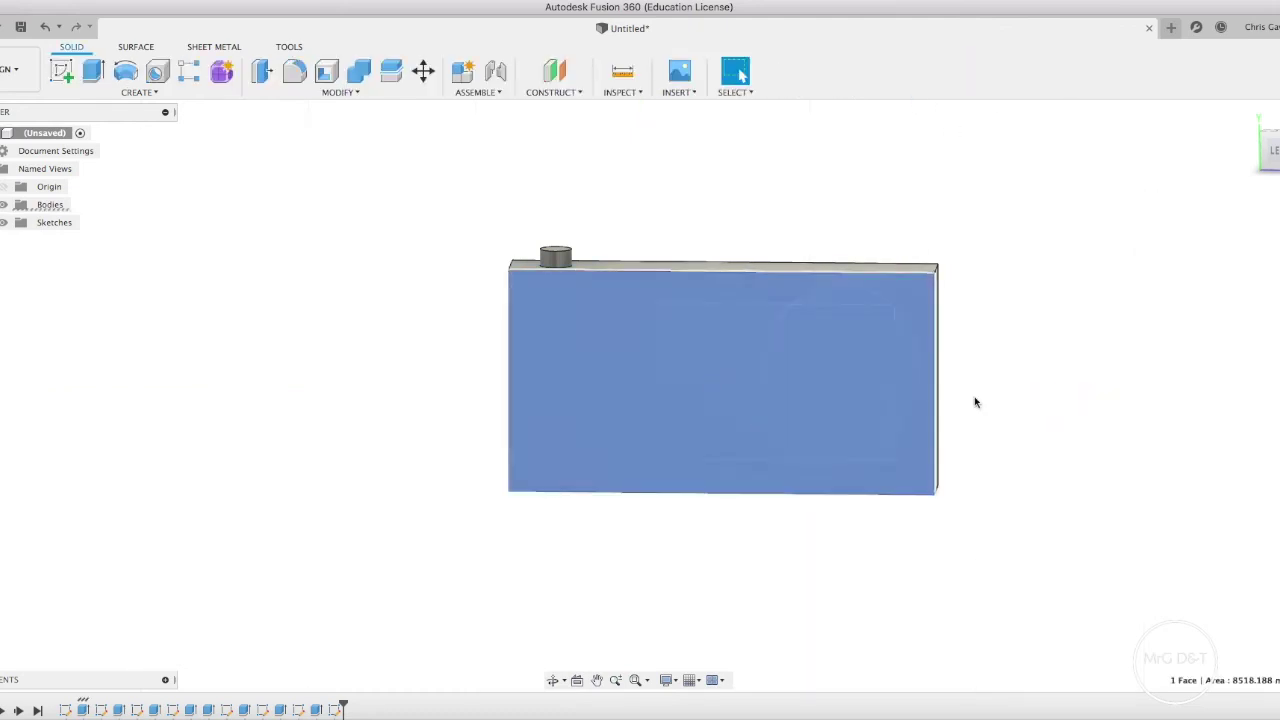
{"action": "middle_click_drag", "start_coordinate": [638, 396], "coordinate": [638, 396], "text": "shift"}
- Reopen the back-face sketch, draw a small rectangle near the top-left, and finish it
{"action": "left_click", "coordinate": [46, 27]}
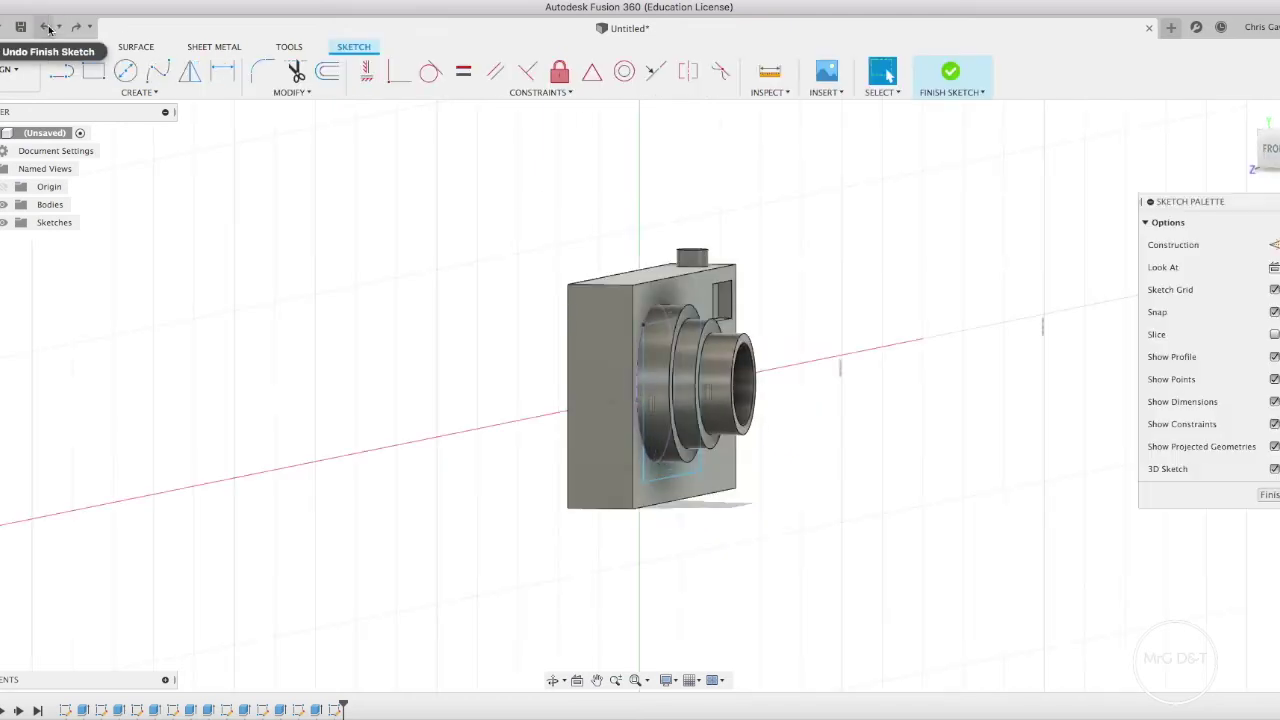
{"action": "middle_click_drag", "start_coordinate": [30, 90], "coordinate": [8, 157], "text": "shift"}
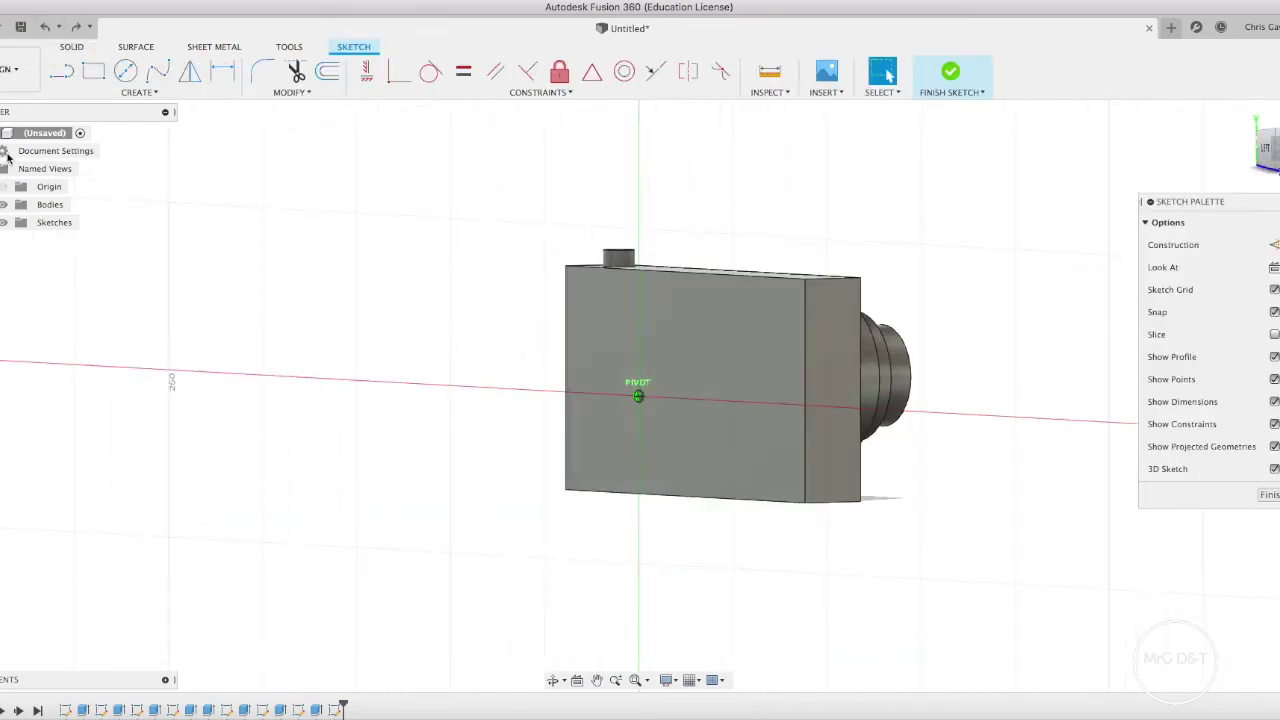
{"action": "left_click", "coordinate": [94, 73]}
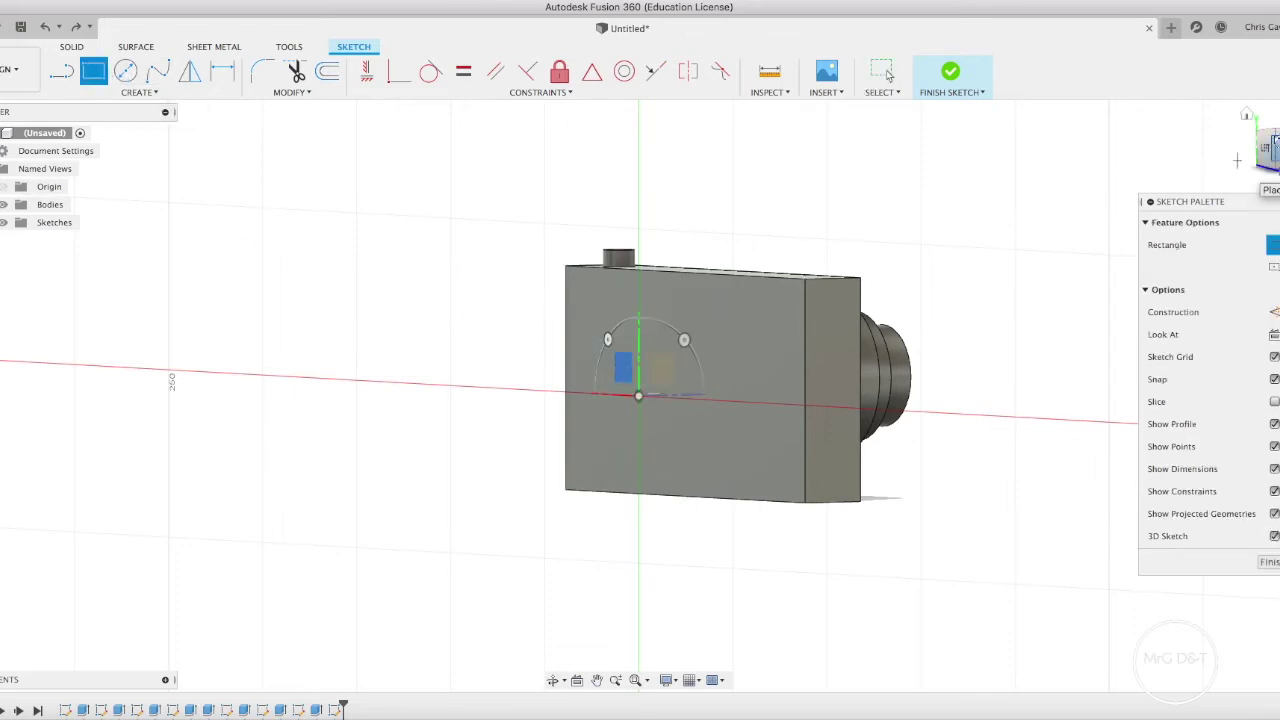
{"action": "middle_click_drag", "start_coordinate": [640, 367], "coordinate": [738, 367], "text": "shift"}
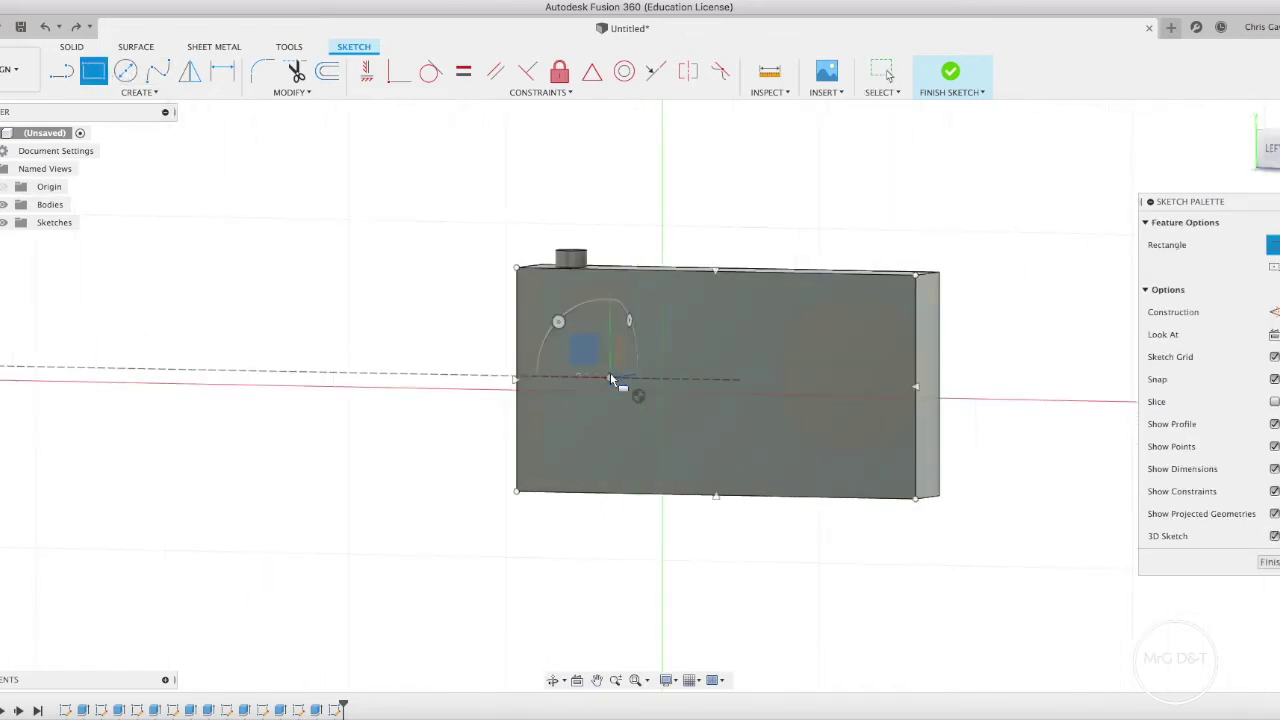
{"action": "left_click", "coordinate": [609, 377]}
{"action": "left_click", "coordinate": [538, 291]}
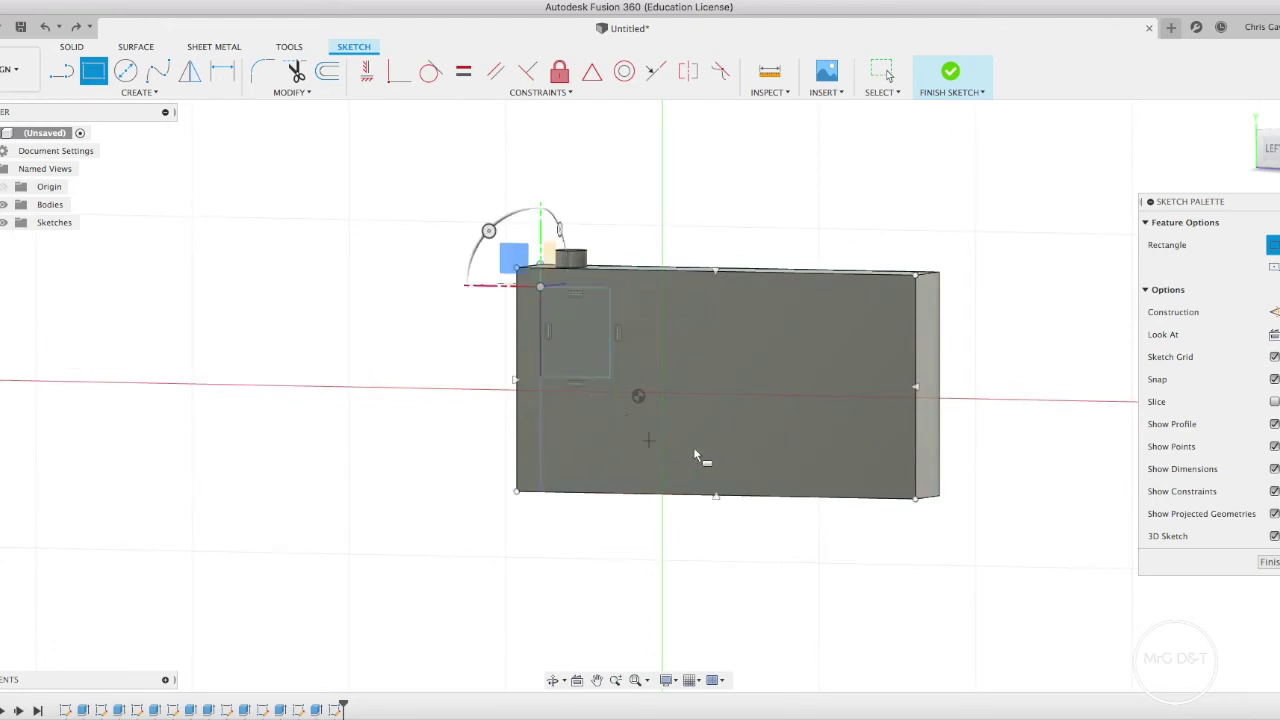
{"action": "left_click", "coordinate": [949, 78]}
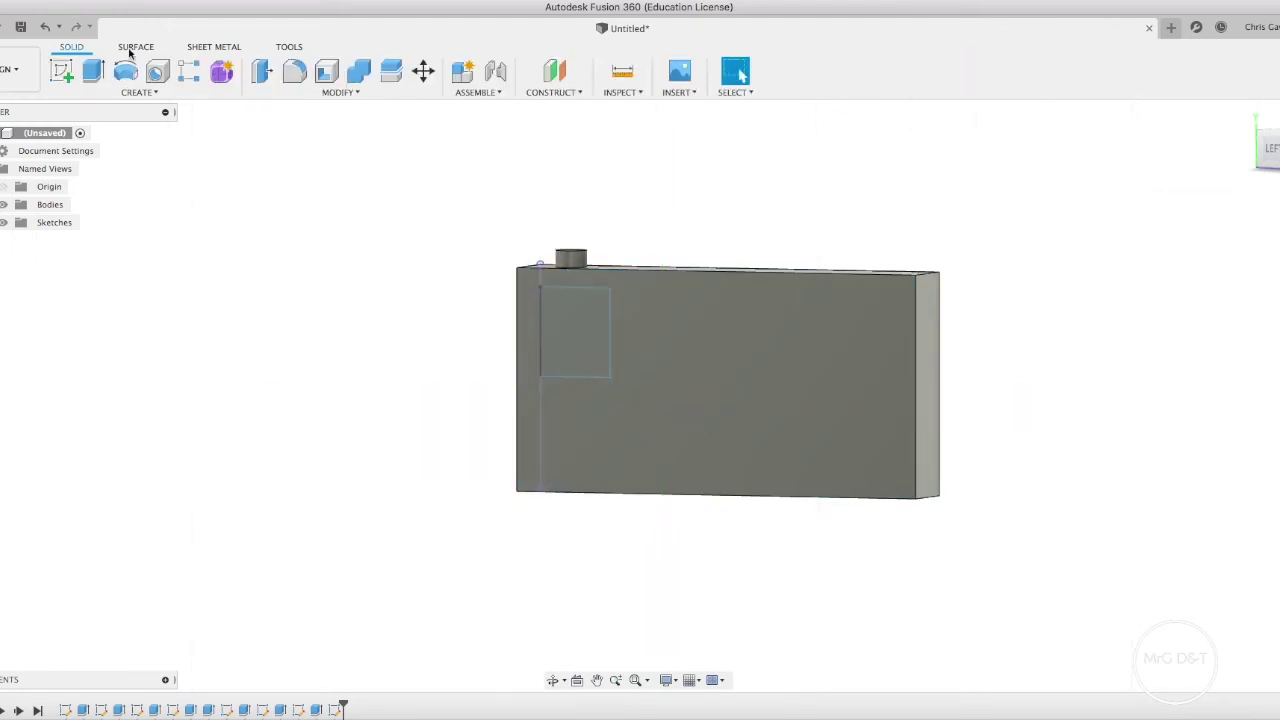
- Reopen the sketch and draw a large rectangle, about 76.7 by 45.8 mm, on the lower-left
{"action": "left_click", "coordinate": [50, 31]}
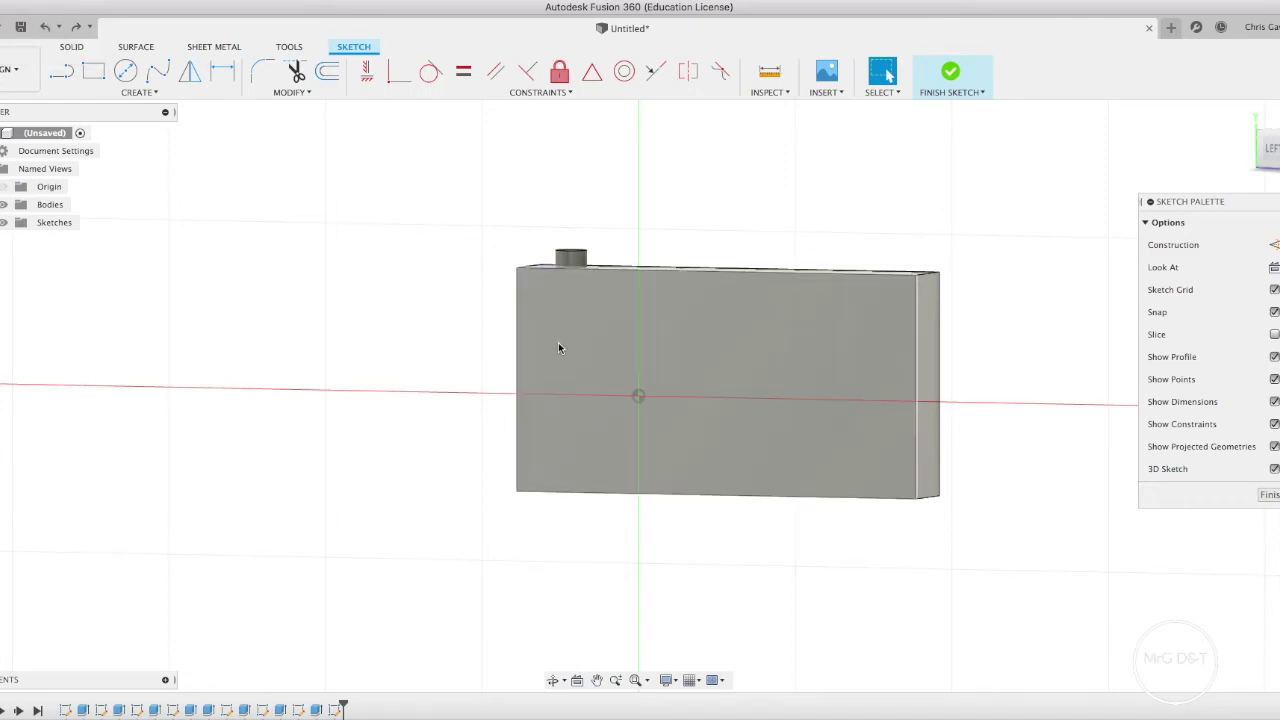
{"action": "left_click", "coordinate": [542, 354]}
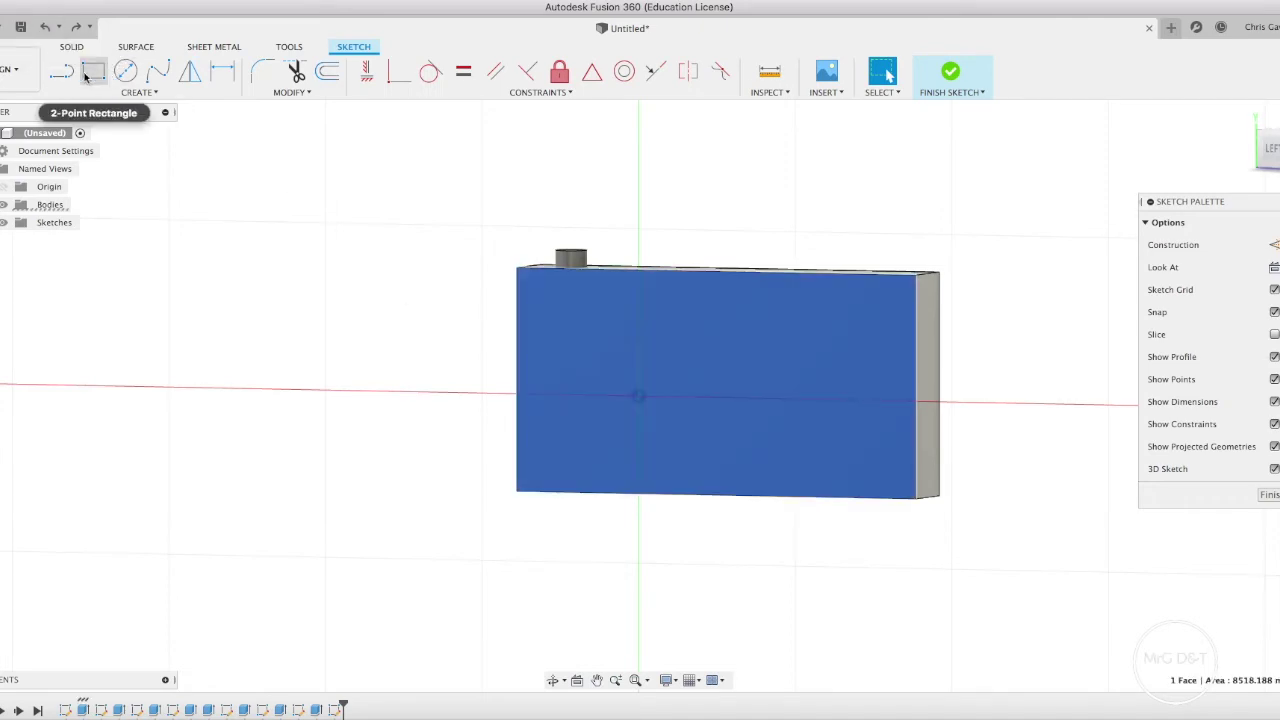
{"action": "left_click", "coordinate": [88, 75]}
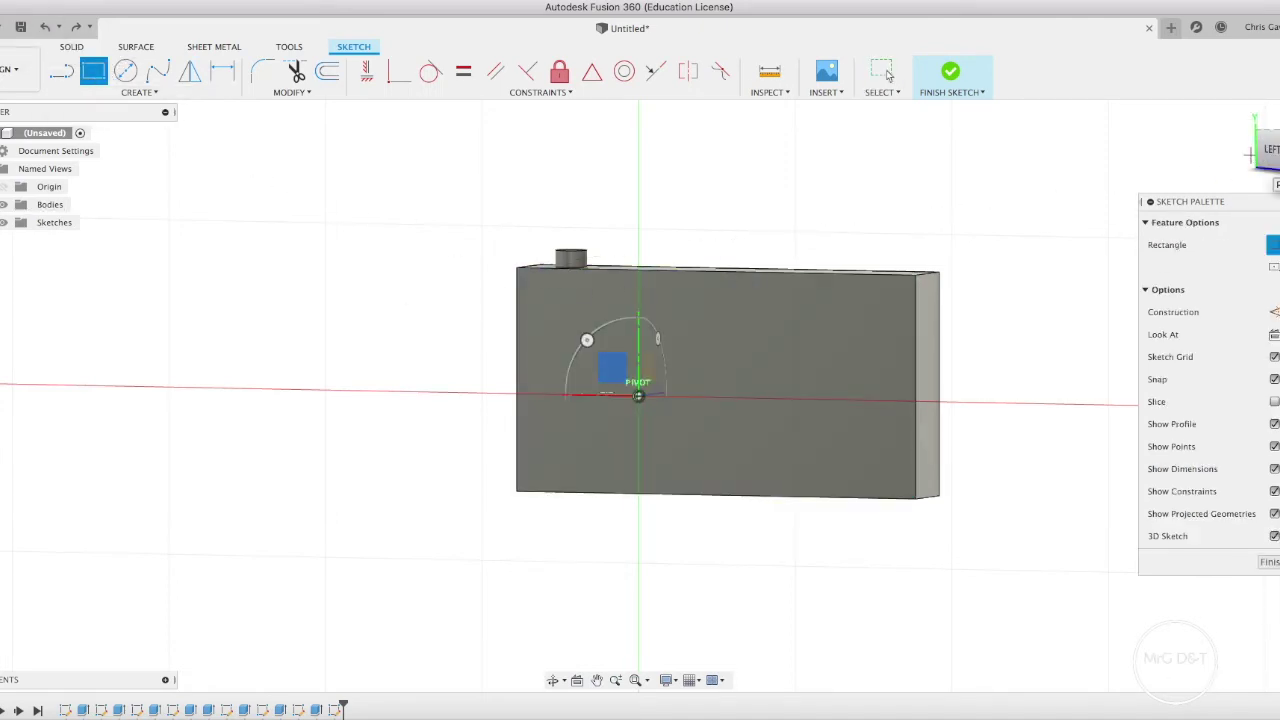
{"action": "mouse_move", "coordinate": [640, 400]}
{"action": "middle_mouse_down", "text": "shift"}
{"action": "mouse_move", "coordinate": [510, 400]}
{"action": "mouse_move", "coordinate": [645, 400]}
{"action": "mouse_move", "coordinate": [727, 342]}
{"action": "middle_mouse_up", "text": "shift"}
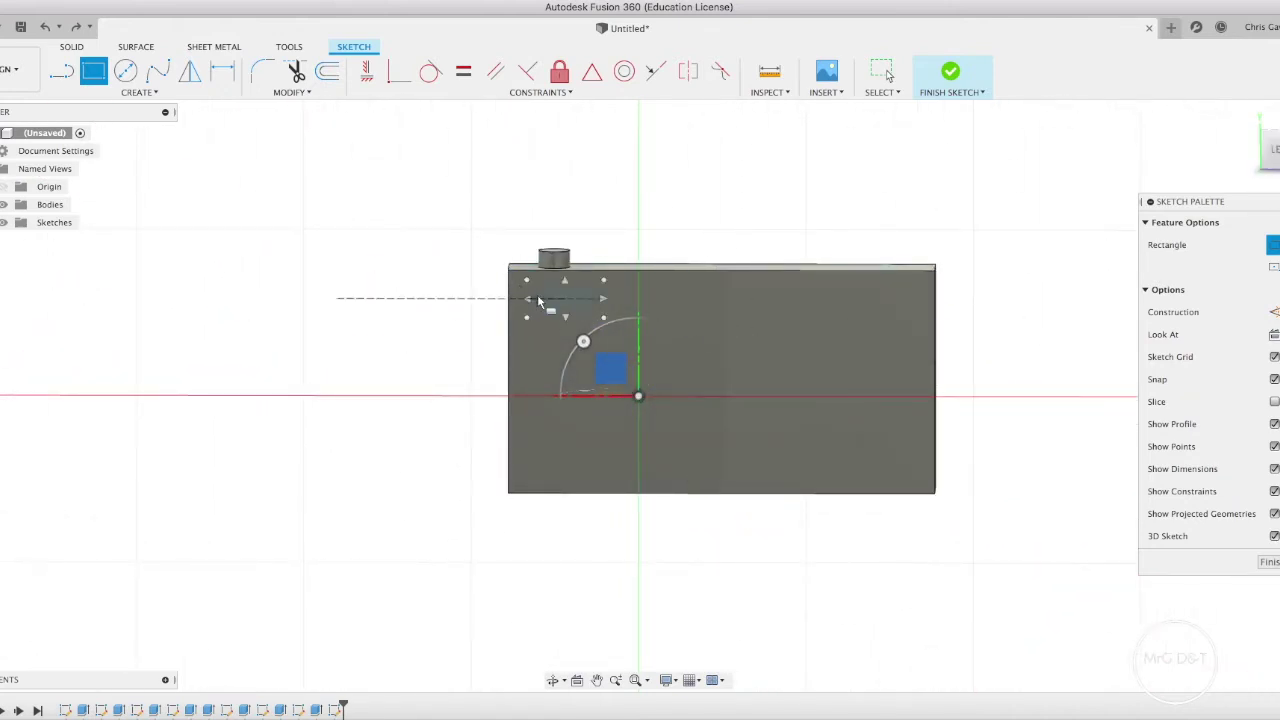
{"action": "left_click", "coordinate": [531, 328]}
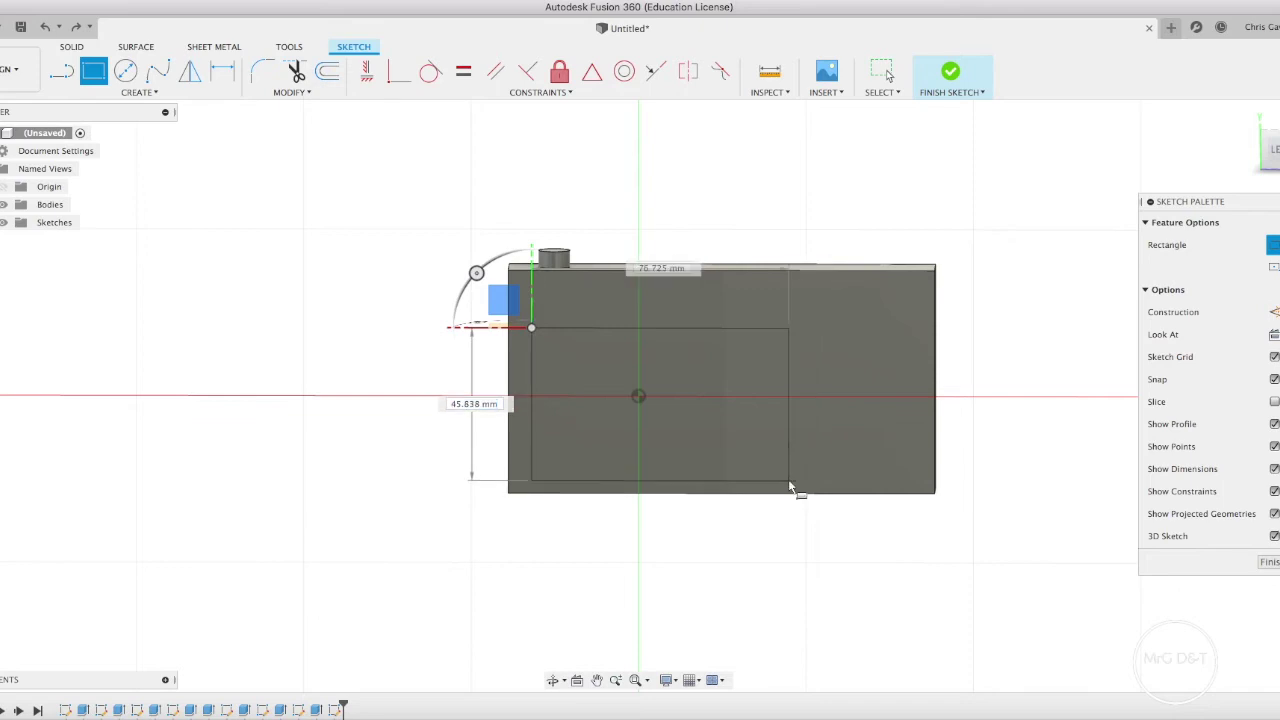
{"action": "left_click", "coordinate": [788, 481]}
{"action": "left_click", "coordinate": [950, 71]}
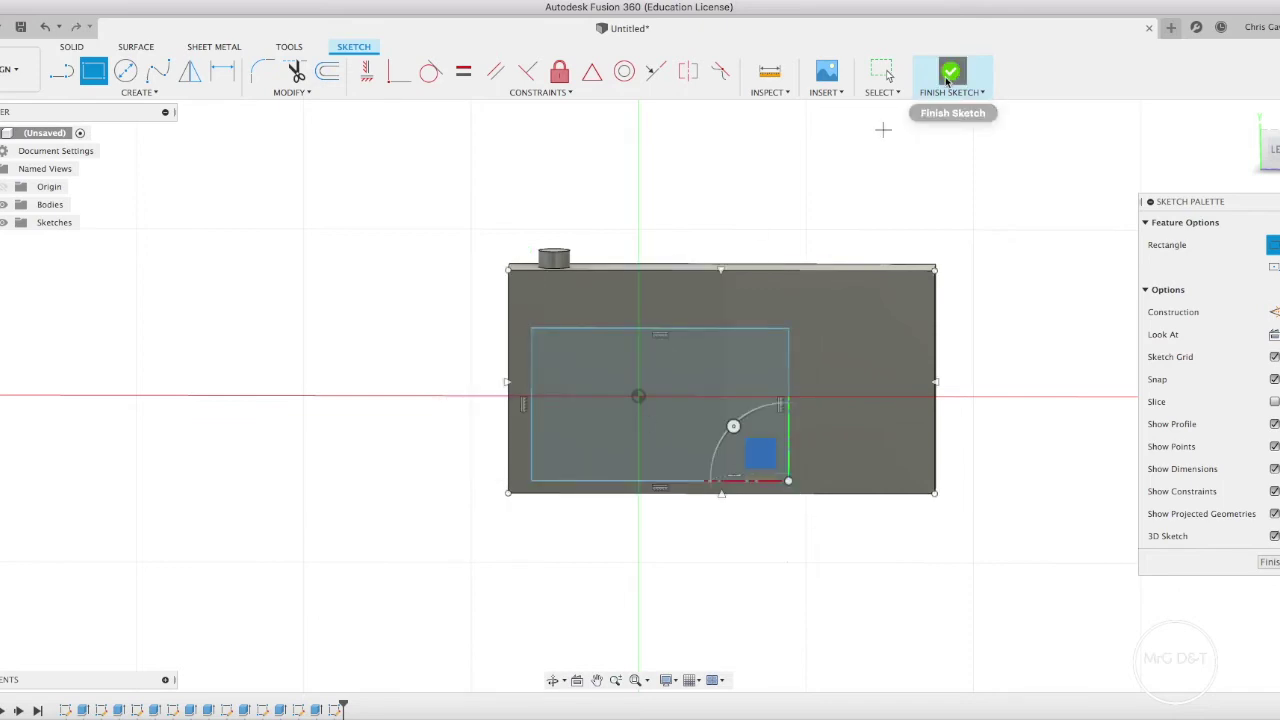
- Select the rectangle profile and start an extrude, then cancel it
{"action": "left_click", "coordinate": [556, 385]}
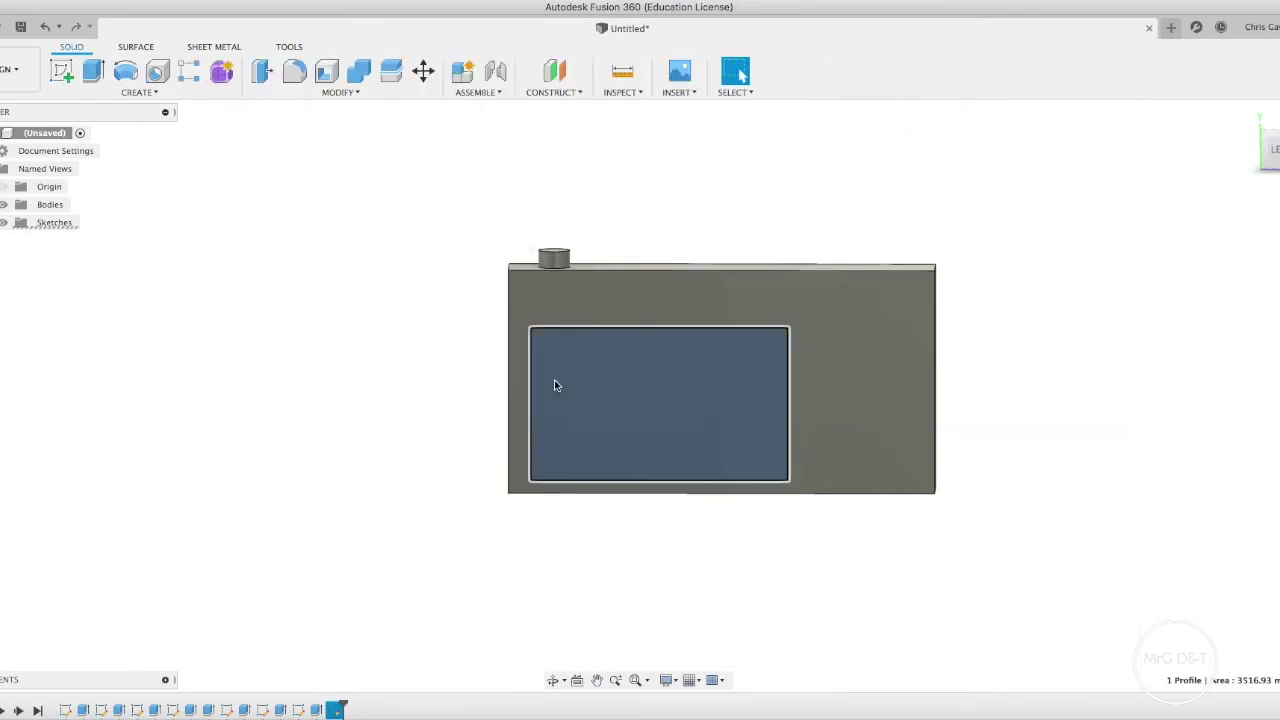
{"action": "left_click", "coordinate": [97, 78]}
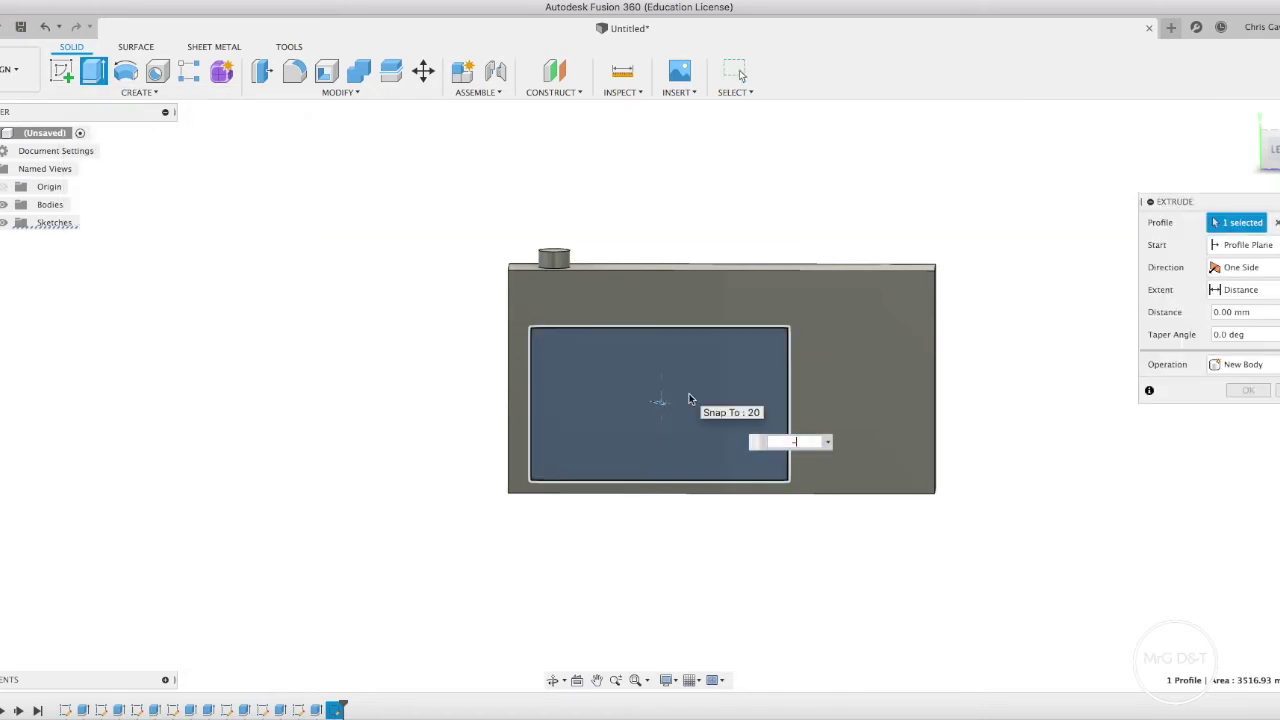
{"action": "key", "text": "Escape"}
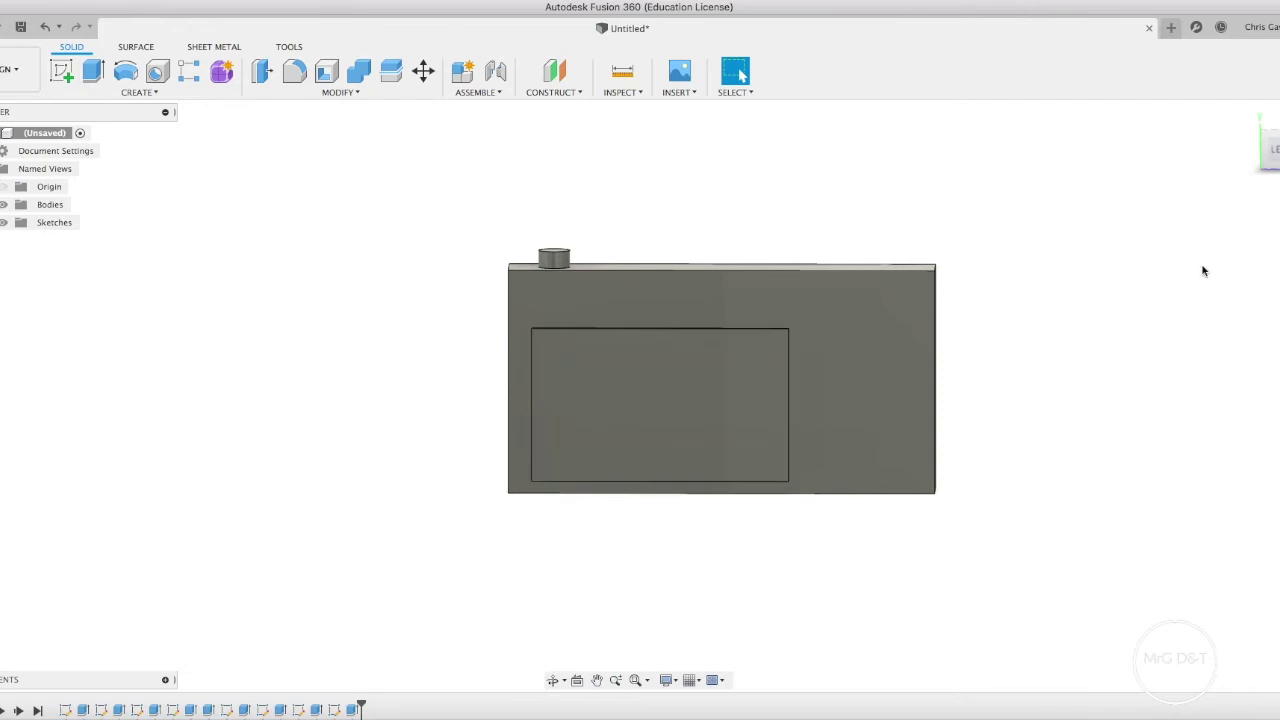
{"action": "left_click", "coordinate": [1266, 165]}
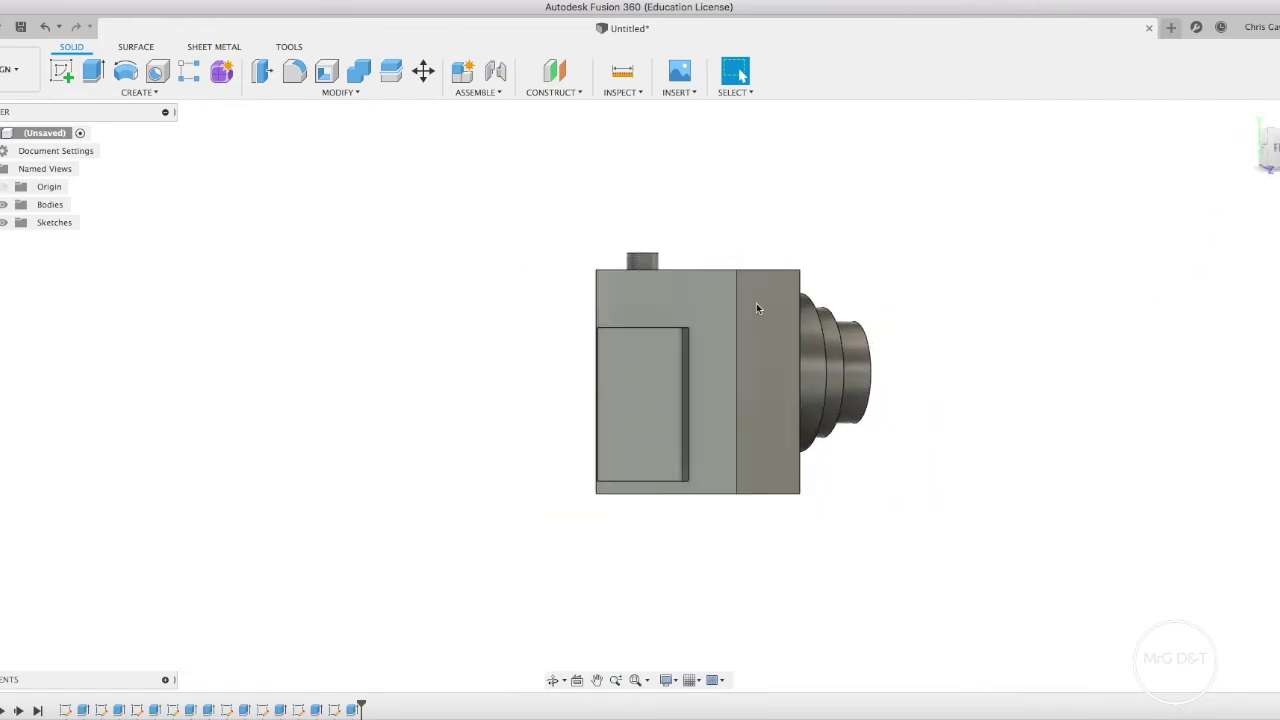
- Cut the rectangle face 5 mm into the camera's back to form the screen pocket
{"action": "left_click", "coordinate": [640, 391]}
{"action": "left_click", "coordinate": [91, 68]}
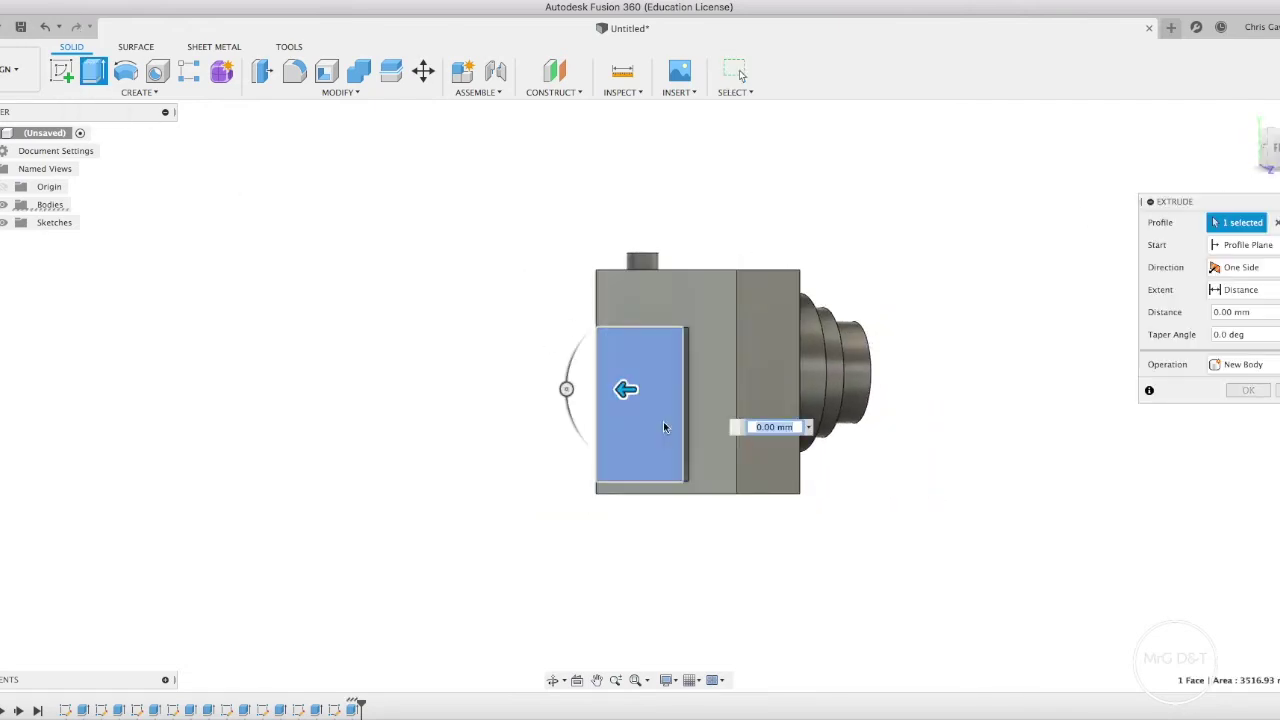
{"action": "left_click_drag", "start_coordinate": [625, 390], "coordinate": [643, 393]}
{"action": "key", "text": "Return"}
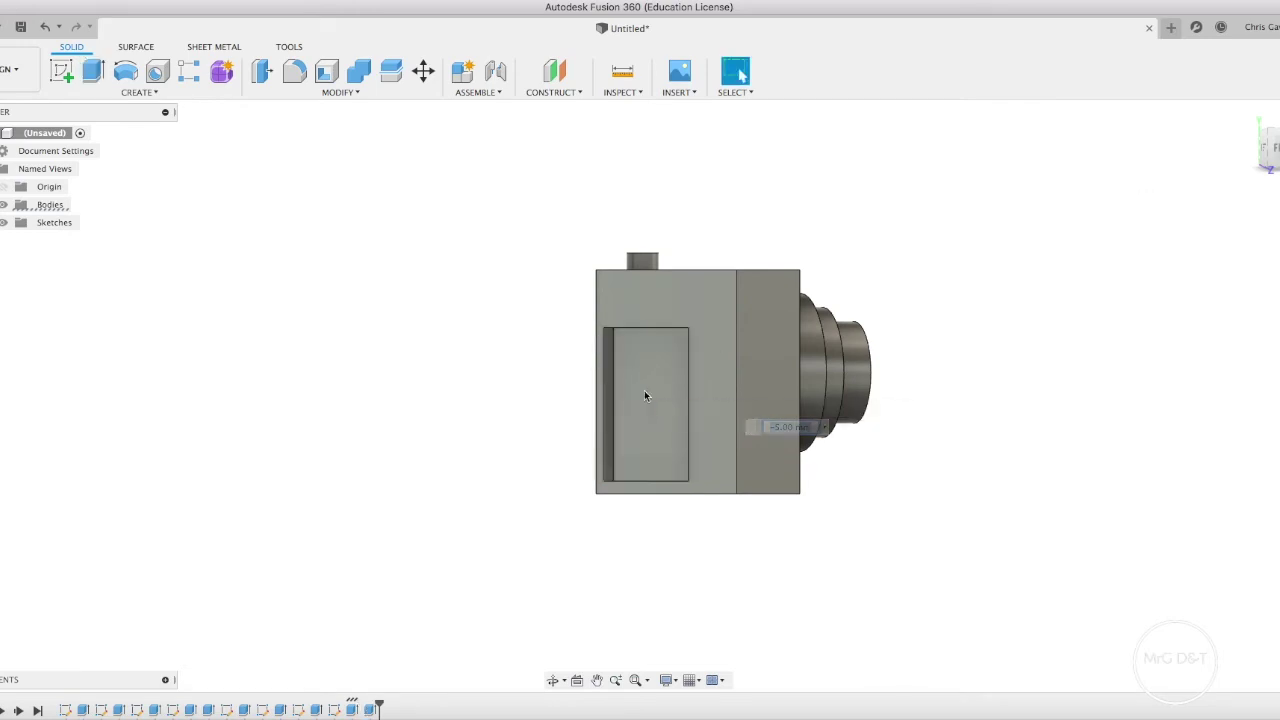
{"action": "middle_click_drag", "start_coordinate": [638, 396], "coordinate": [2, 160], "text": "shift"}
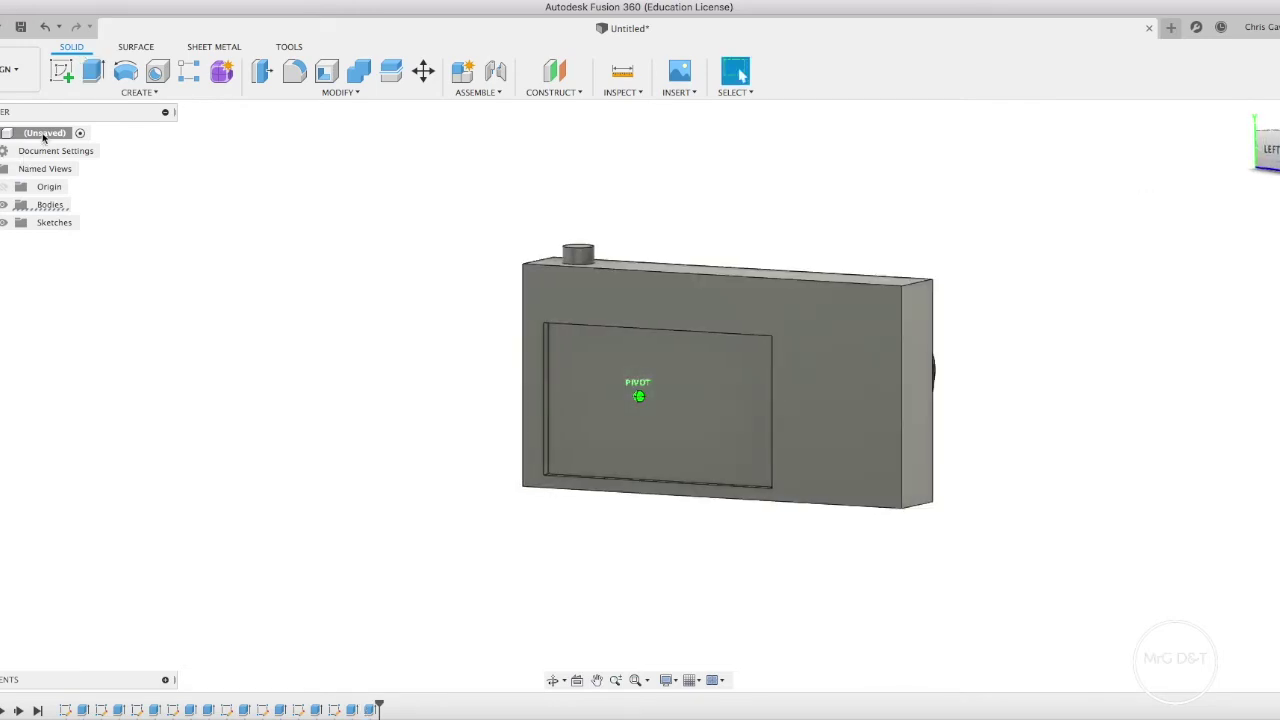
{"action": "middle_click_drag", "start_coordinate": [638, 396], "coordinate": [715, 394], "text": "shift"}
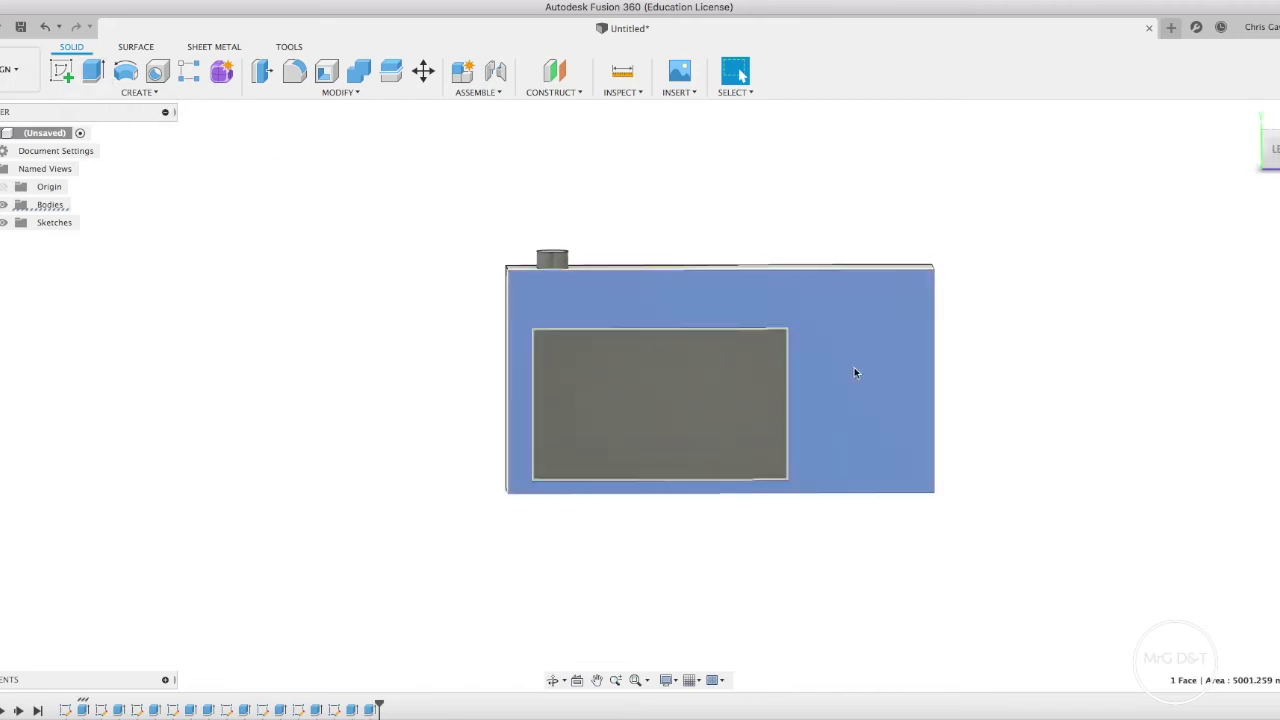
- Sketch a circle on the back face beside the screen pocket
{"action": "left_click", "coordinate": [854, 370]}
{"action": "left_click", "coordinate": [70, 77]}
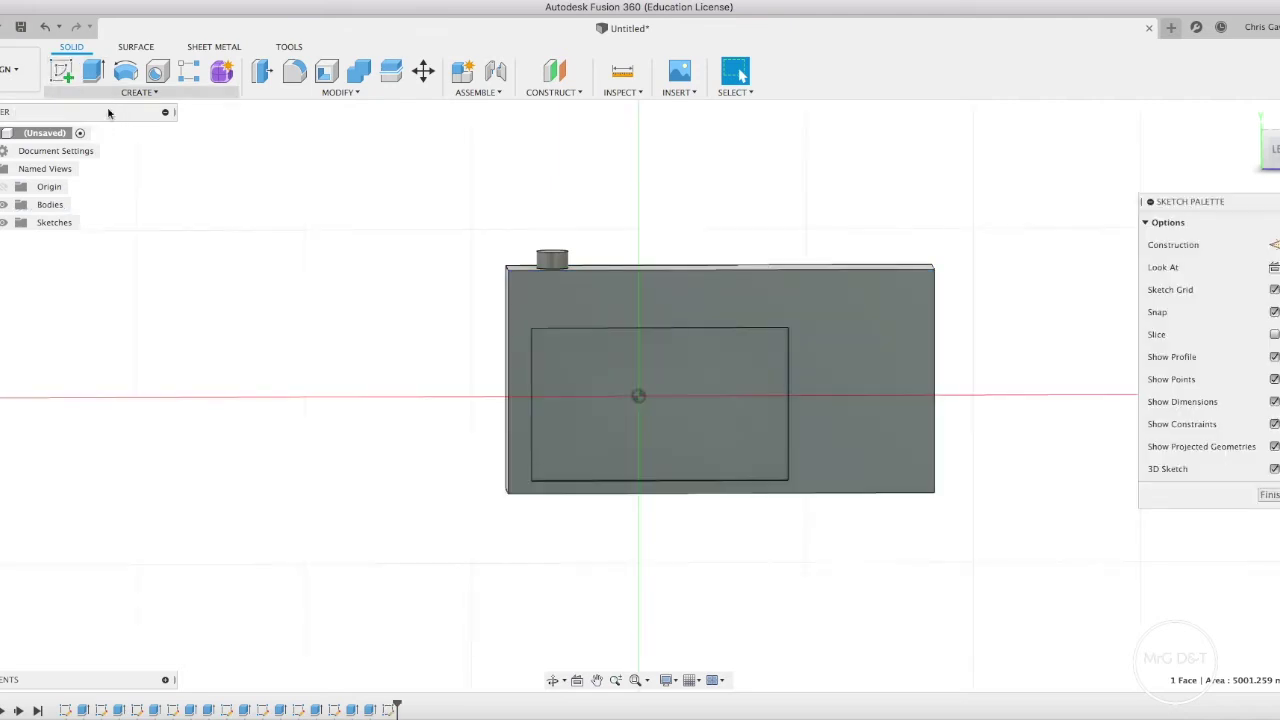
{"action": "key", "text": "c"}
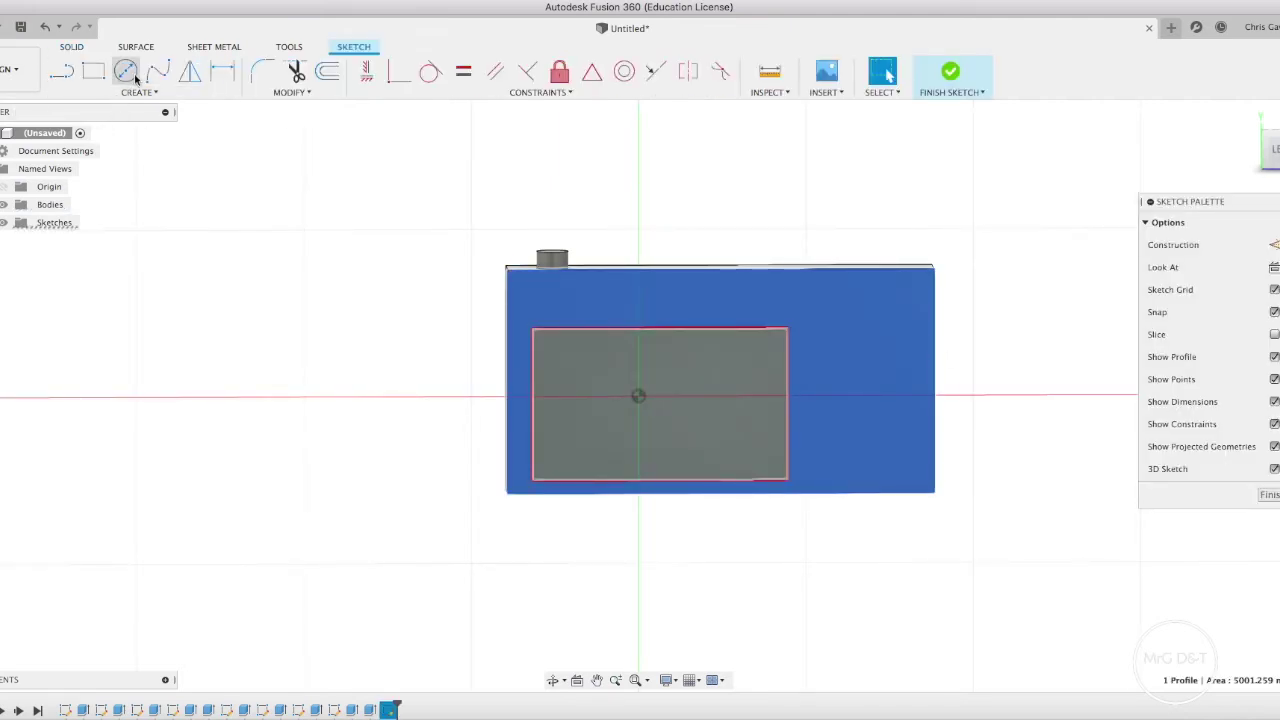
{"action": "left_click", "coordinate": [638, 396]}
{"action": "left_click", "coordinate": [865, 374]}
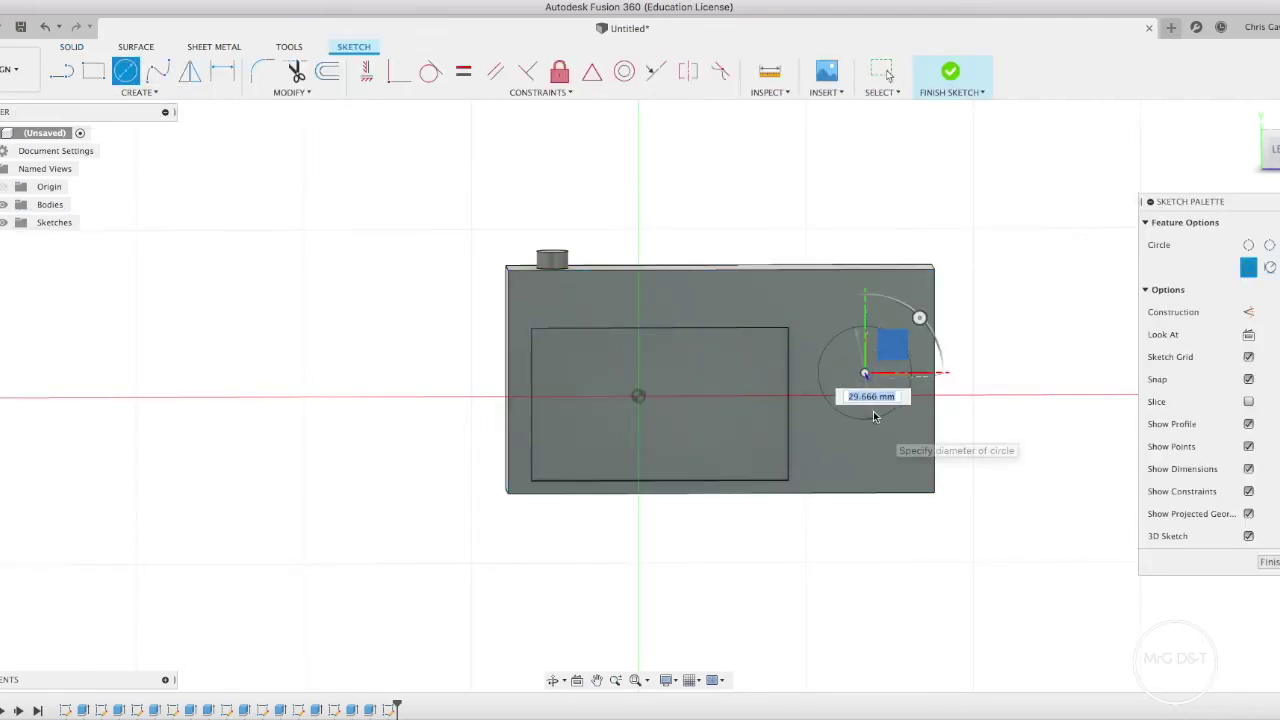
{"action": "left_click", "coordinate": [873, 416]}
{"action": "left_click", "coordinate": [946, 88]}
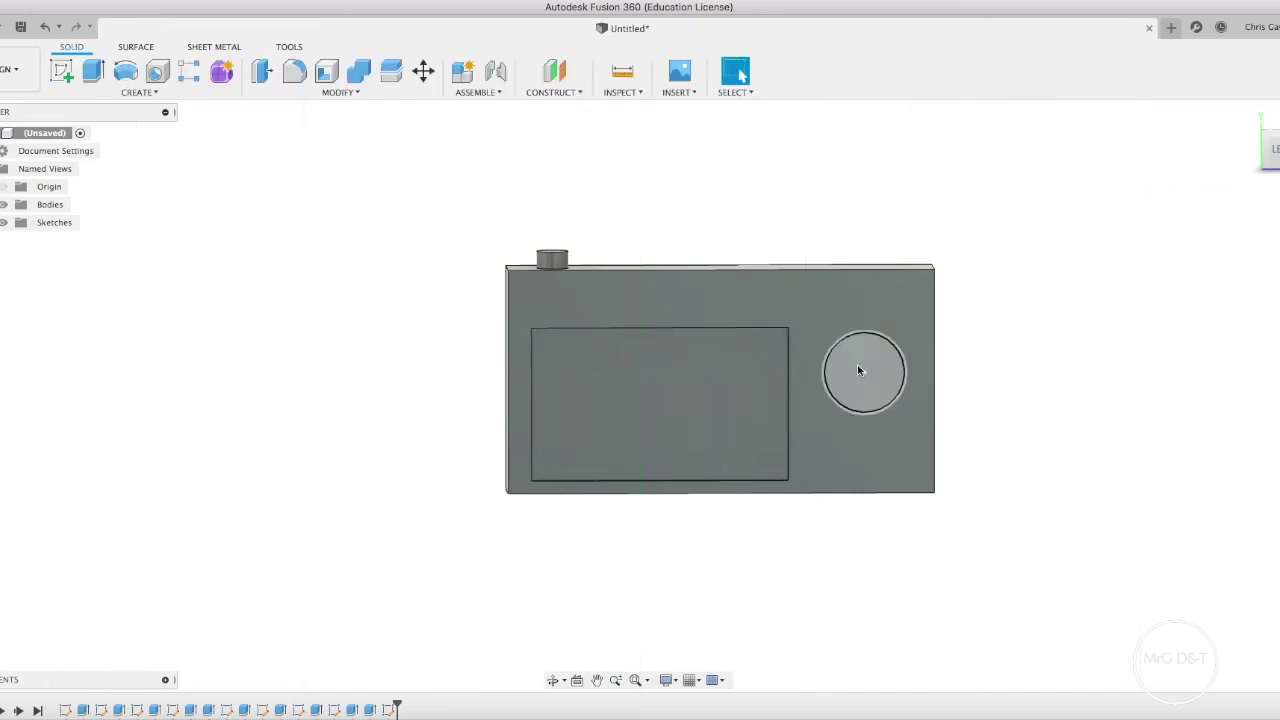
- Start extruding the circle profile, cancel it, and turn the camera to its lens side
{"action": "left_click", "coordinate": [892, 366]}
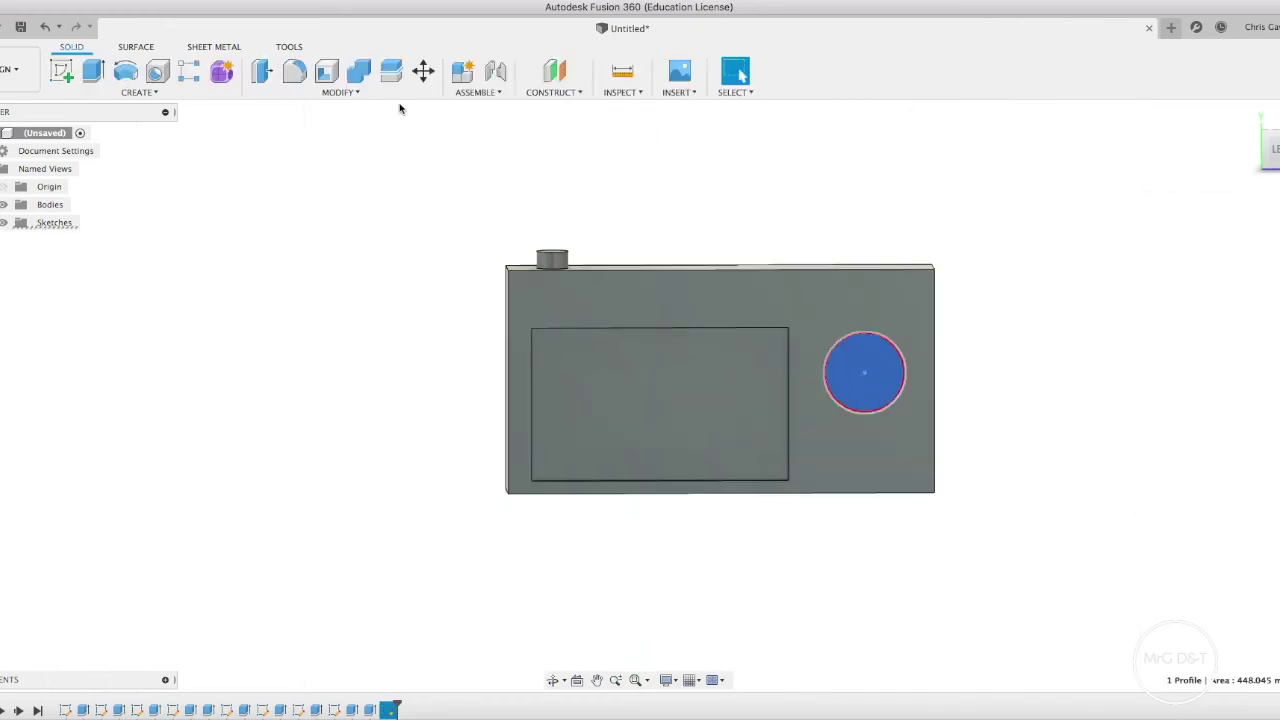
{"action": "left_click", "coordinate": [100, 80]}
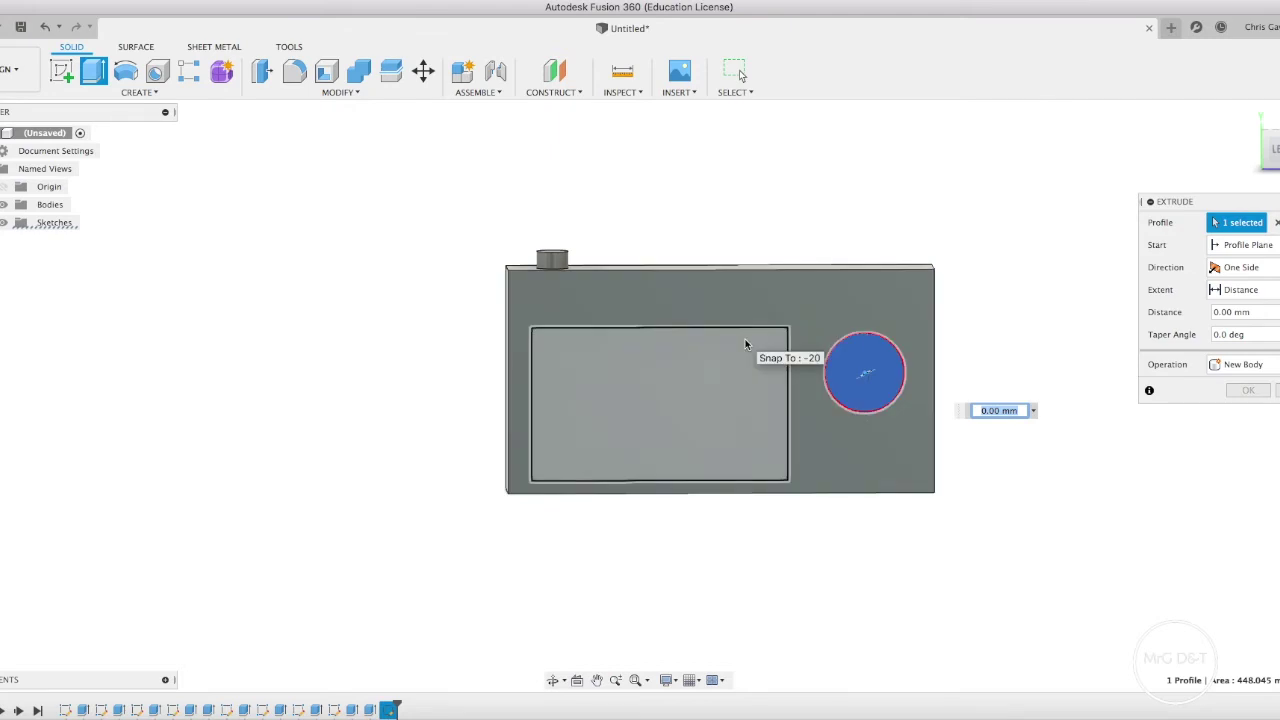
{"action": "key", "text": "Escape"}
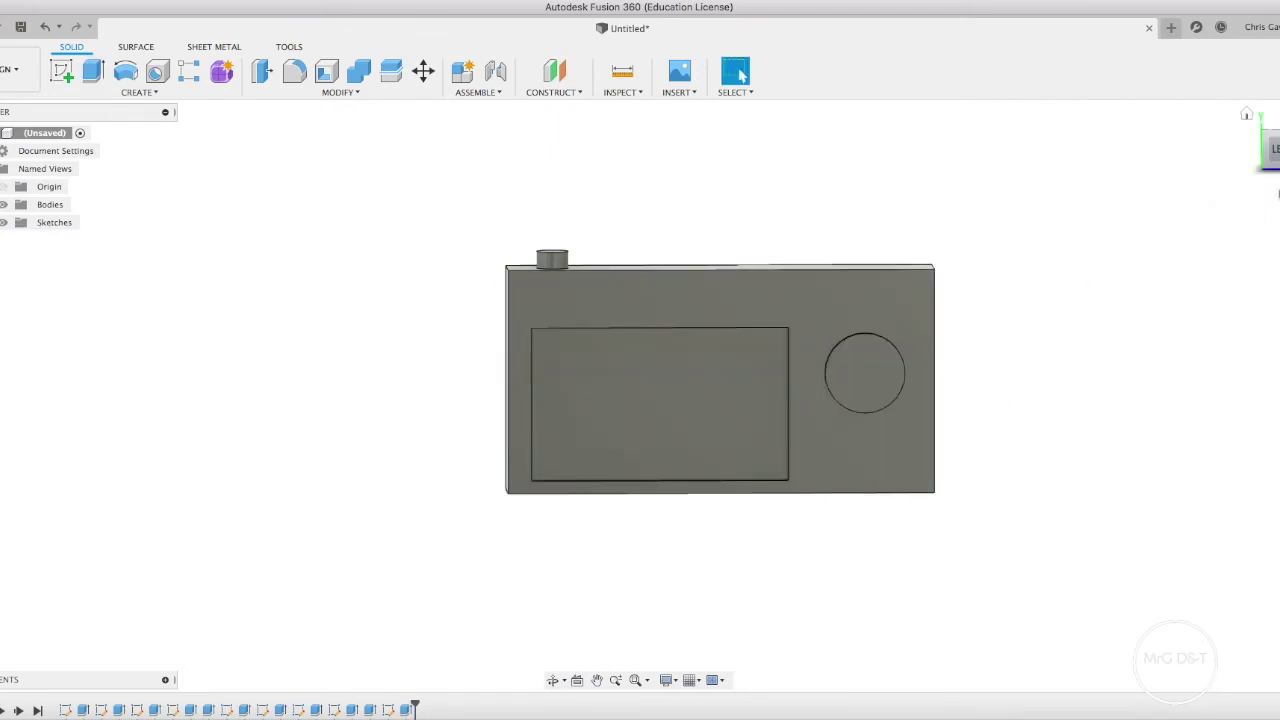
{"action": "left_click_drag", "start_coordinate": [1274, 160], "coordinate": [1226, 152]}
- Sketch two stacked circles on the front face just below the viewfinder
{"action": "middle_click_drag", "start_coordinate": [638, 395], "coordinate": [590, 388], "text": "shift"}
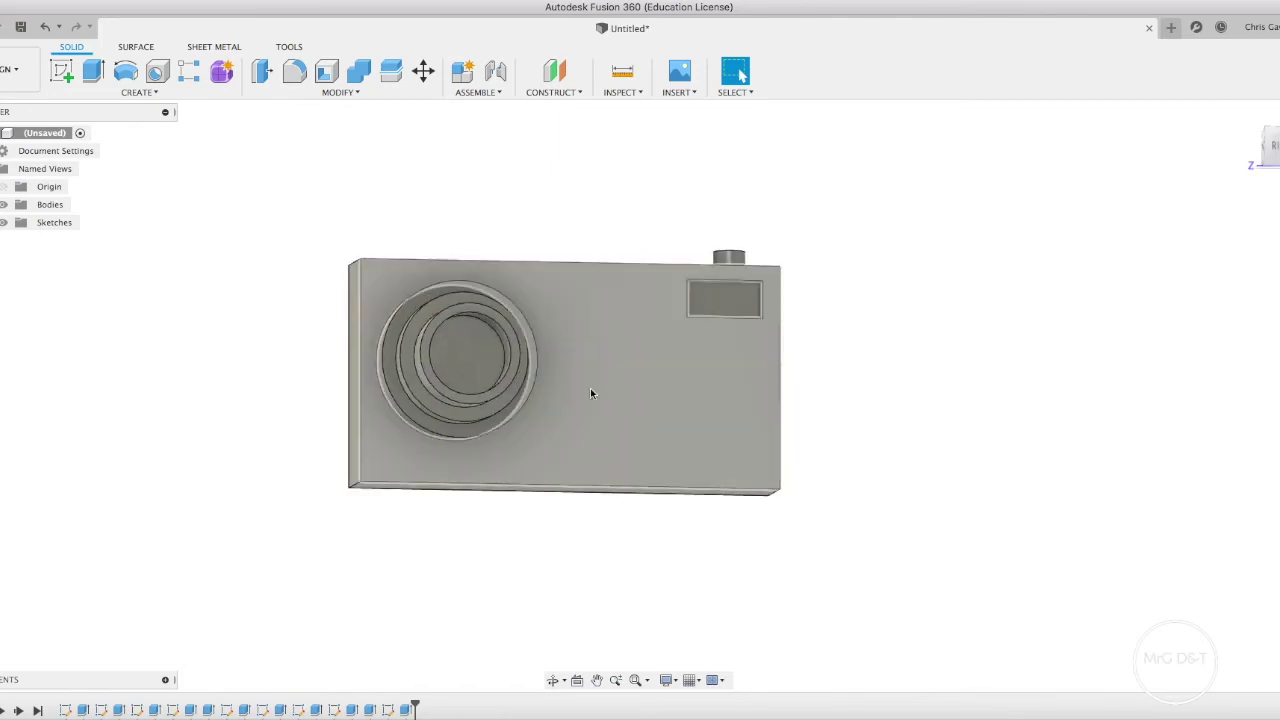
{"action": "left_click", "coordinate": [745, 408]}
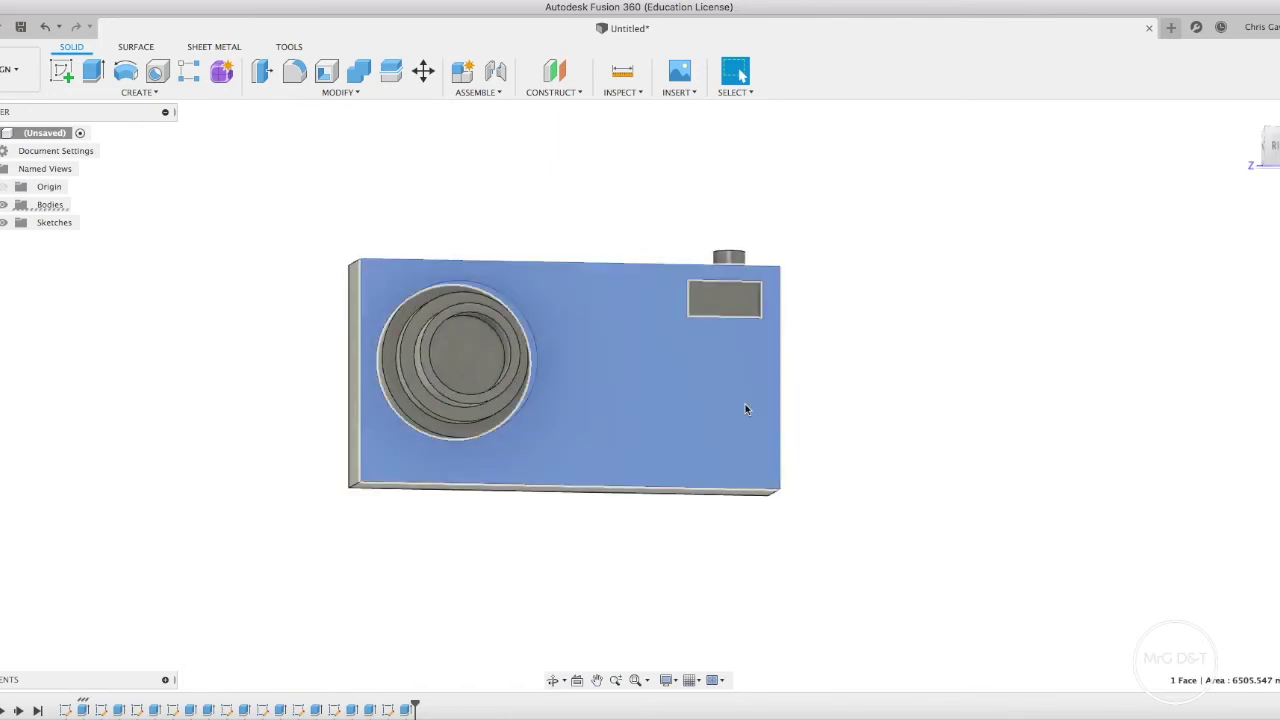
{"action": "left_click", "coordinate": [61, 71]}
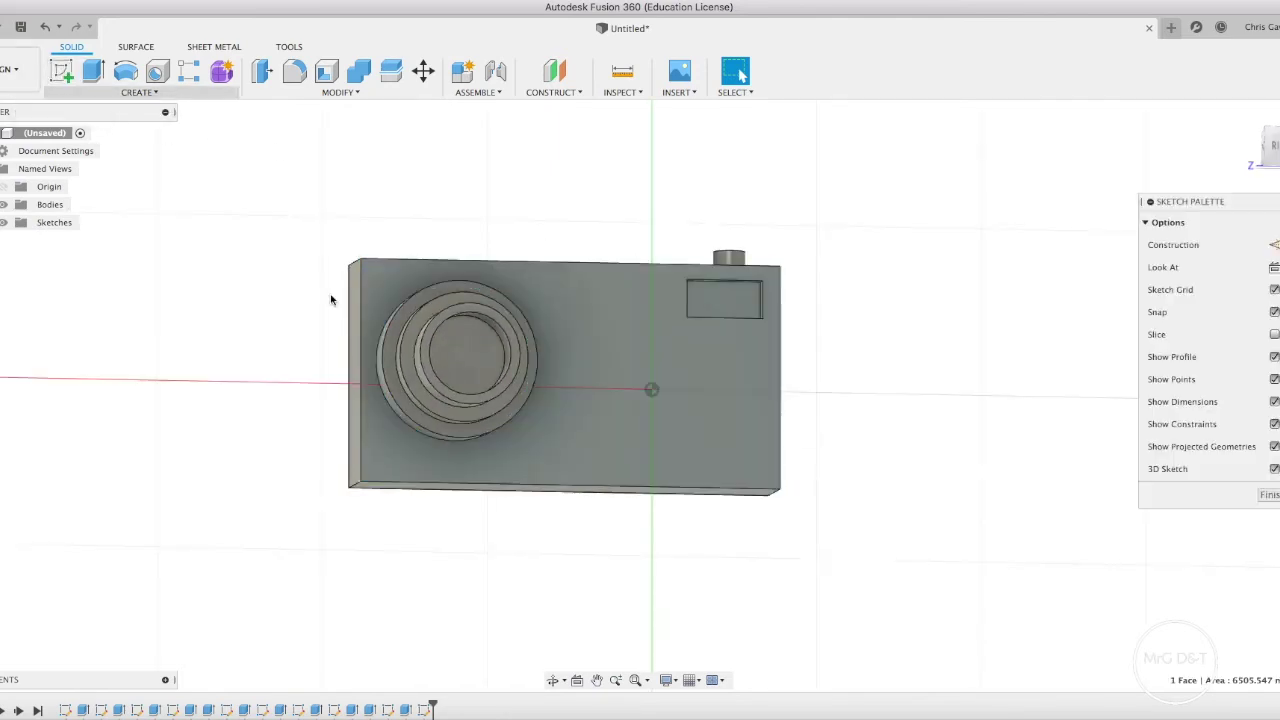
{"action": "left_click", "coordinate": [699, 356]}
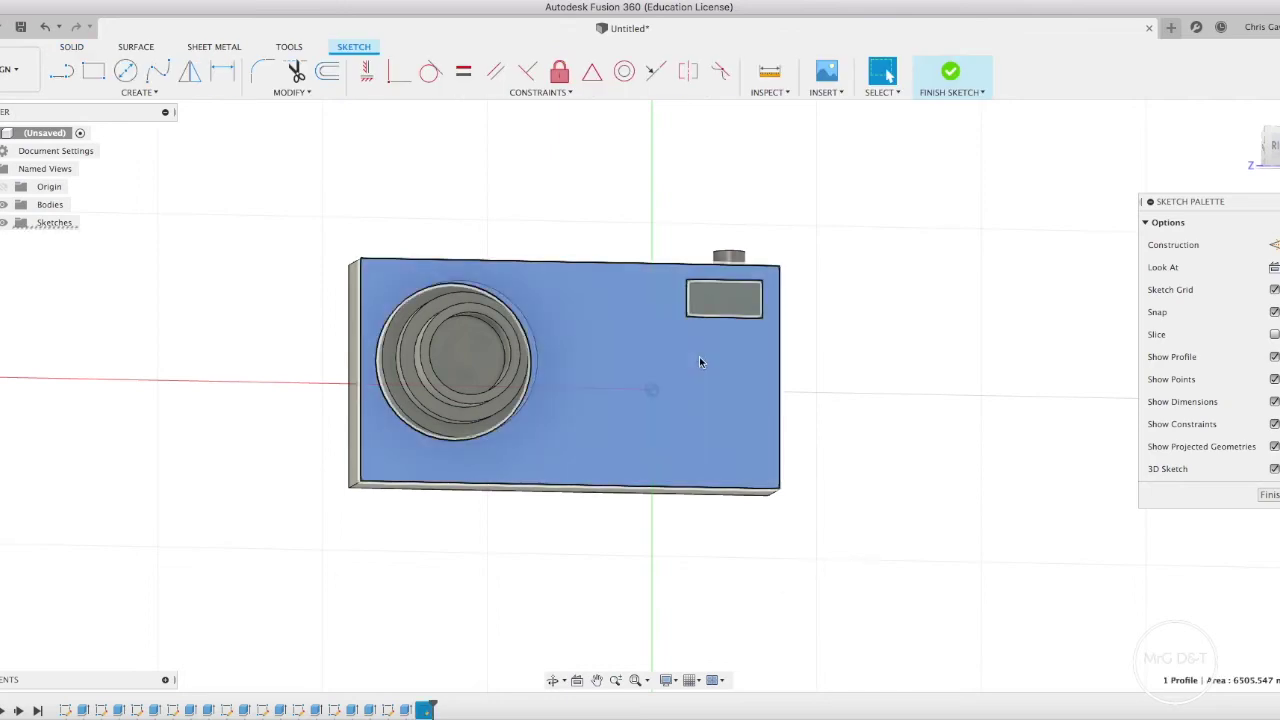
{"action": "left_click", "coordinate": [125, 70]}
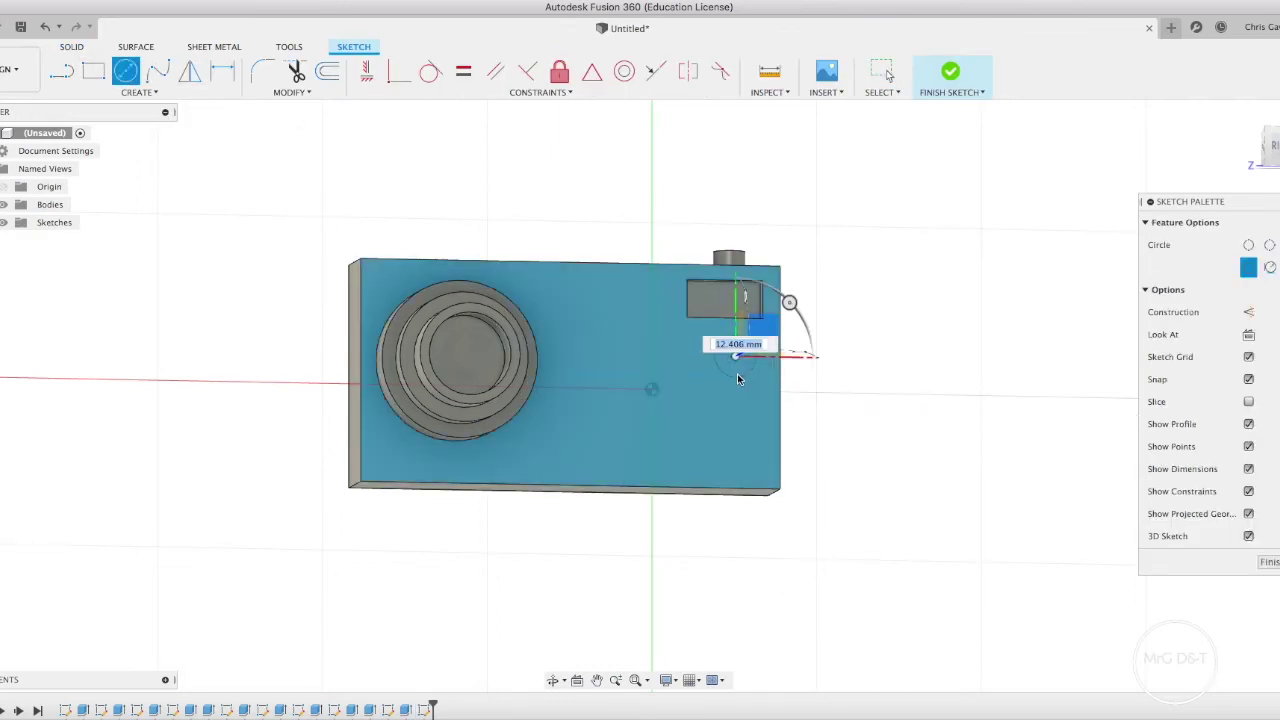
{"action": "left_click", "coordinate": [737, 373]}
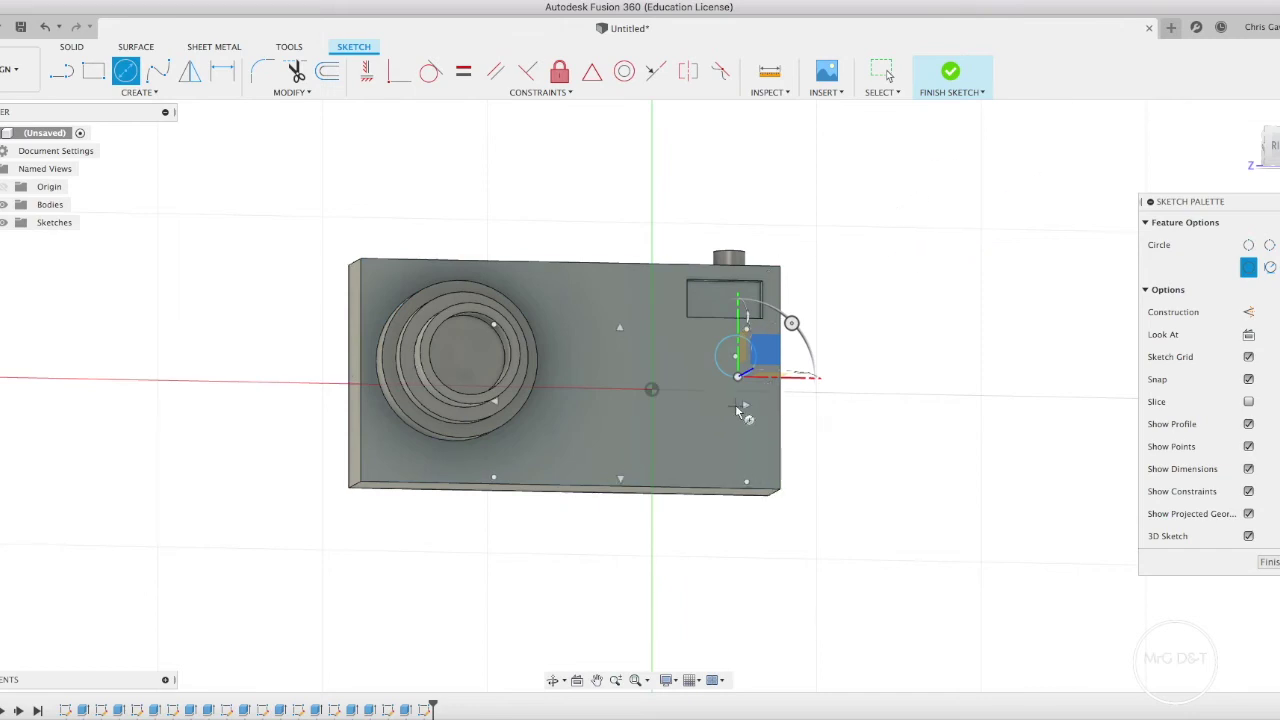
{"action": "left_click", "coordinate": [737, 406]}
{"action": "left_click", "coordinate": [737, 428]}
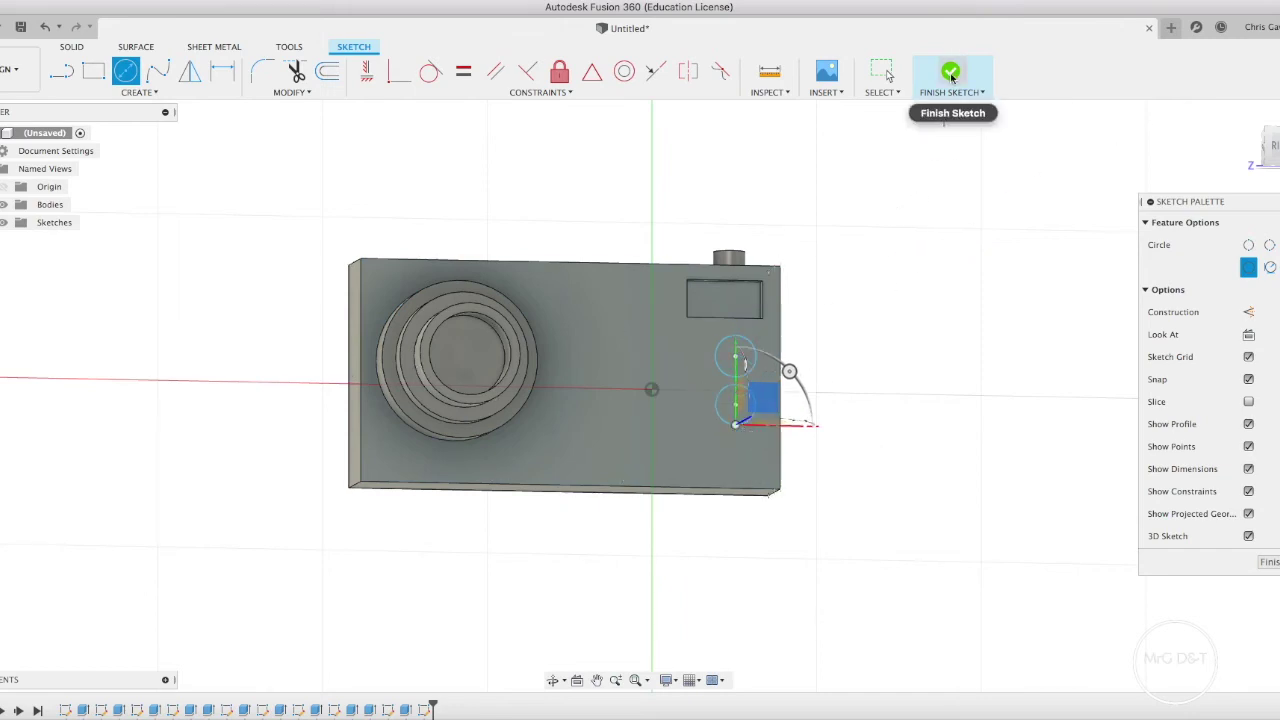
{"action": "left_click", "coordinate": [950, 72]}
- Extrude both circle profiles outward as round buttons
{"action": "left_click", "coordinate": [740, 350]}
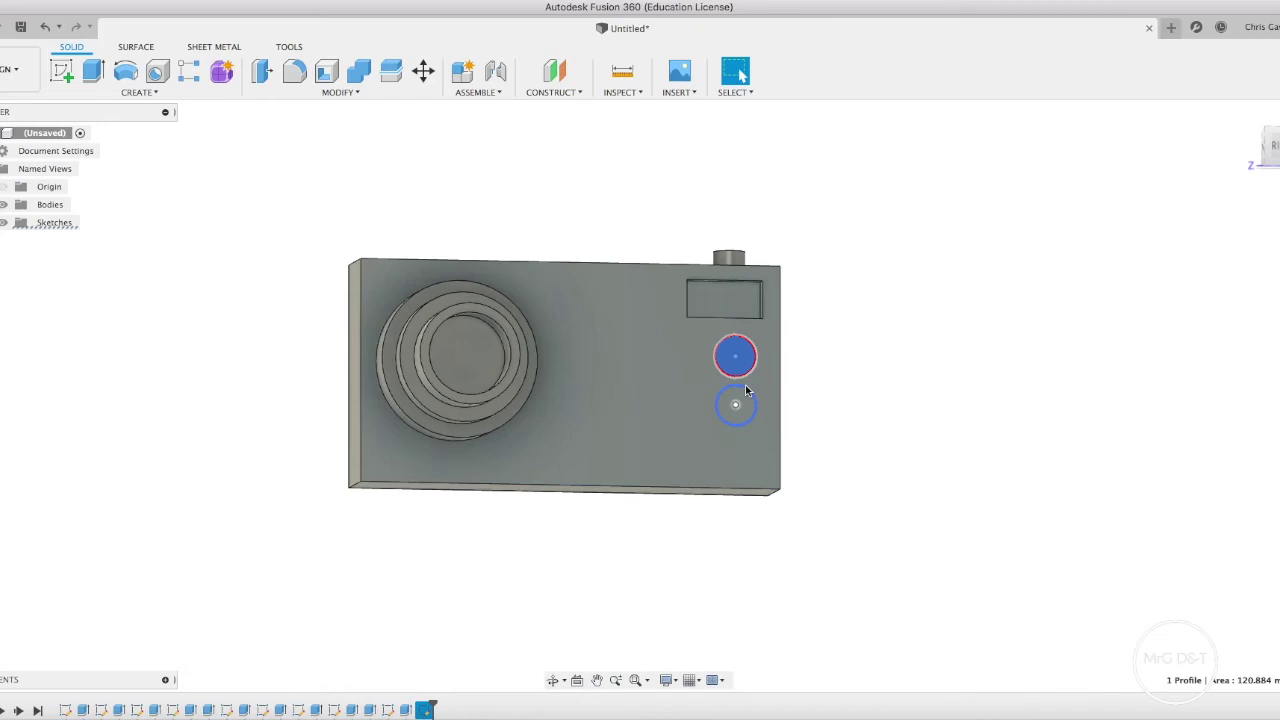
{"action": "left_click", "coordinate": [744, 407], "text": "shift"}
{"action": "left_click", "coordinate": [740, 418]}
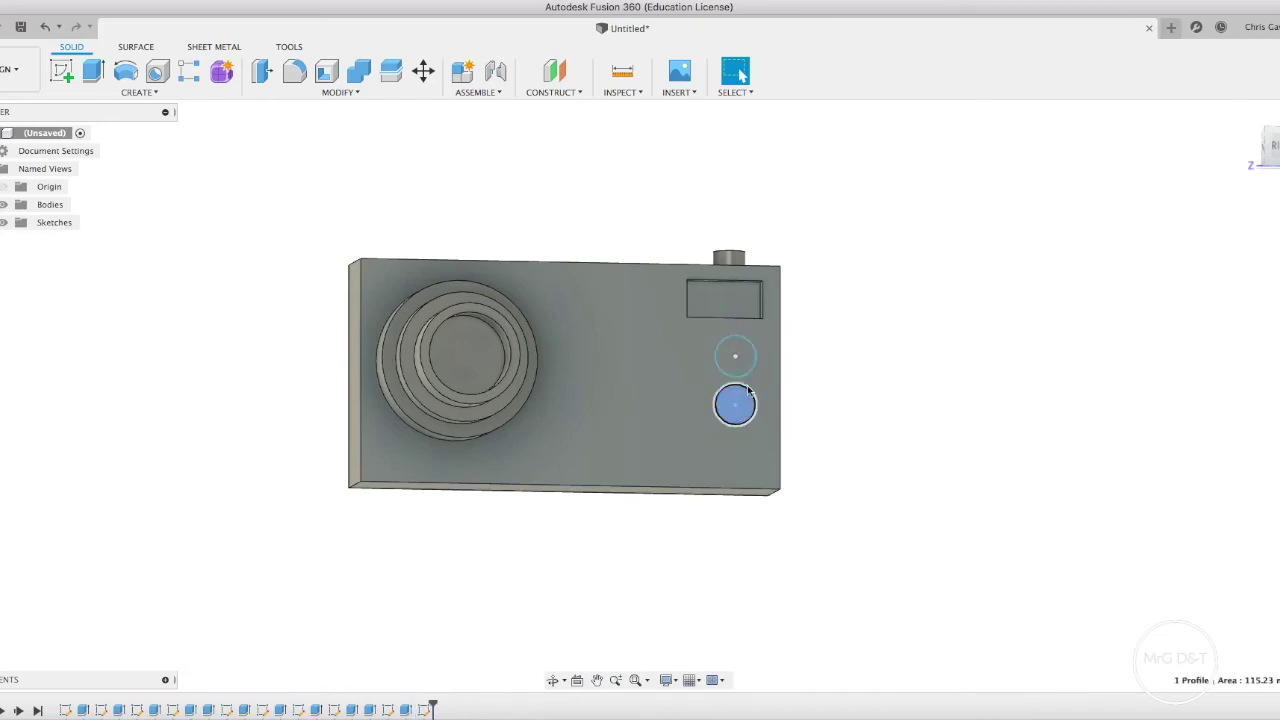
{"action": "left_click", "coordinate": [733, 372], "text": "shift"}
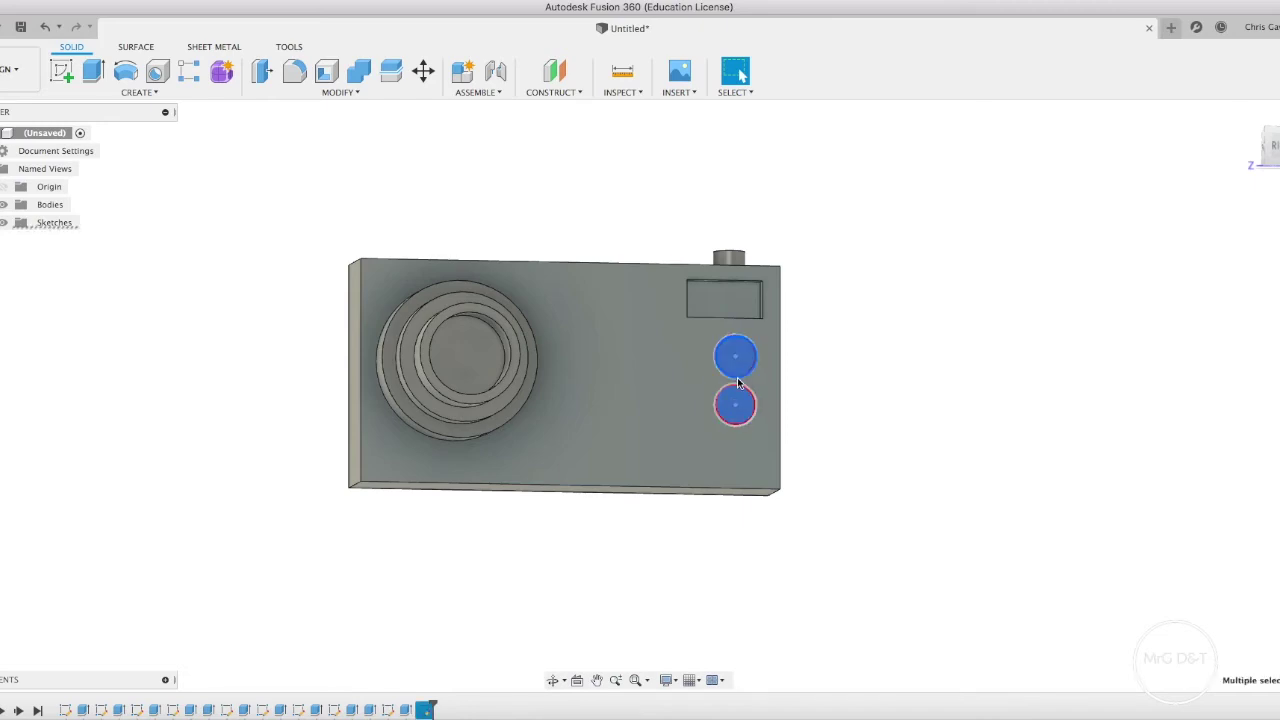
{"action": "left_click", "coordinate": [91, 76]}
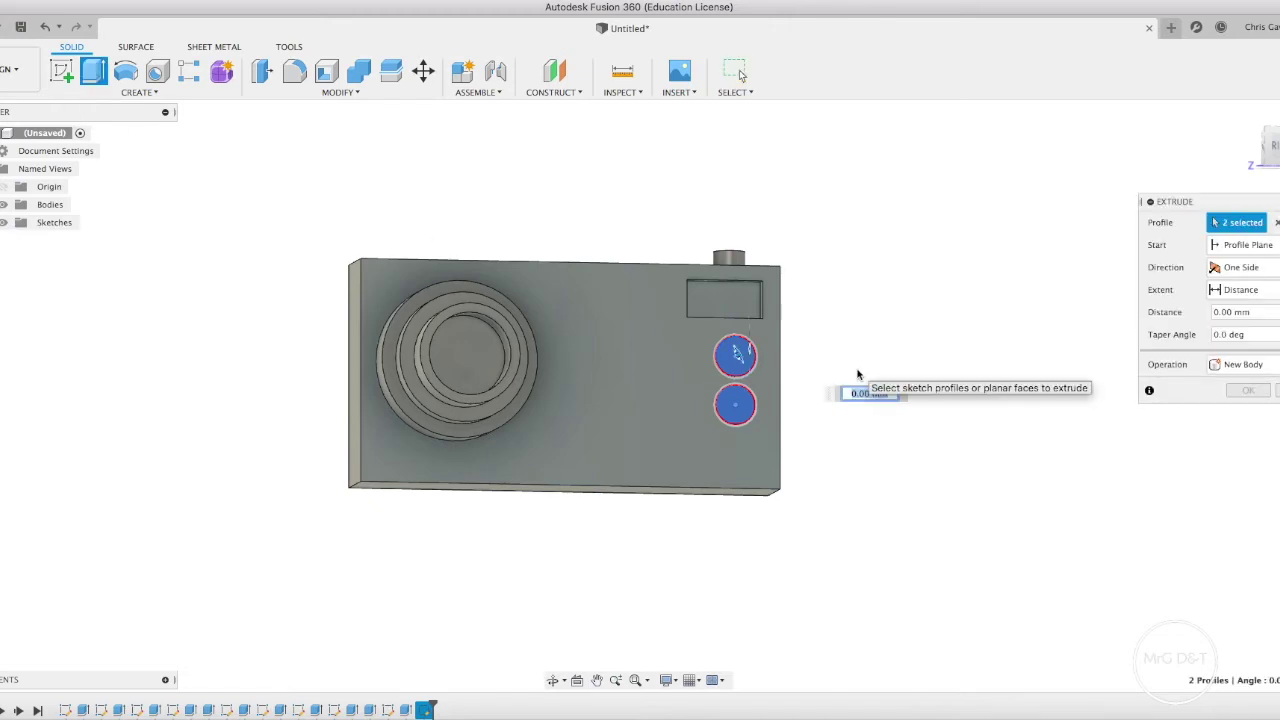
{"action": "key", "text": "Escape"}
{"action": "mouse_move", "coordinate": [638, 395]}
{"action": "middle_mouse_down", "text": "shift"}
{"action": "mouse_move", "coordinate": [760, 395]}
{"action": "mouse_move", "coordinate": [690, 350]}
{"action": "mouse_move", "coordinate": [660, 352]}
{"action": "middle_mouse_up", "text": "shift"}
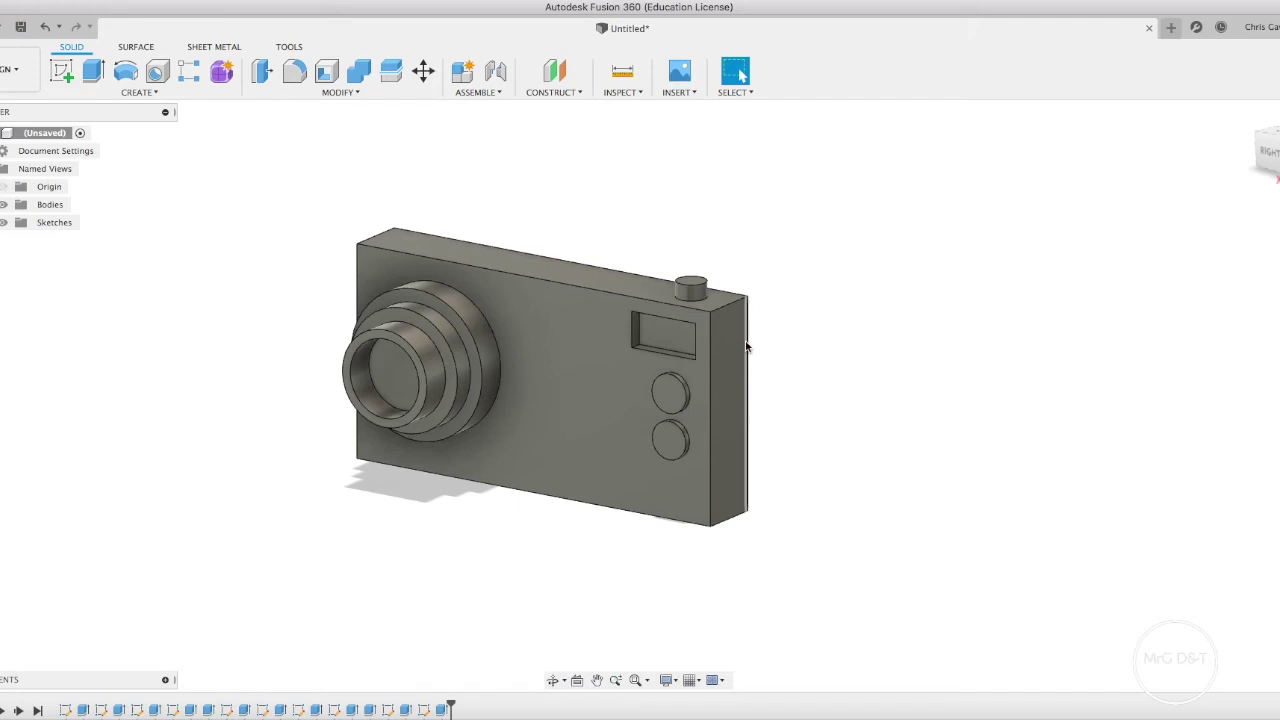
- Select the camera body's front and back outline edges
{"action": "left_click", "coordinate": [509, 270]}
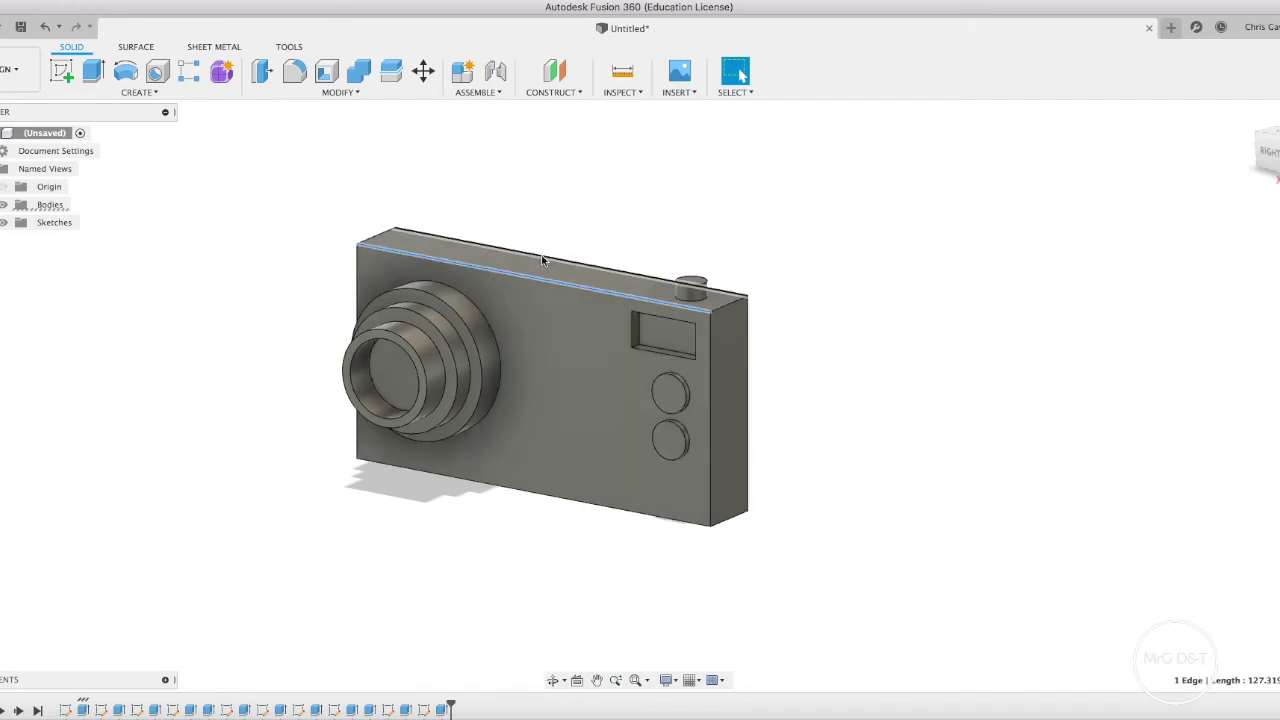
{"action": "left_click", "coordinate": [541, 260], "text": "shift"}
{"action": "left_click", "coordinate": [714, 373], "text": "shift"}
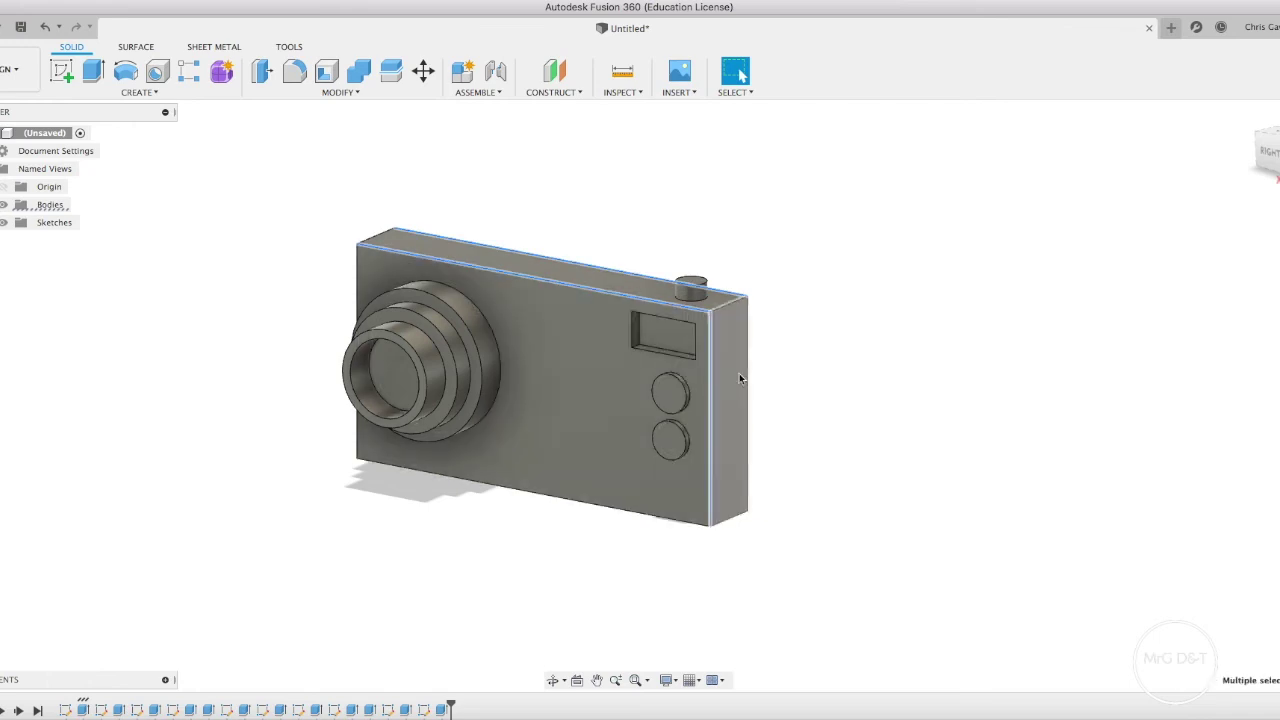
{"action": "middle_click_drag", "start_coordinate": [635, 386], "coordinate": [1056, 293], "text": "shift"}
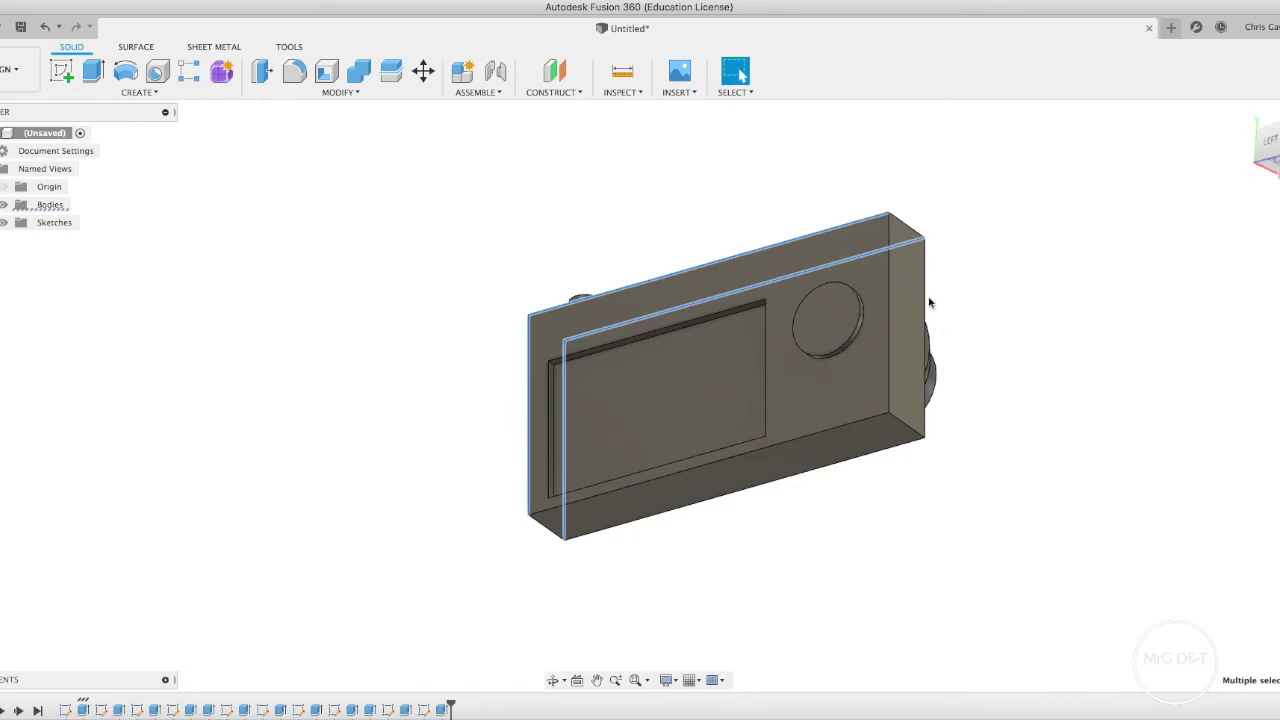
{"action": "left_click", "coordinate": [889, 300]}
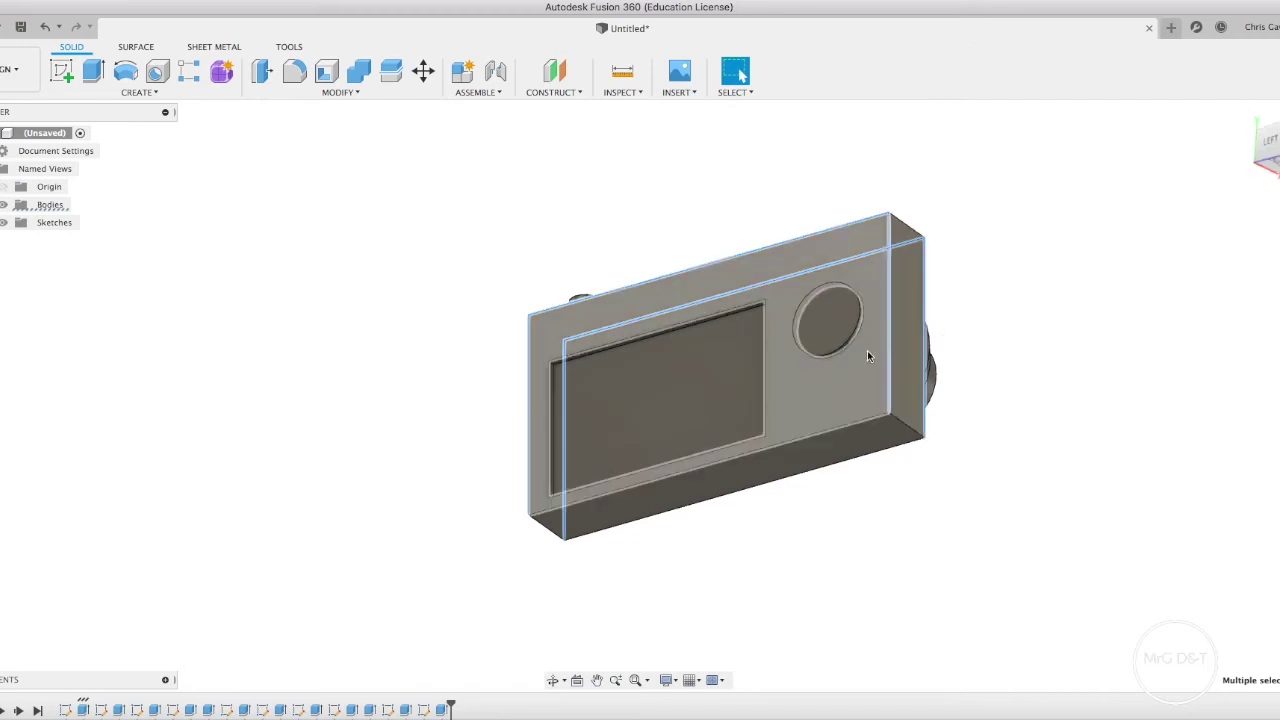
{"action": "left_click", "coordinate": [822, 436]}
{"action": "left_click", "coordinate": [828, 462]}
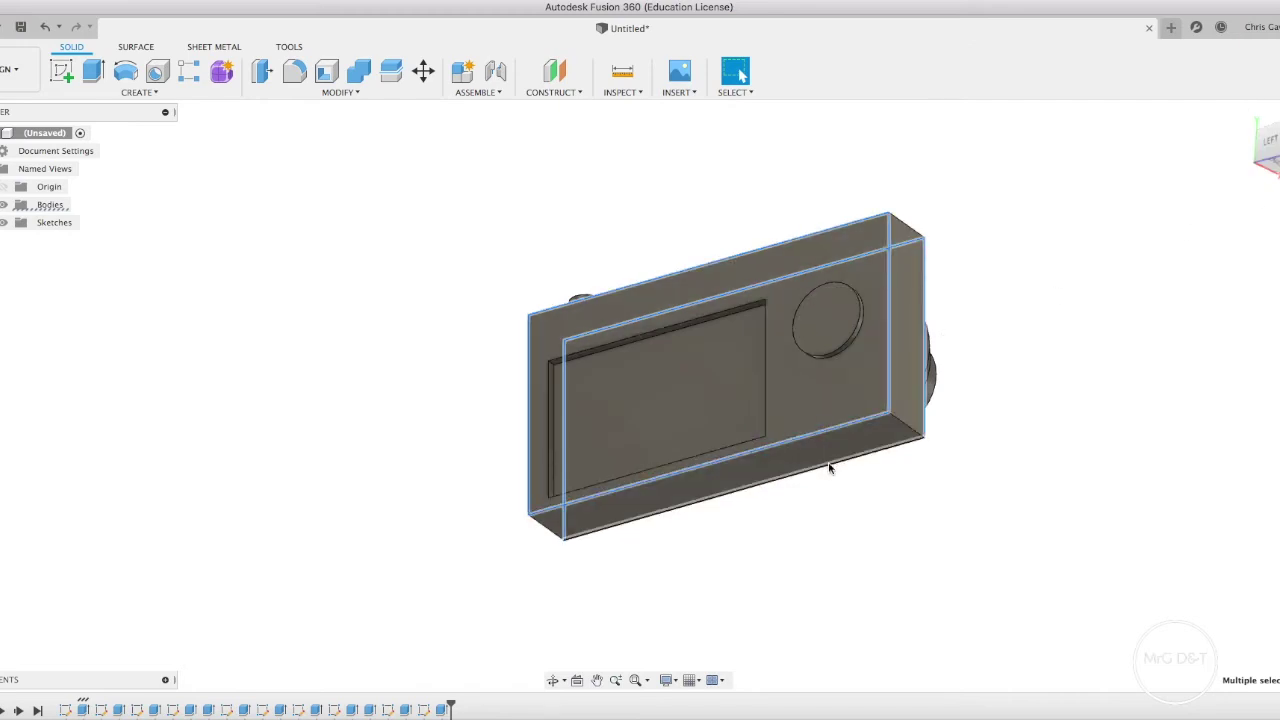
{"action": "left_click", "coordinate": [1242, 171]}
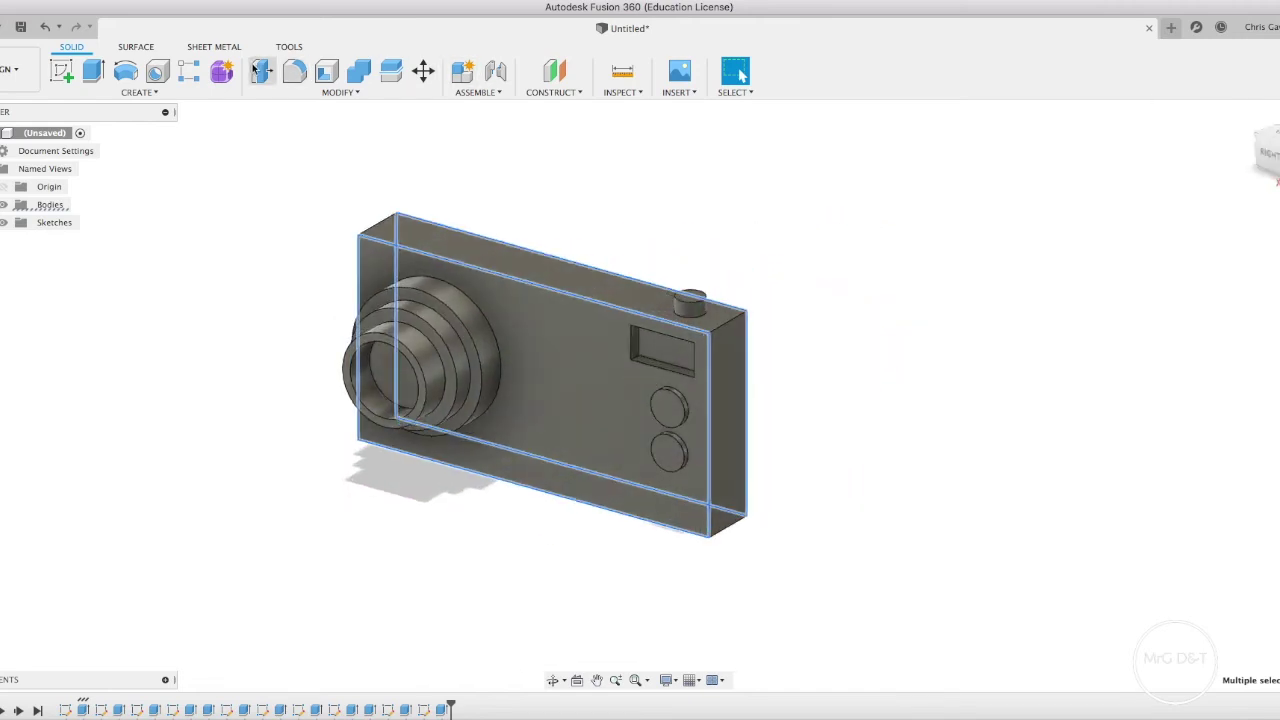
- Fillet the selected outline edges with a 3 mm radius
{"action": "left_click", "coordinate": [344, 93]}
{"action": "left_click", "coordinate": [272, 126]}
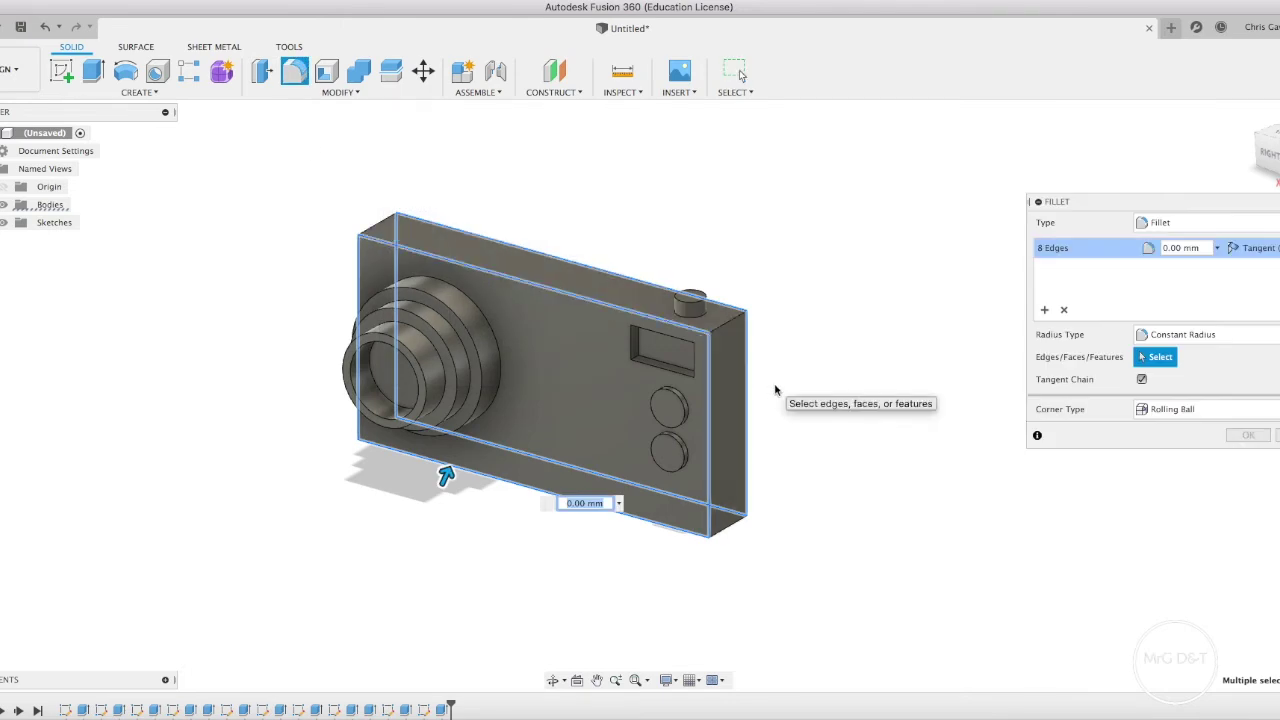
{"action": "type", "text": "3"}
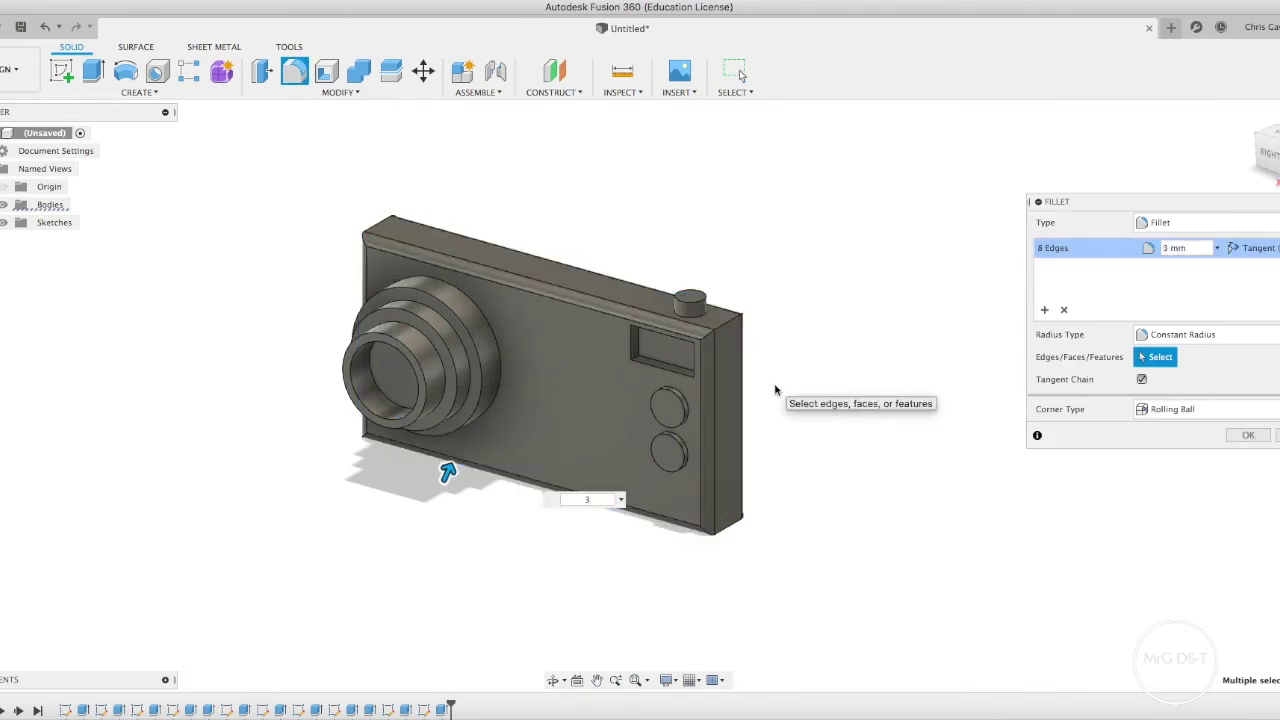
{"action": "key", "text": "Return"}
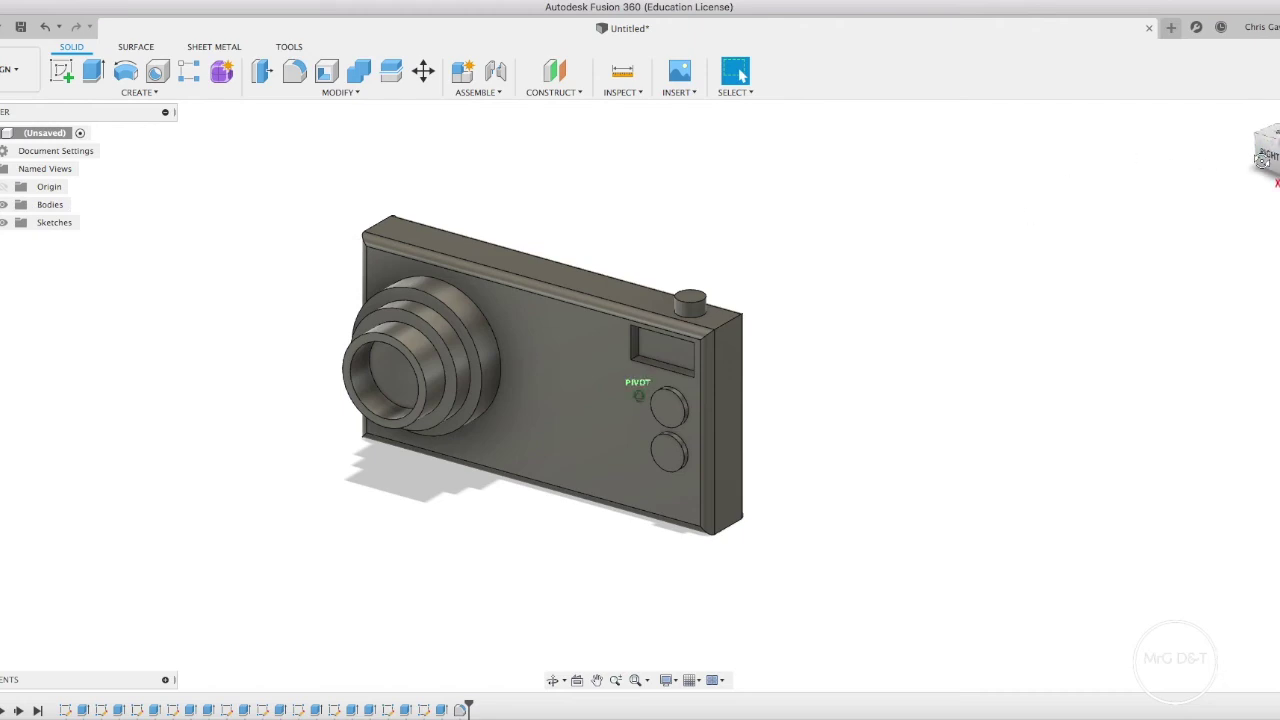
{"action": "mouse_move", "coordinate": [900, 400]}
{"action": "middle_mouse_down", "text": "shift"}
{"action": "mouse_move", "coordinate": [585, 400]}
{"action": "mouse_move", "coordinate": [591, 280]}
{"action": "middle_mouse_up", "text": "shift"}
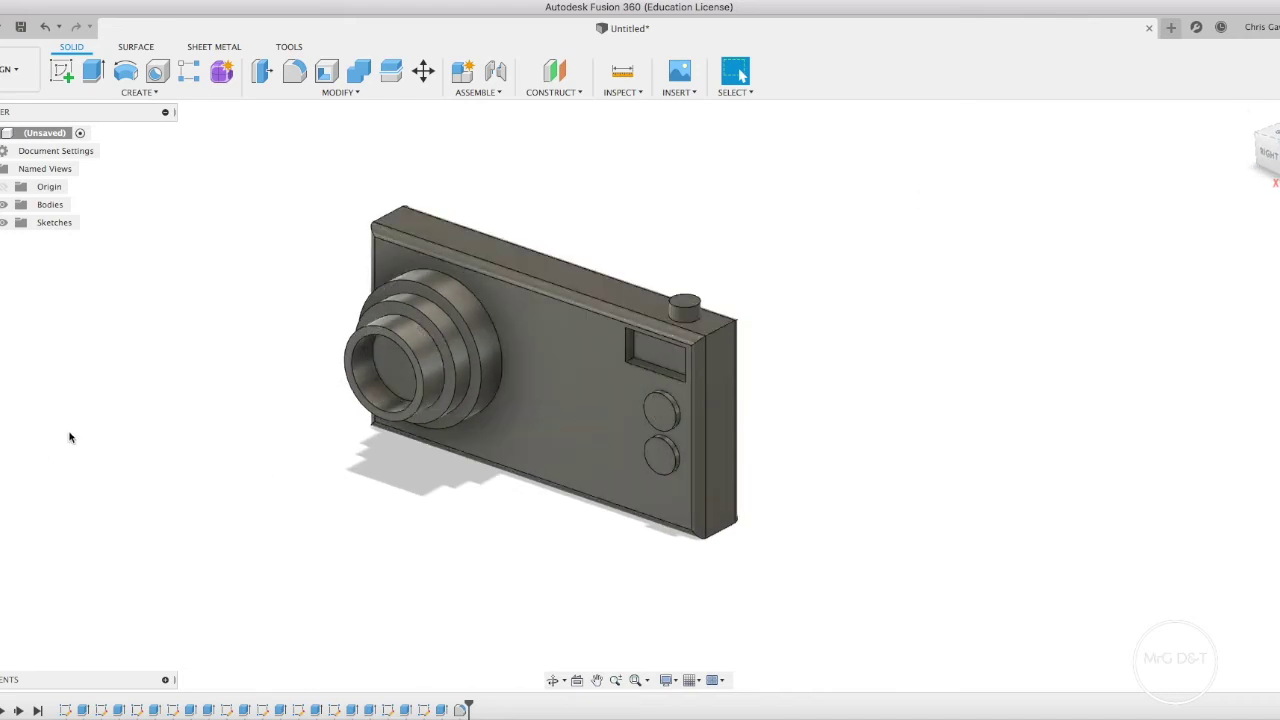
- Select four lens edges and start a fillet, then cancel it
{"action": "left_click", "coordinate": [404, 298]}
{"action": "left_click", "coordinate": [395, 325], "text": "shift"}
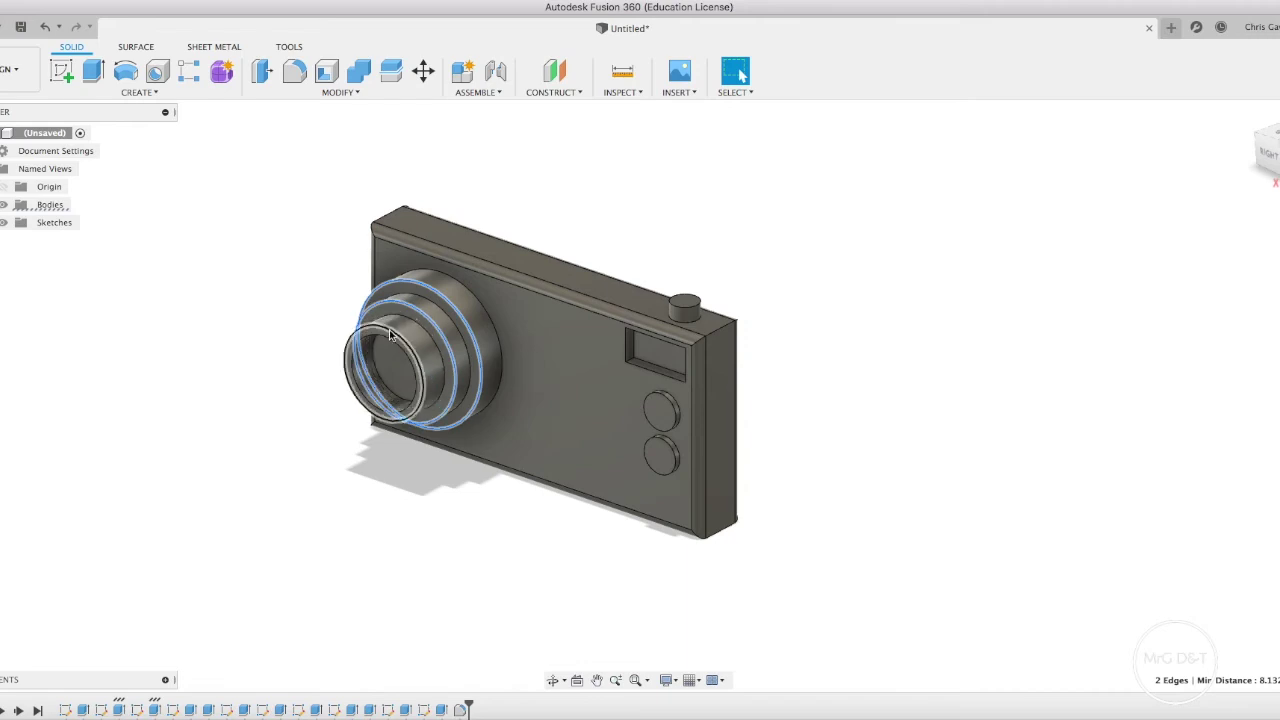
{"action": "left_click", "coordinate": [392, 335], "text": "shift"}
{"action": "left_click", "coordinate": [386, 342], "text": "shift"}
{"action": "left_click", "coordinate": [300, 92]}
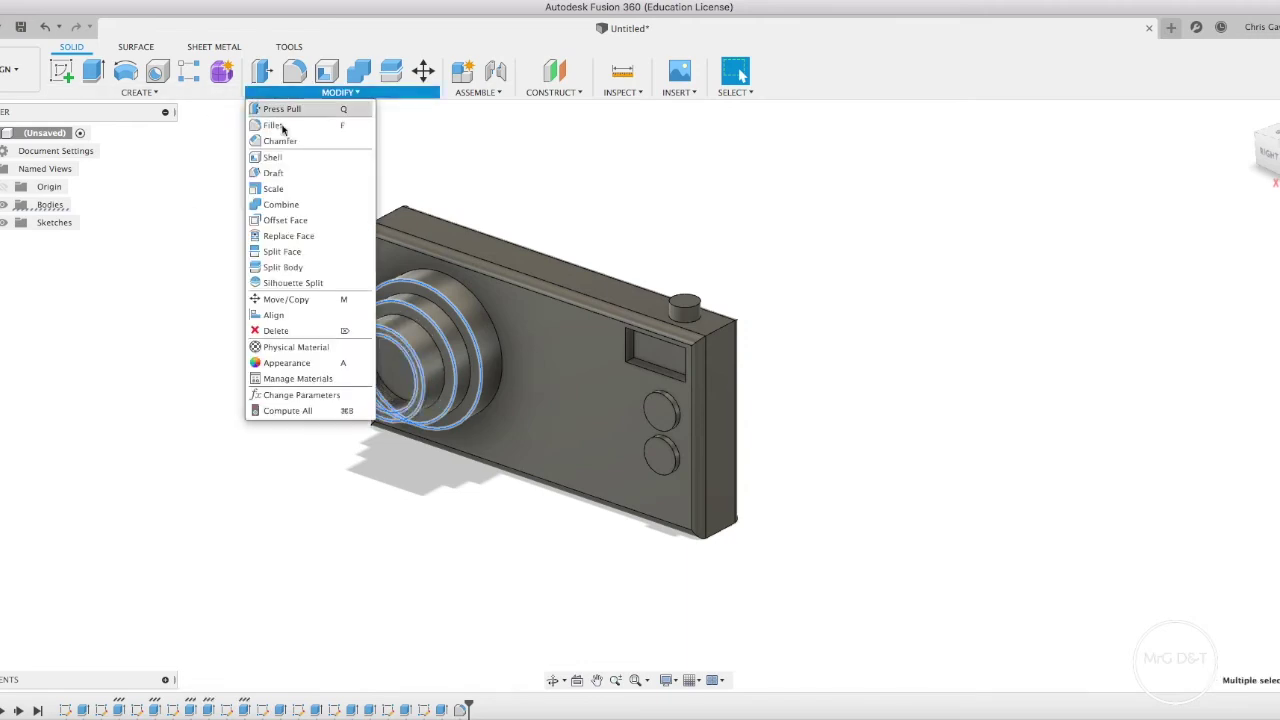
{"action": "left_click", "coordinate": [281, 137]}
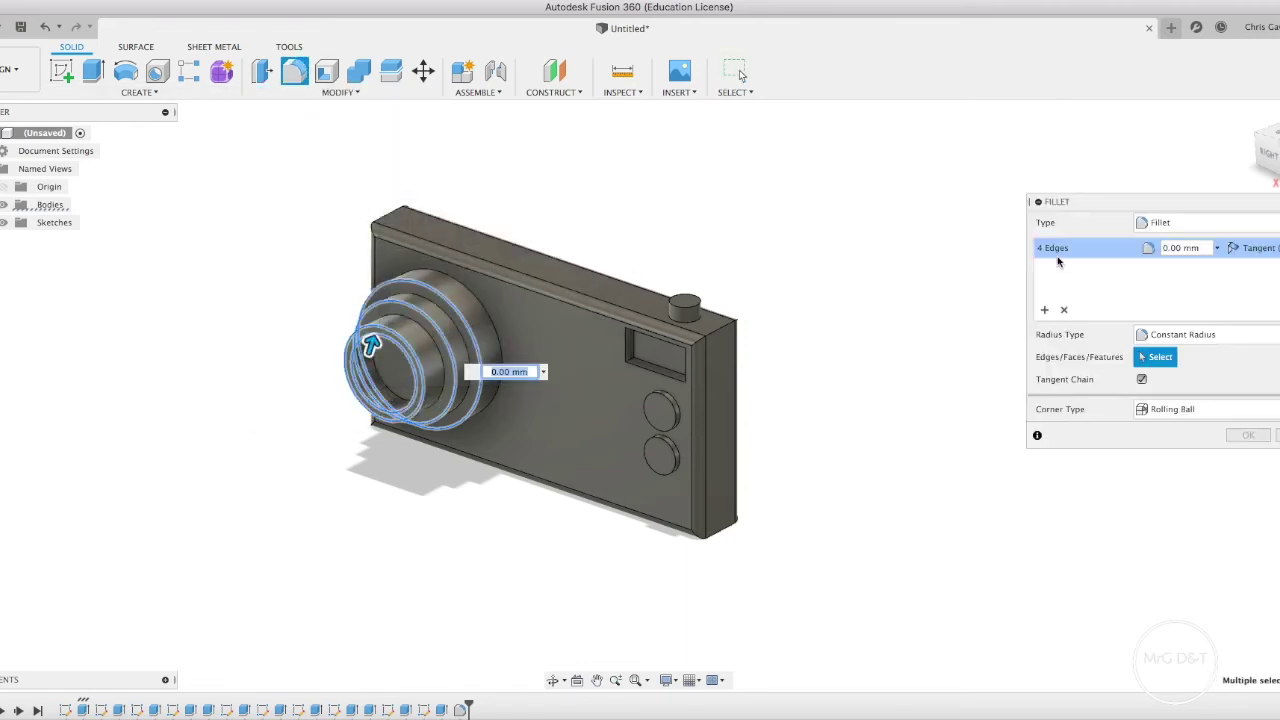
{"action": "left_click", "coordinate": [739, 70]}
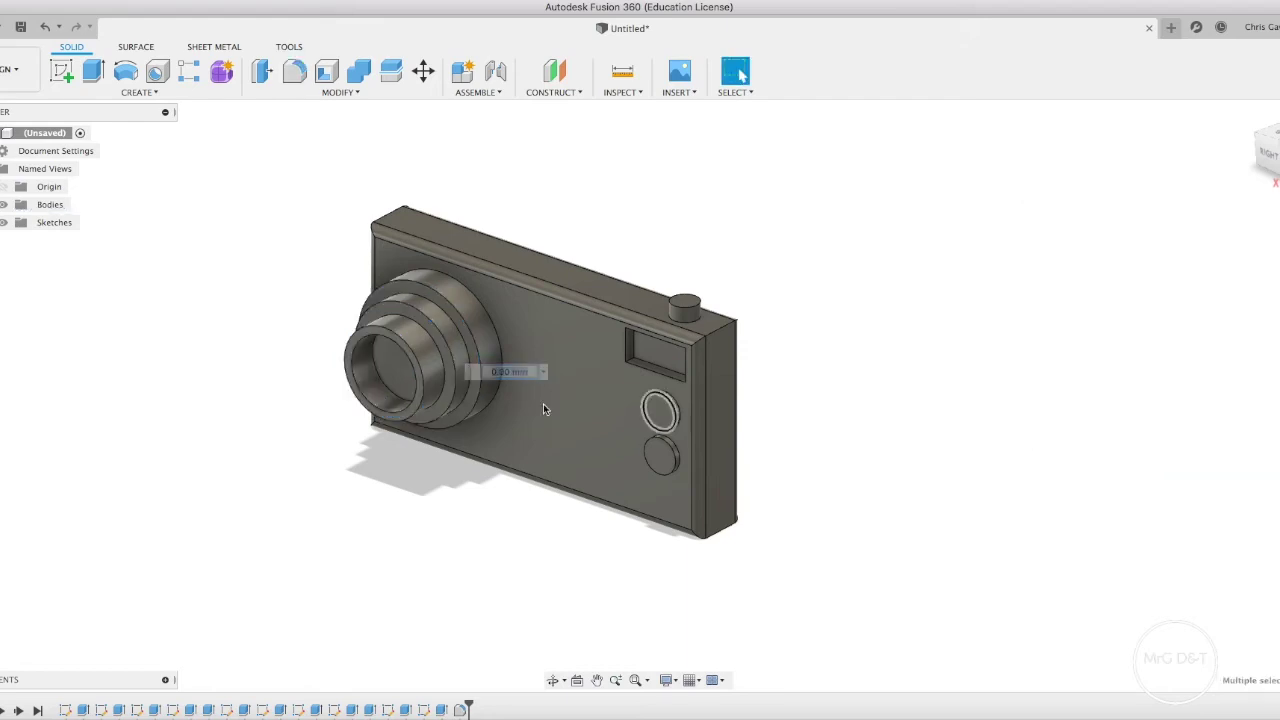
- Fillet the three lens ring edges with a 2 mm radius
{"action": "left_click", "coordinate": [418, 286]}
{"action": "left_click", "coordinate": [371, 337], "text": "shift"}
{"action": "left_click", "coordinate": [379, 334], "text": "shift"}
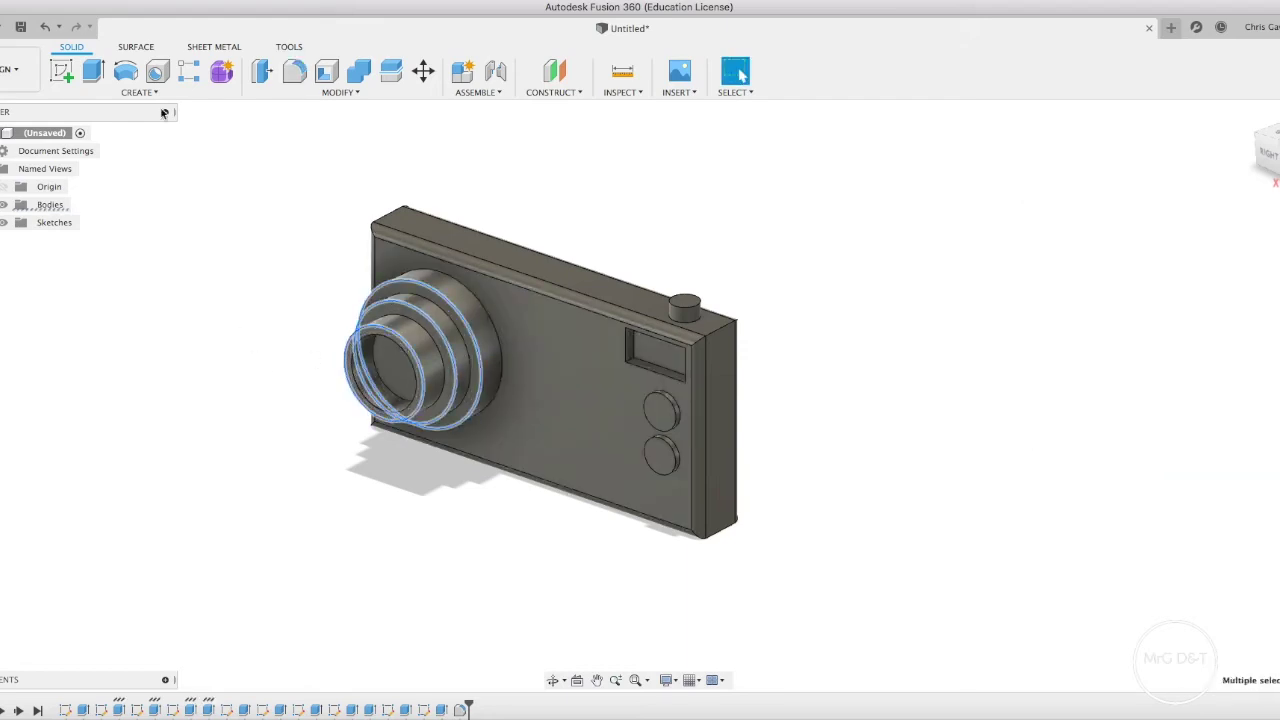
{"action": "left_click", "coordinate": [340, 92]}
{"action": "left_click", "coordinate": [295, 126]}
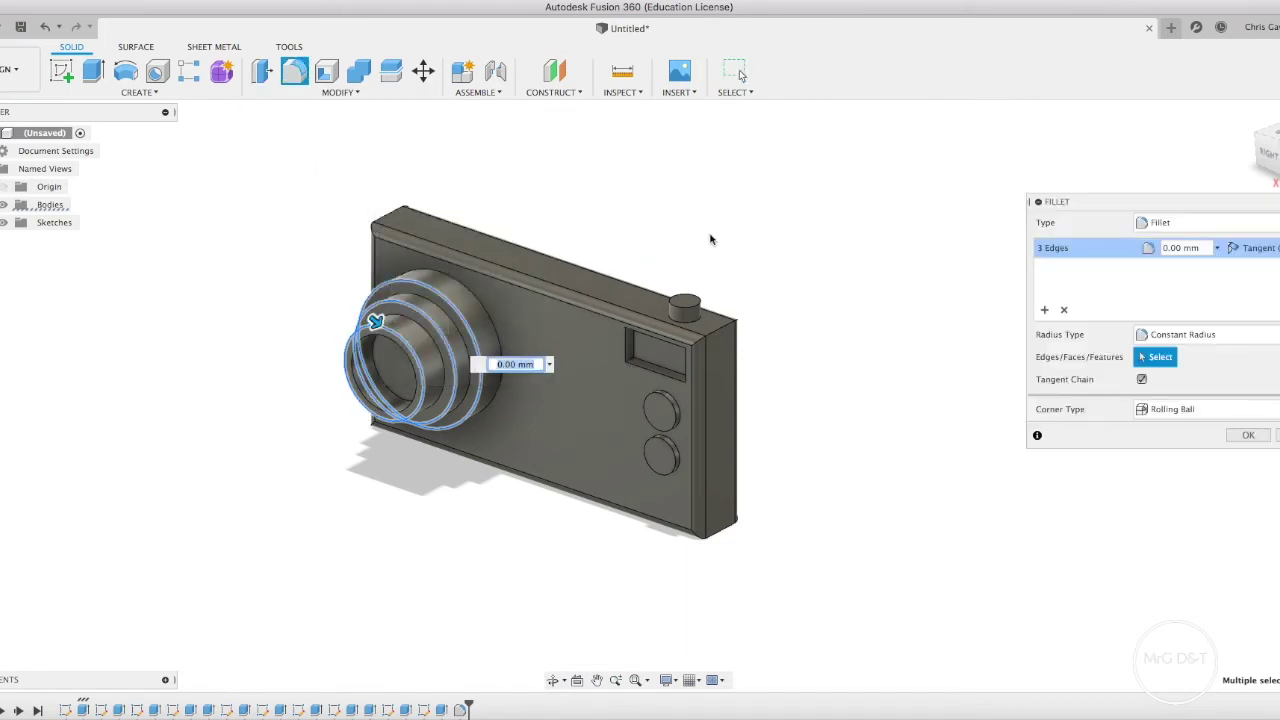
{"action": "type", "text": "2"}
{"action": "key", "text": "Return"}
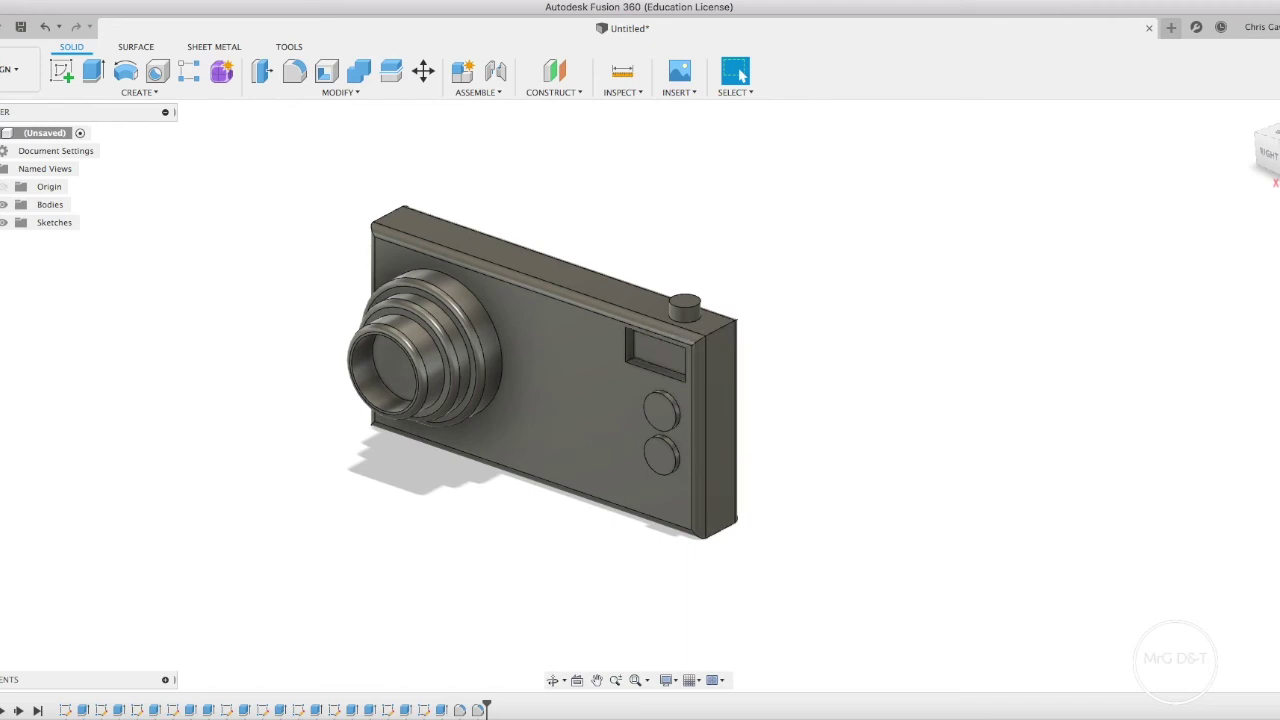
{"action": "middle_click_drag", "start_coordinate": [637, 383], "coordinate": [843, 297], "text": "shift"}
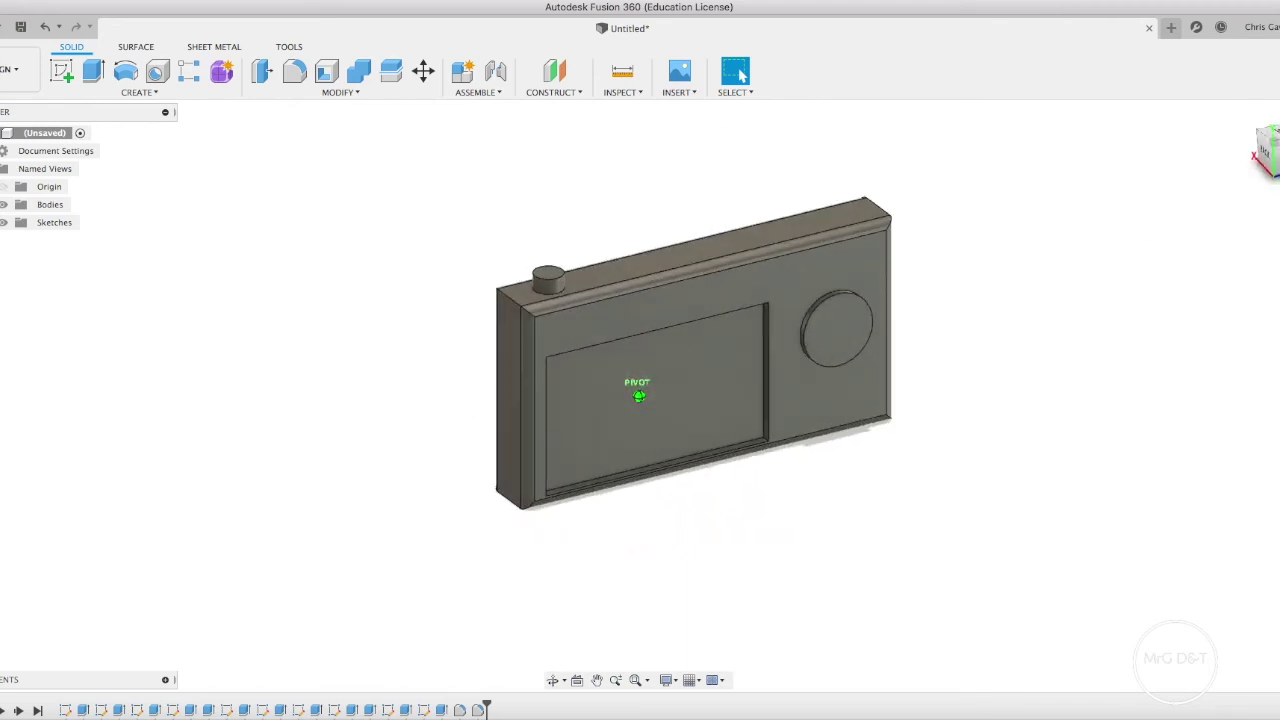
- Fillet the round back button's outer edge
{"action": "left_click", "coordinate": [839, 306]}
{"action": "left_click", "coordinate": [338, 92]}
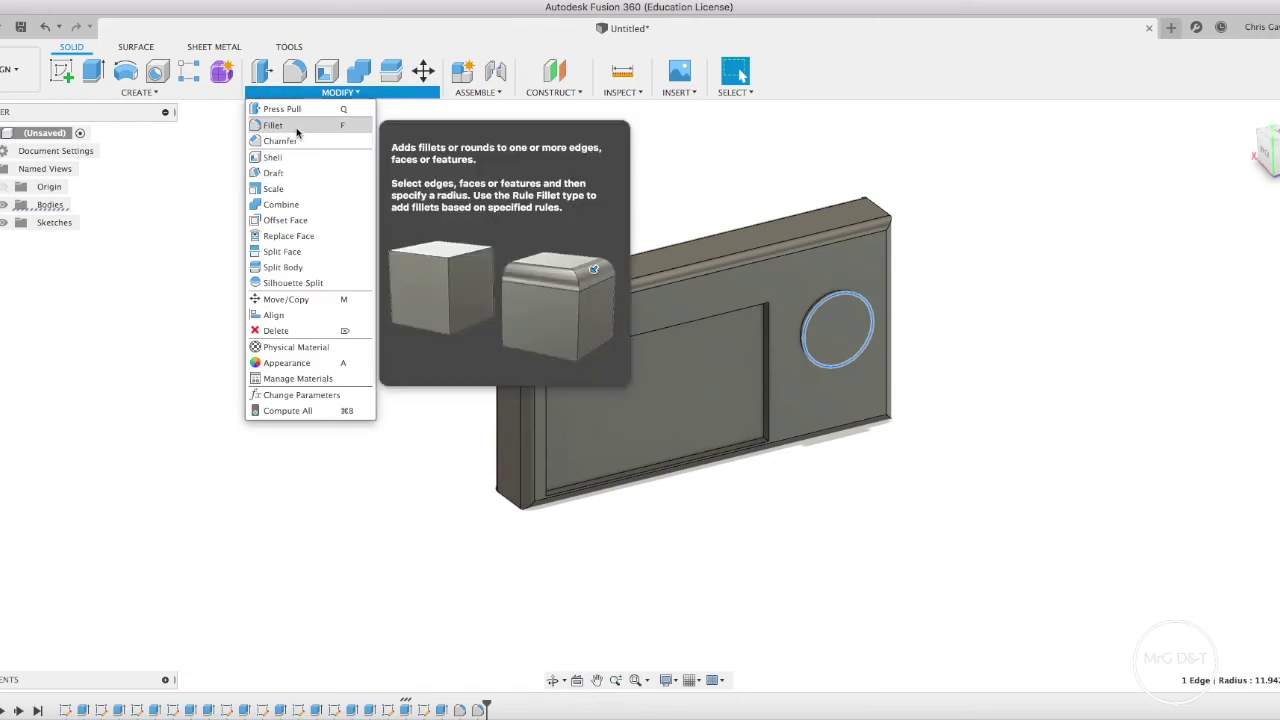
{"action": "left_click", "coordinate": [297, 129]}
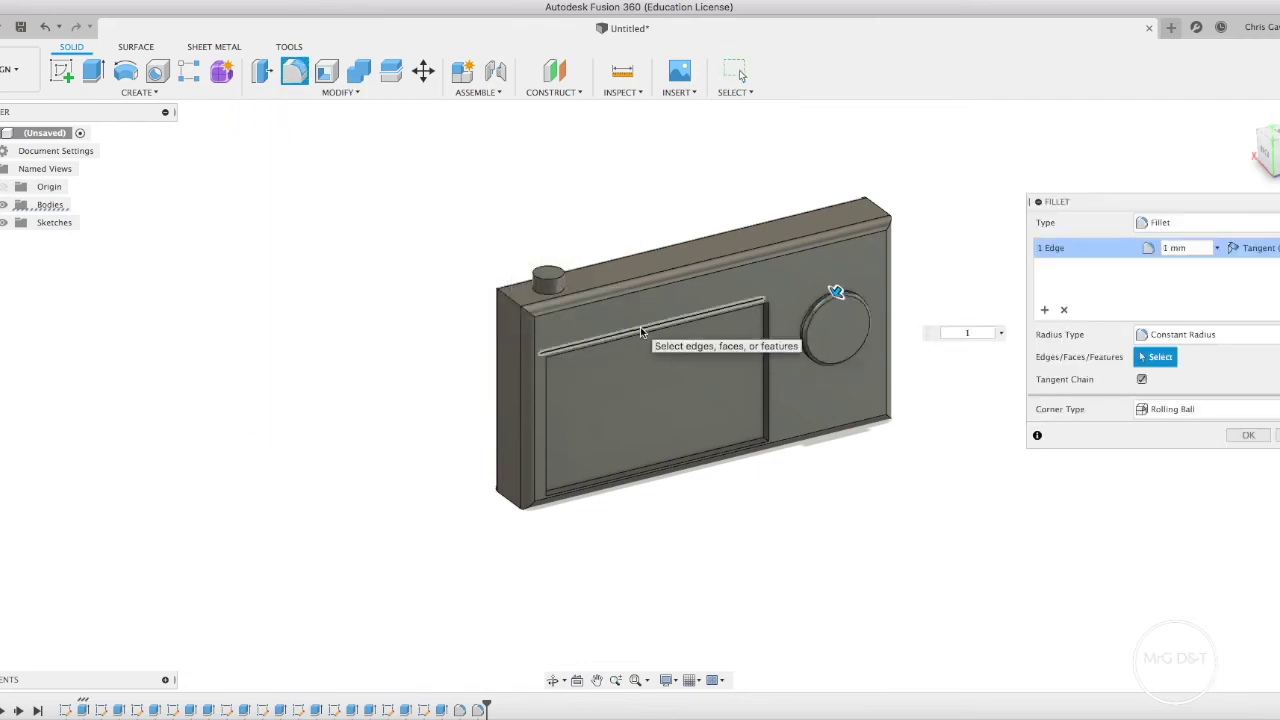
{"action": "key", "text": "Escape"}
- Fillet the four screen-recess edges at 1 mm
{"action": "left_click", "coordinate": [640, 332]}
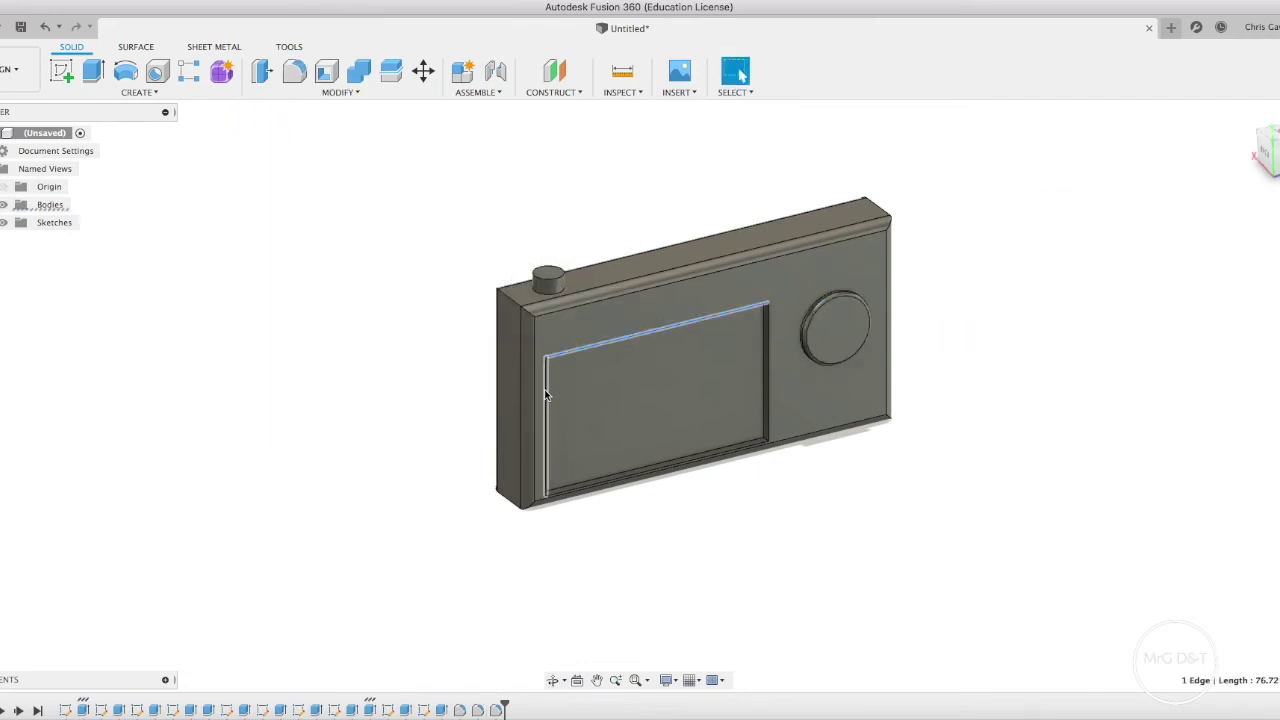
{"action": "left_click", "coordinate": [588, 485]}
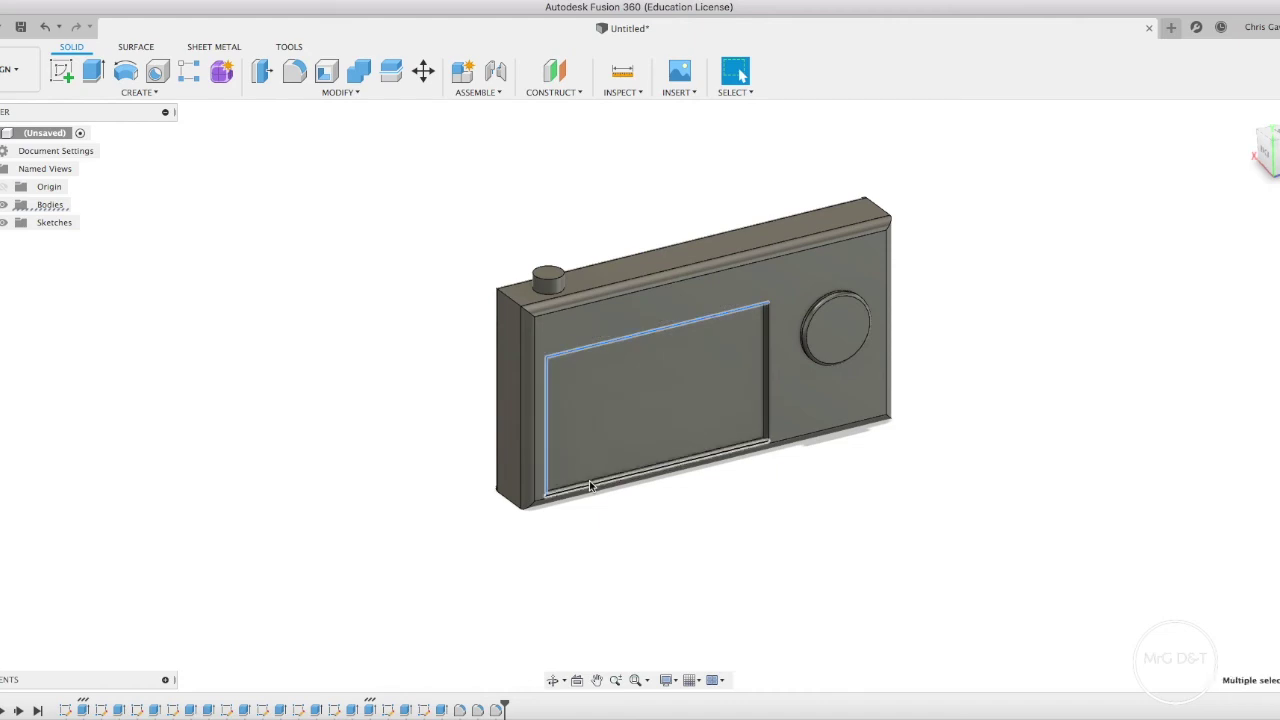
{"action": "left_click", "coordinate": [768, 401]}
{"action": "left_click", "coordinate": [338, 92]}
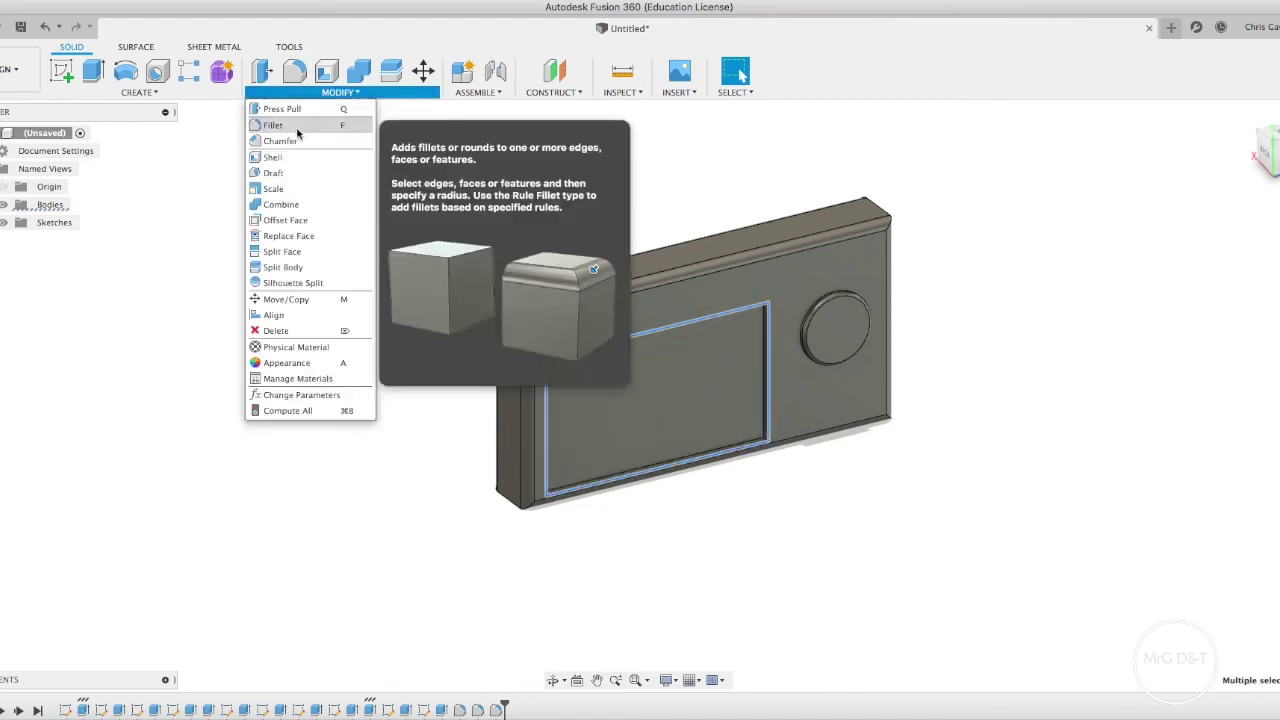
{"action": "left_click", "coordinate": [297, 130]}
{"action": "type", "text": "1"}
{"action": "key", "text": "Return"}
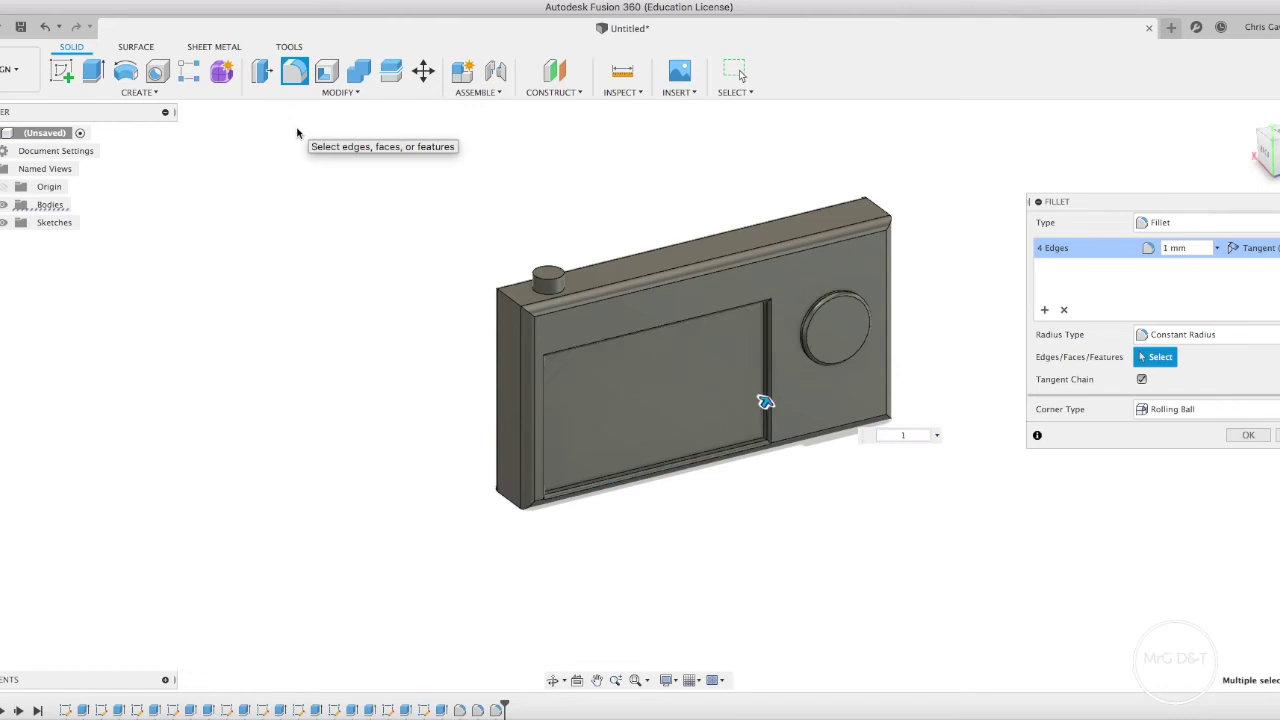
- Round the shutter button's top edge into a 6 mm dome
{"action": "left_click", "coordinate": [545, 283]}
{"action": "left_click", "coordinate": [338, 92]}
{"action": "left_click", "coordinate": [297, 128]}
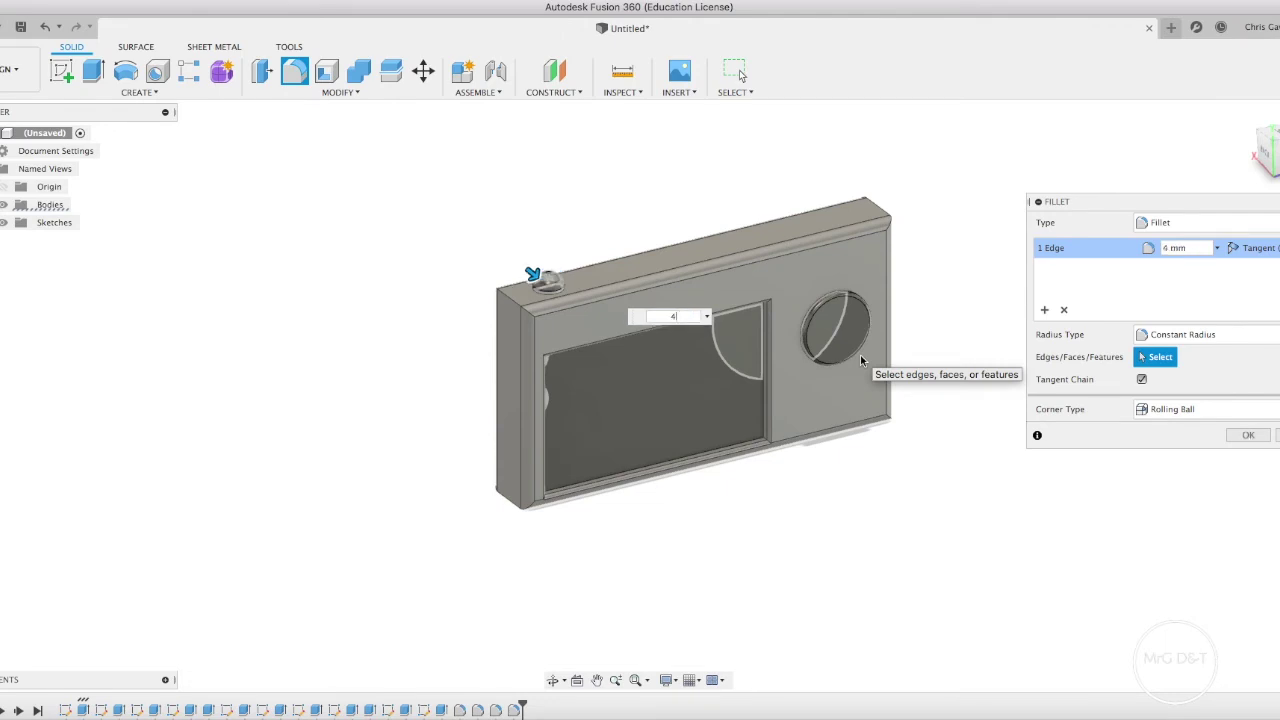
{"action": "key", "text": "Return"}
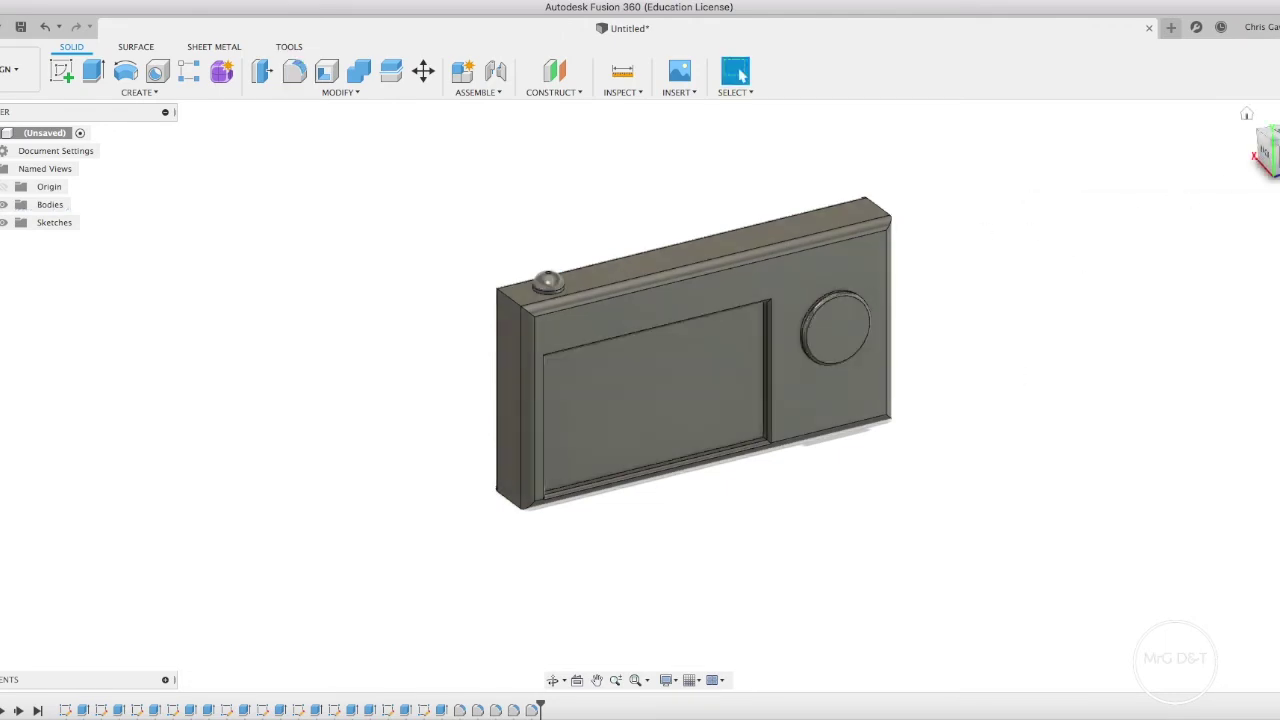
- Turn the camera to its front view and switch to the Render workspace
{"action": "mouse_move", "coordinate": [640, 391]}
{"action": "middle_mouse_down", "text": "shift"}
{"action": "mouse_move", "coordinate": [880, 396]}
{"action": "mouse_move", "coordinate": [782, 484]}
{"action": "middle_mouse_up", "text": "shift"}
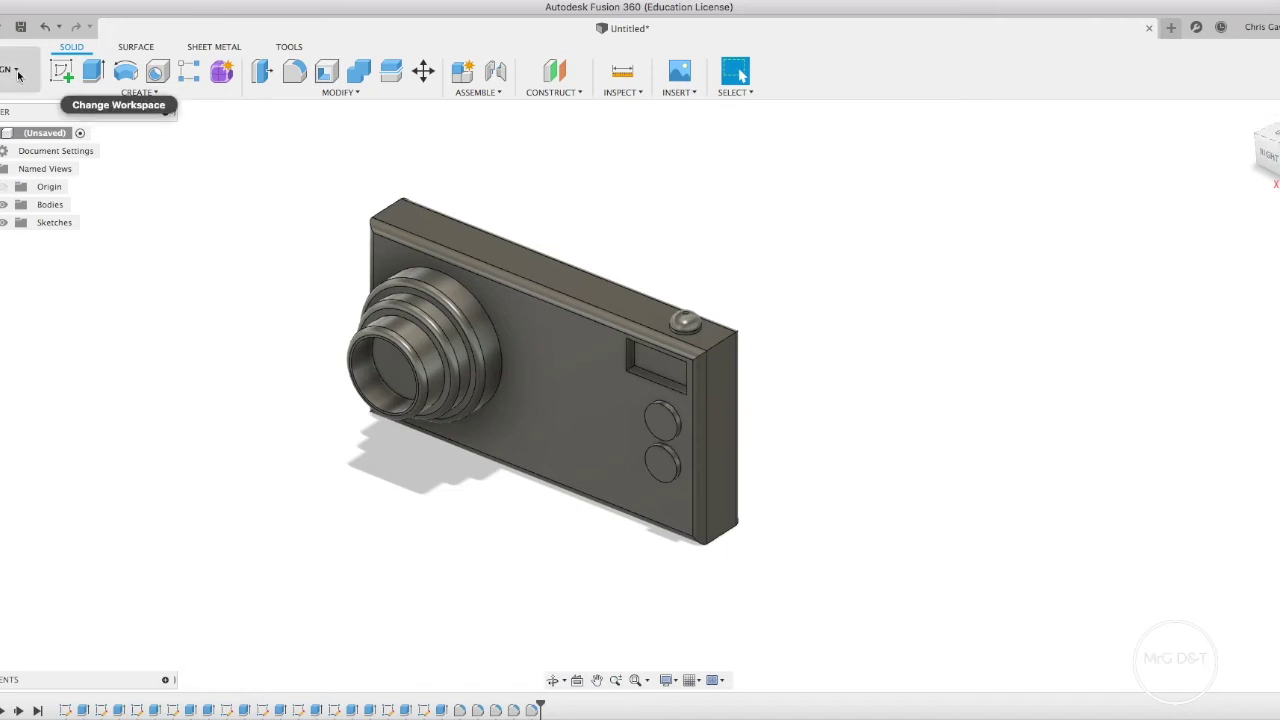
{"action": "left_click", "coordinate": [18, 75]}
{"action": "left_click", "coordinate": [5, 160]}
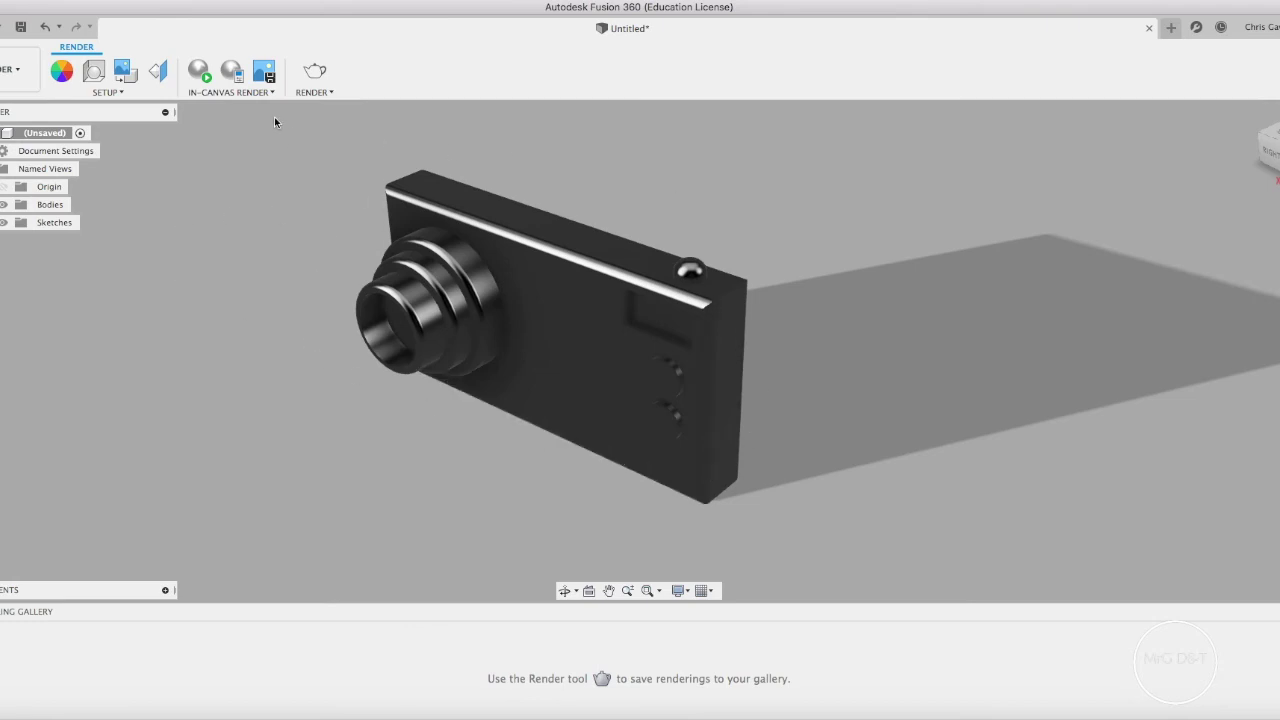
- Open the Appearance library and browse its material categories
{"action": "left_click", "coordinate": [71, 76]}
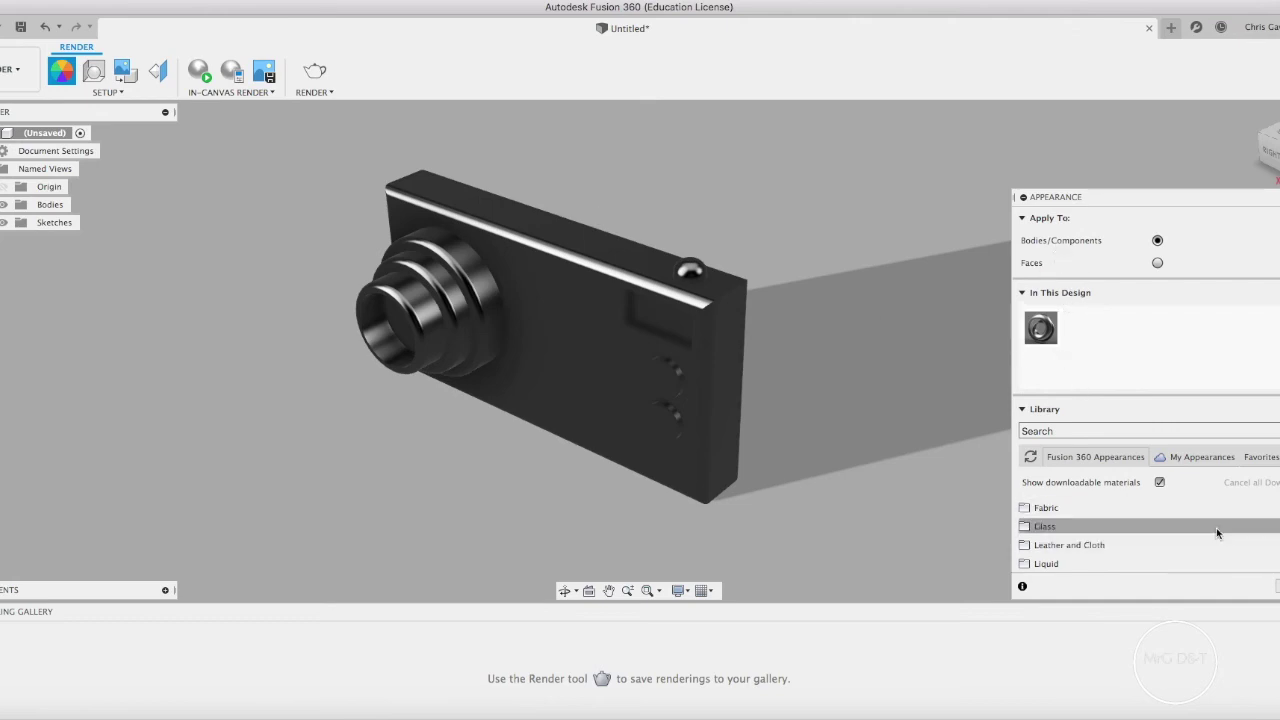
{"action": "scroll", "coordinate": [1216, 527], "scroll_direction": "down", "scroll_amount": 2}
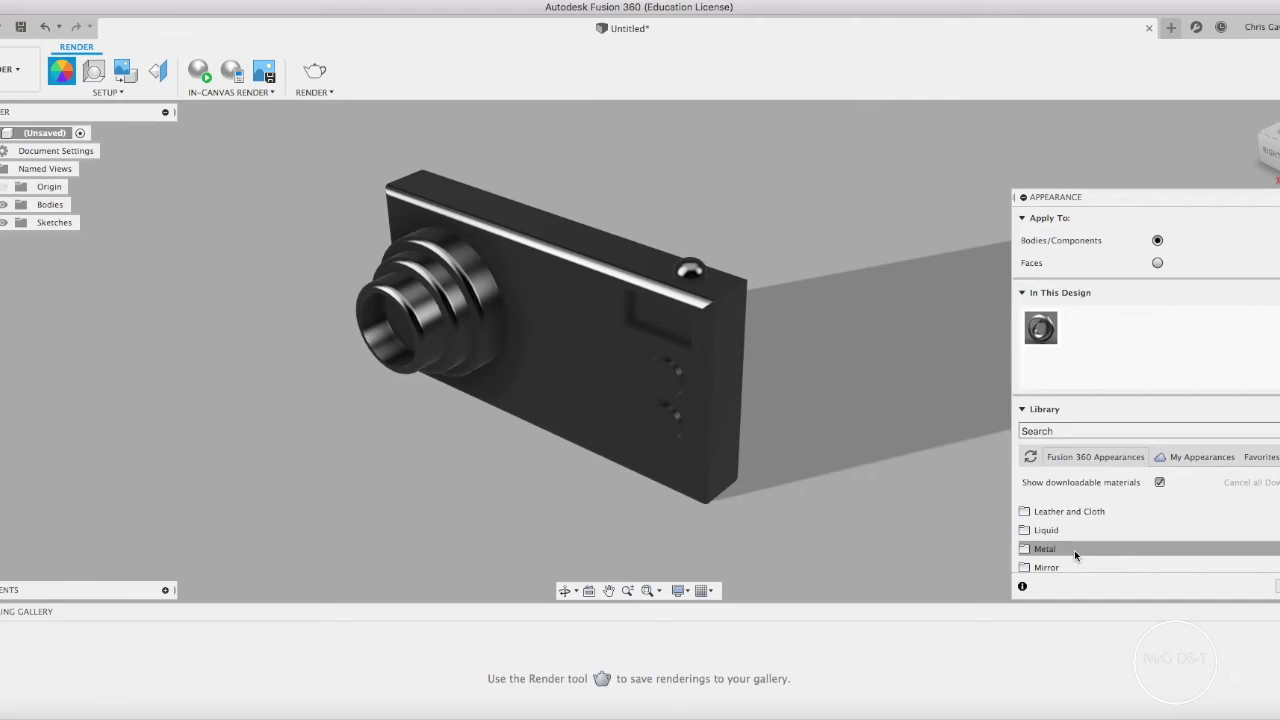
{"action": "scroll", "coordinate": [1074, 550], "scroll_direction": "up", "scroll_amount": 2}
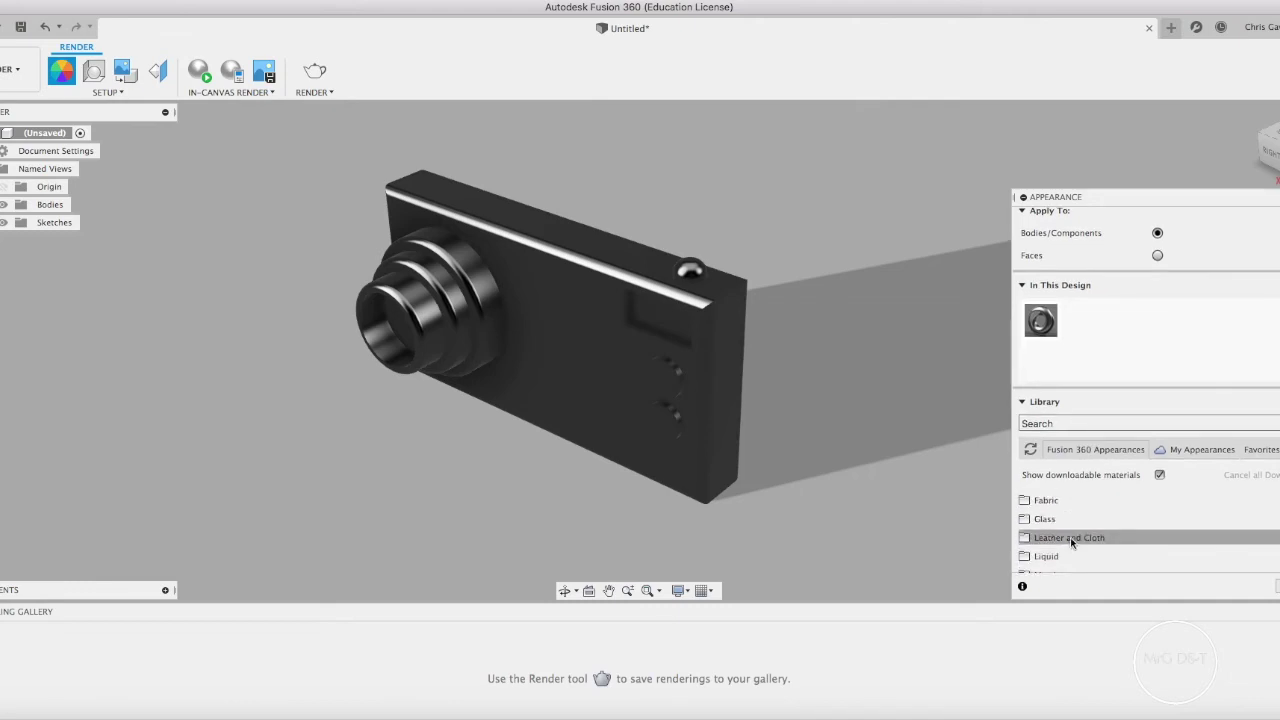
{"action": "scroll", "coordinate": [1077, 541], "scroll_direction": "down", "scroll_amount": 3}
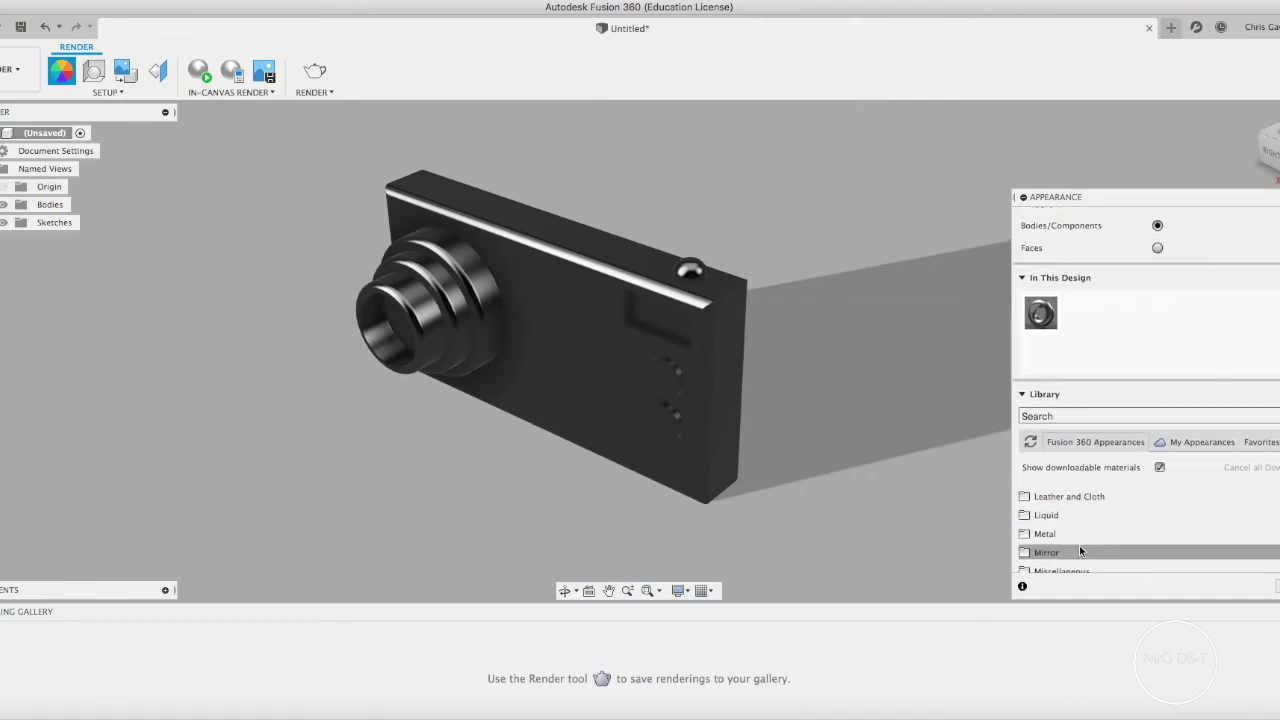
{"action": "scroll", "coordinate": [1080, 549], "scroll_direction": "down", "scroll_amount": 2}
{"action": "scroll", "coordinate": [1078, 552], "scroll_direction": "down", "scroll_amount": 1}
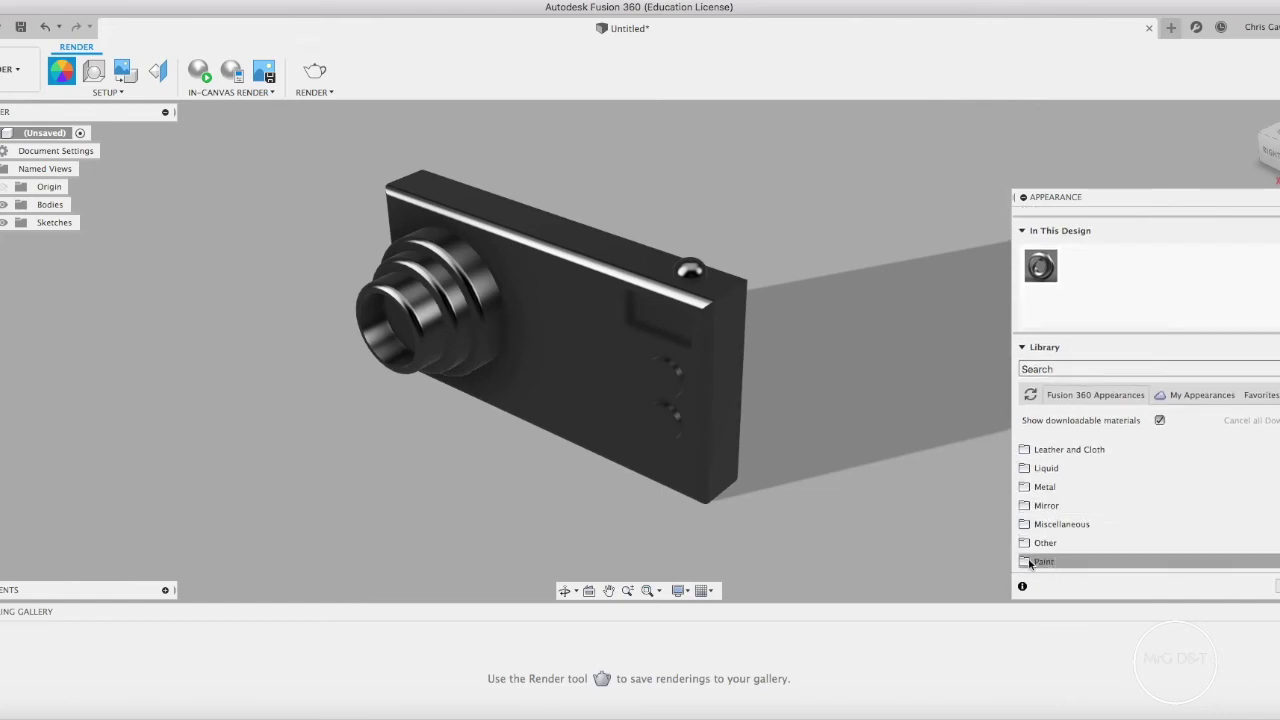
- Apply Paint - Enamel Glossy (Red) from Paint > Glossy to the whole camera body
{"action": "left_click", "coordinate": [1058, 565]}
{"action": "scroll", "coordinate": [1062, 556], "scroll_direction": "down", "scroll_amount": 5}
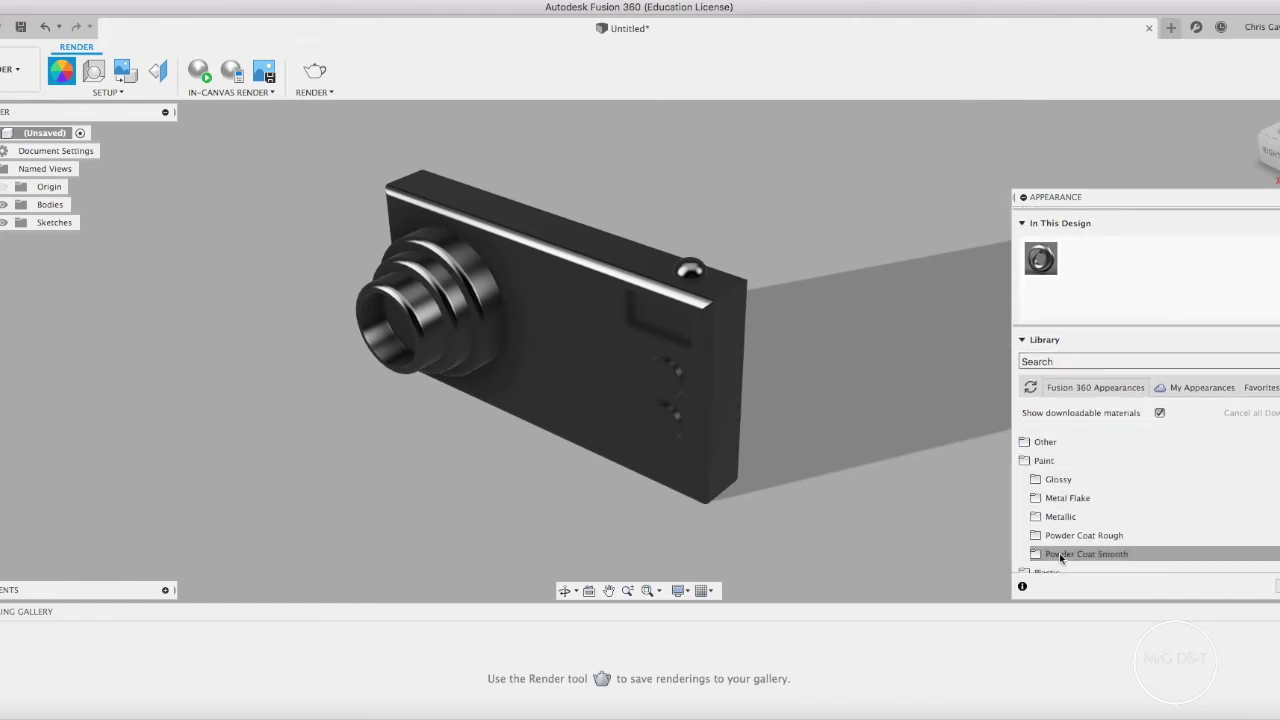
{"action": "left_click", "coordinate": [1083, 482]}
{"action": "scroll", "coordinate": [1094, 515], "scroll_direction": "down", "scroll_amount": 3}
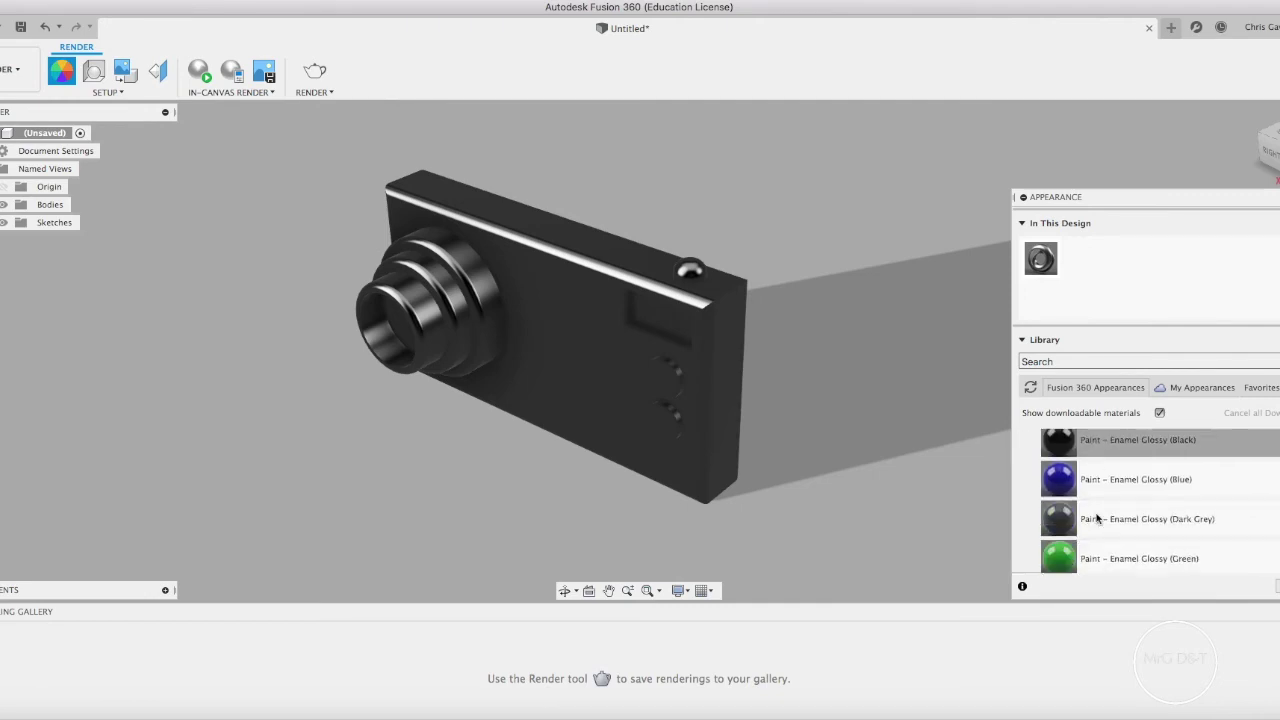
{"action": "scroll", "coordinate": [1096, 517], "scroll_direction": "up", "scroll_amount": 2}
{"action": "scroll", "coordinate": [1096, 517], "scroll_direction": "down", "scroll_amount": 3}
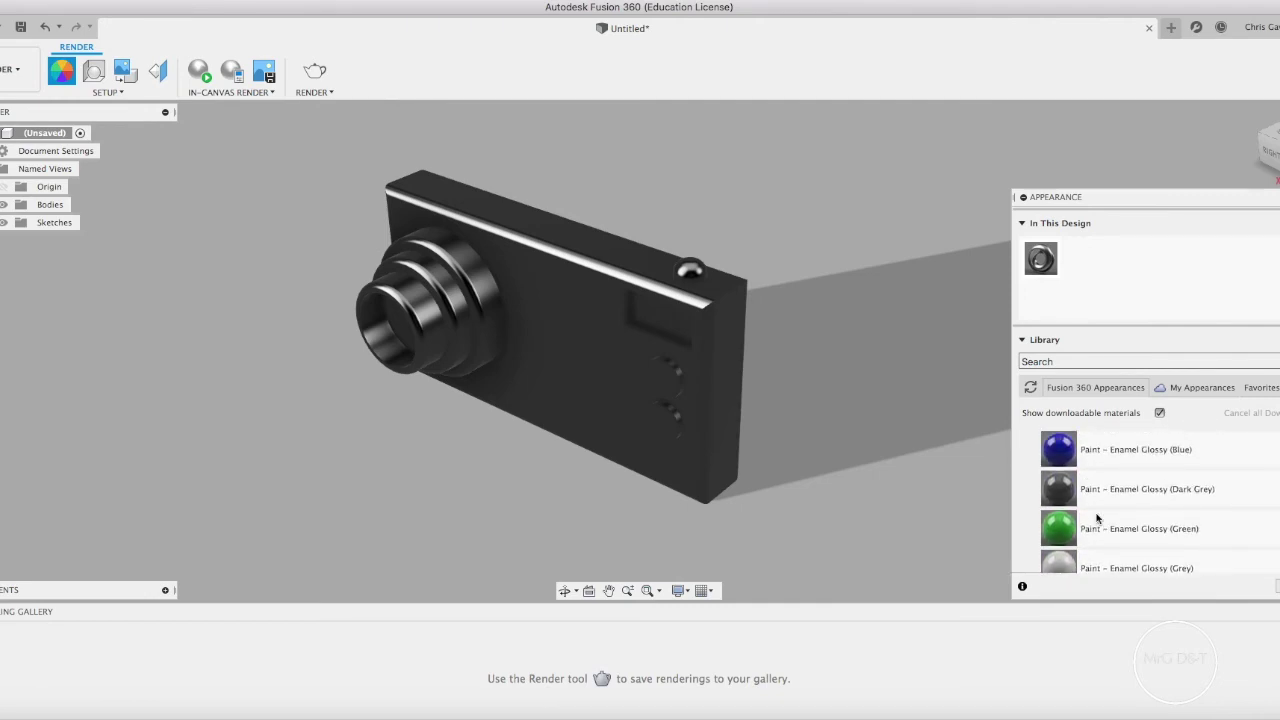
{"action": "left_click_drag", "start_coordinate": [1088, 556], "coordinate": [557, 298]}
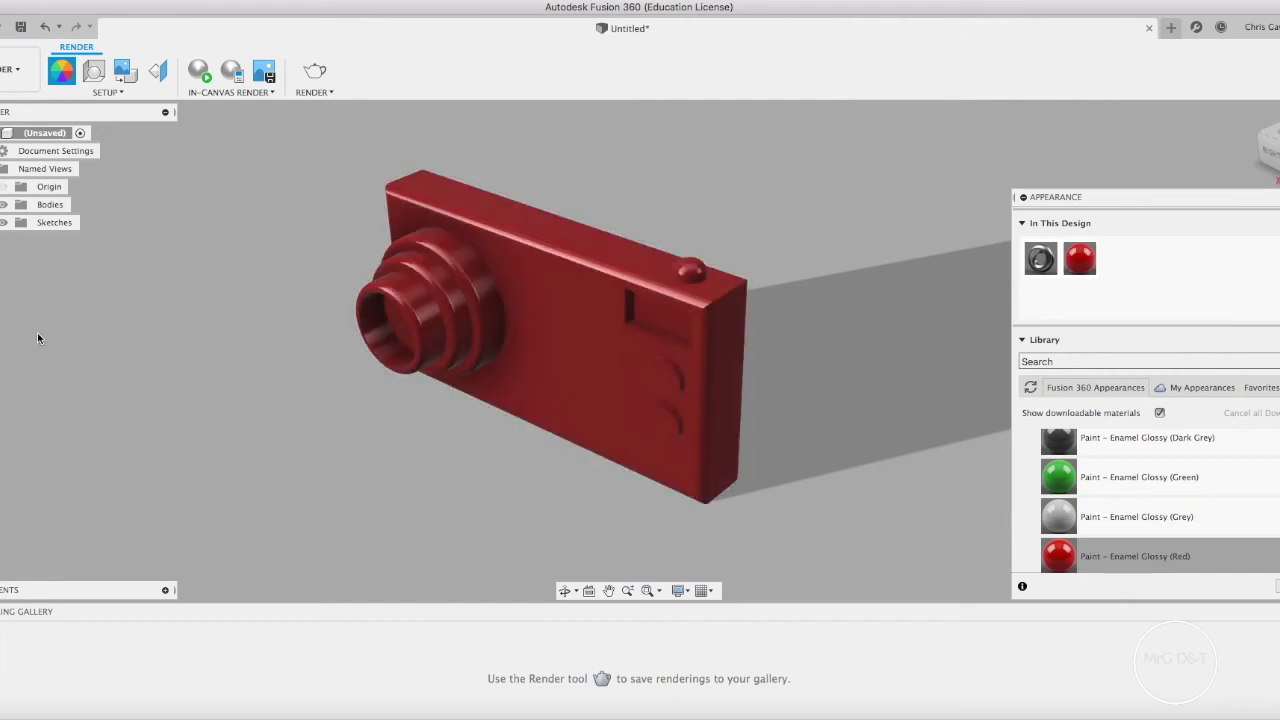
{"action": "left_click", "coordinate": [1048, 262]}
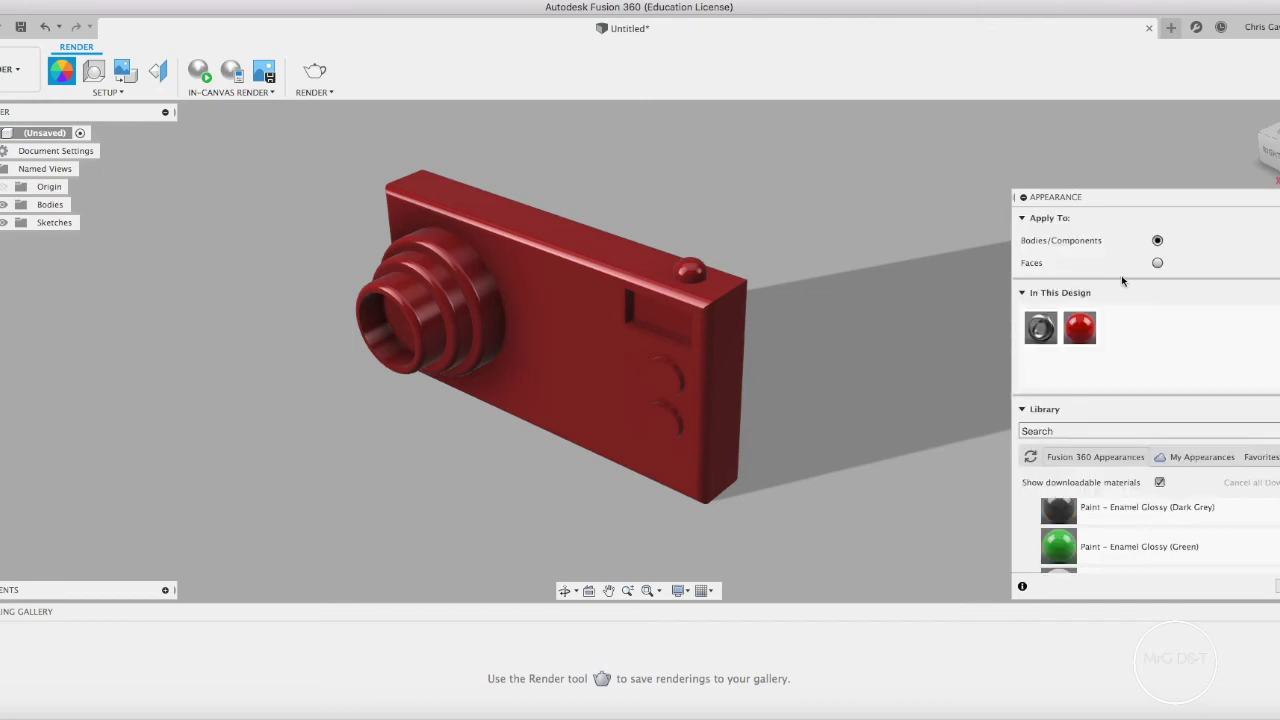
- Apply Steel - Satin to the camera's top, side, lens rings and viewfinder
{"action": "left_click_drag", "start_coordinate": [1040, 327], "coordinate": [563, 243]}
{"action": "left_click_drag", "start_coordinate": [1040, 327], "coordinate": [444, 275]}
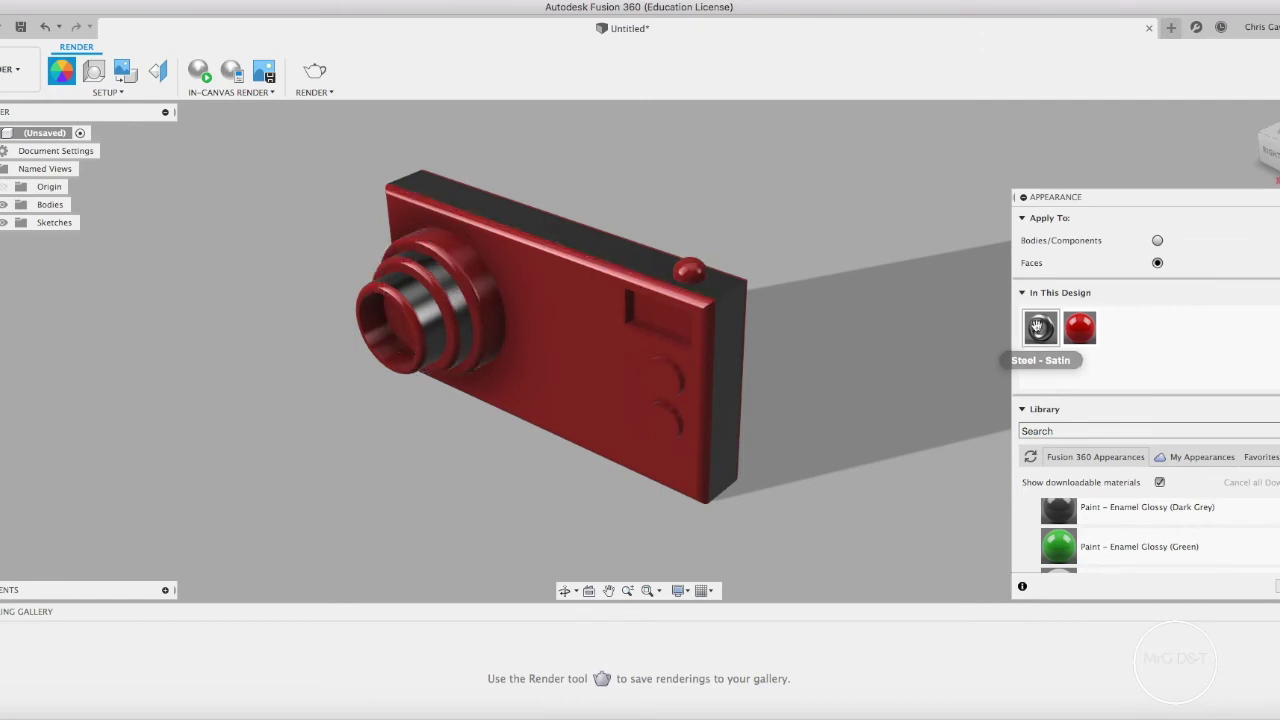
{"action": "left_click_drag", "start_coordinate": [1037, 327], "coordinate": [541, 298]}
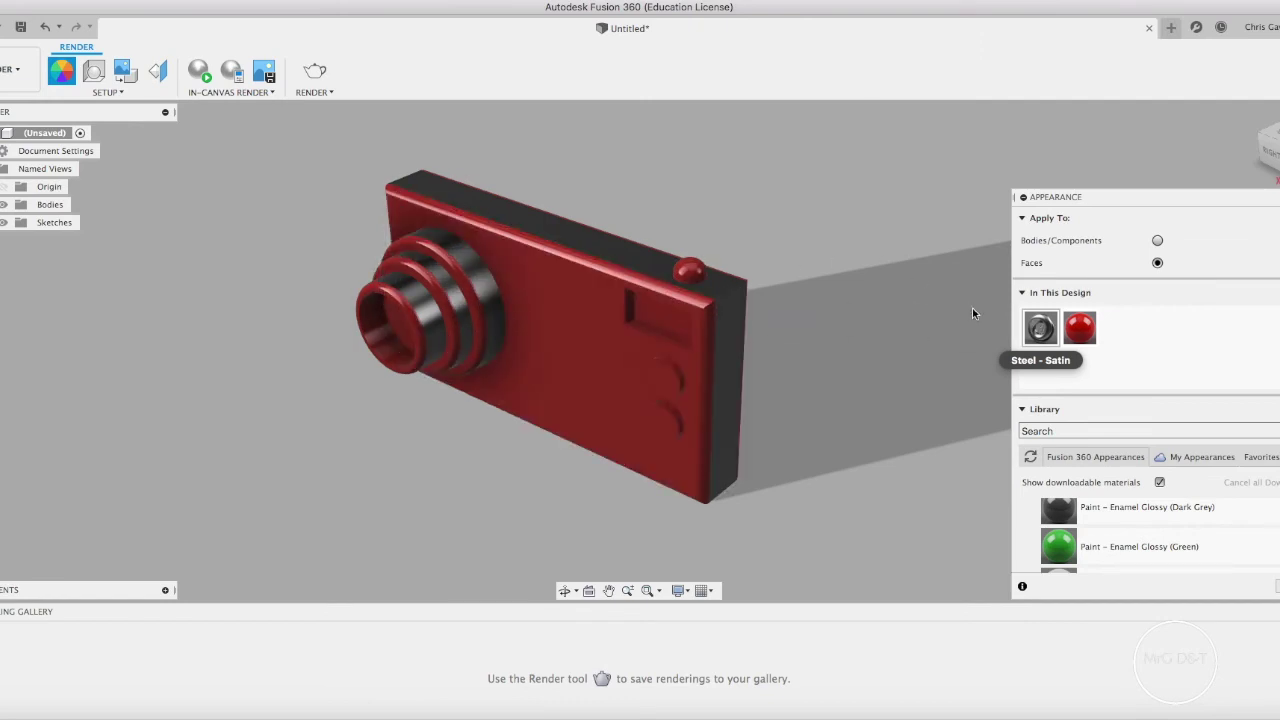
{"action": "left_click_drag", "start_coordinate": [1040, 328], "coordinate": [400, 327]}
{"action": "left_click_drag", "start_coordinate": [1050, 330], "coordinate": [686, 337]}
- Paint the round back button dark grey and the screen face light grey
{"action": "middle_click_drag", "start_coordinate": [634, 337], "coordinate": [960, 345], "text": "shift"}
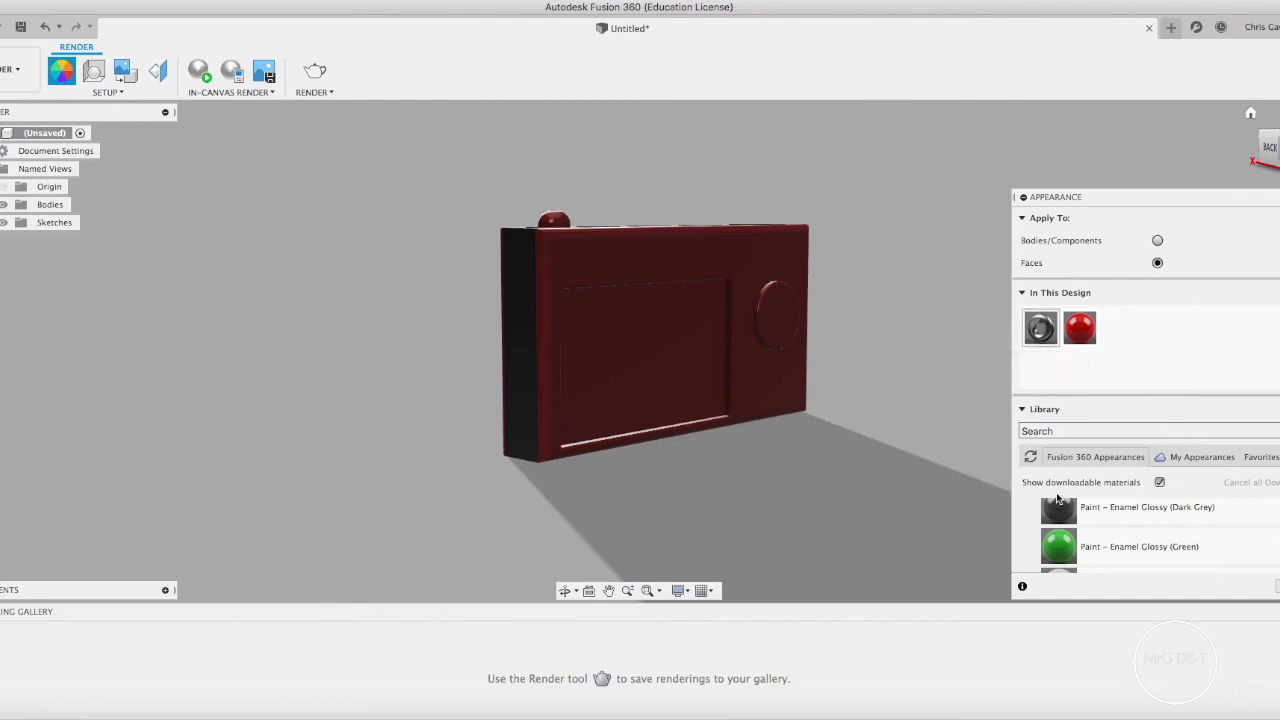
{"action": "left_click_drag", "start_coordinate": [1058, 506], "coordinate": [776, 340]}
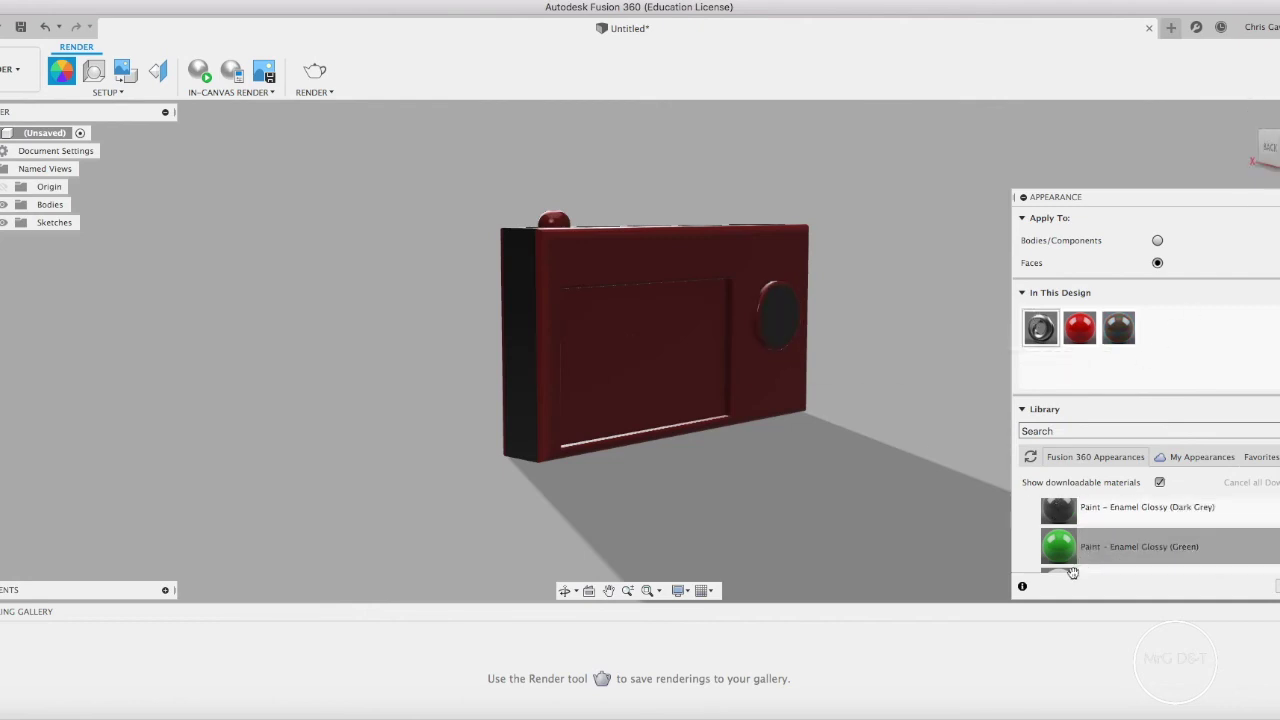
{"action": "left_click_drag", "start_coordinate": [1072, 572], "coordinate": [634, 349]}
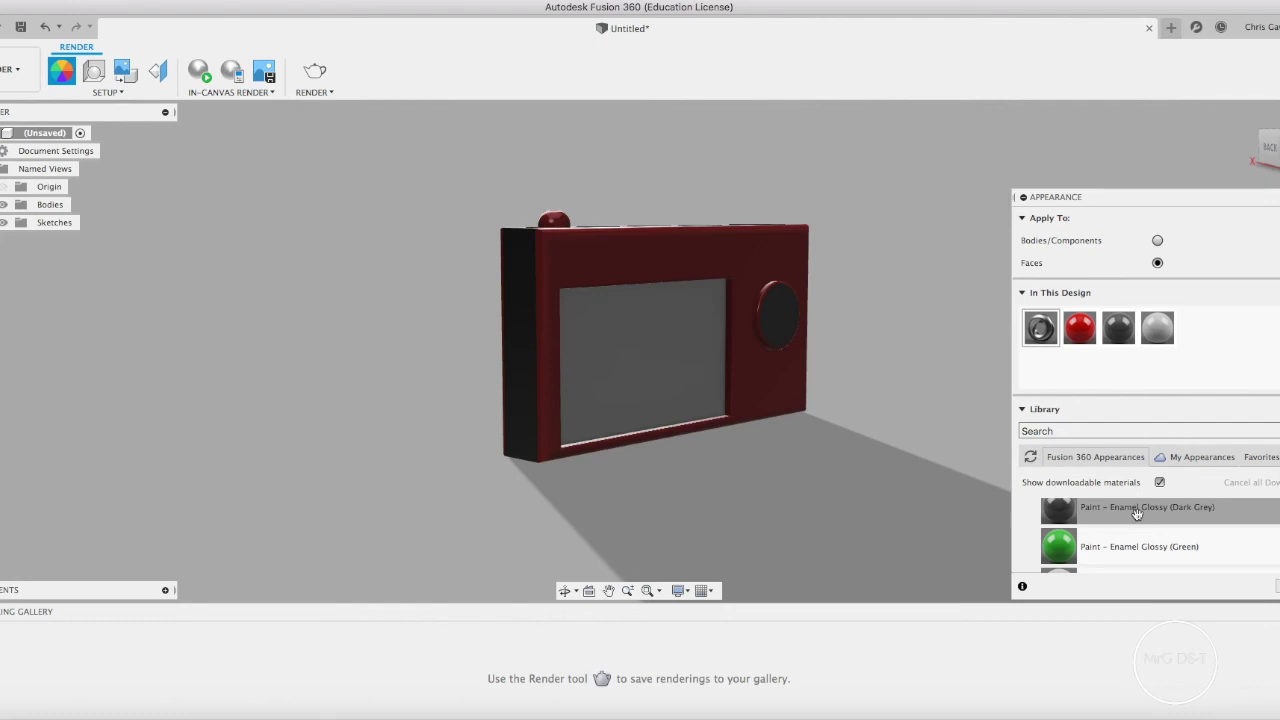
{"action": "middle_click_drag", "start_coordinate": [638, 350], "coordinate": [800, 355], "text": "shift"}
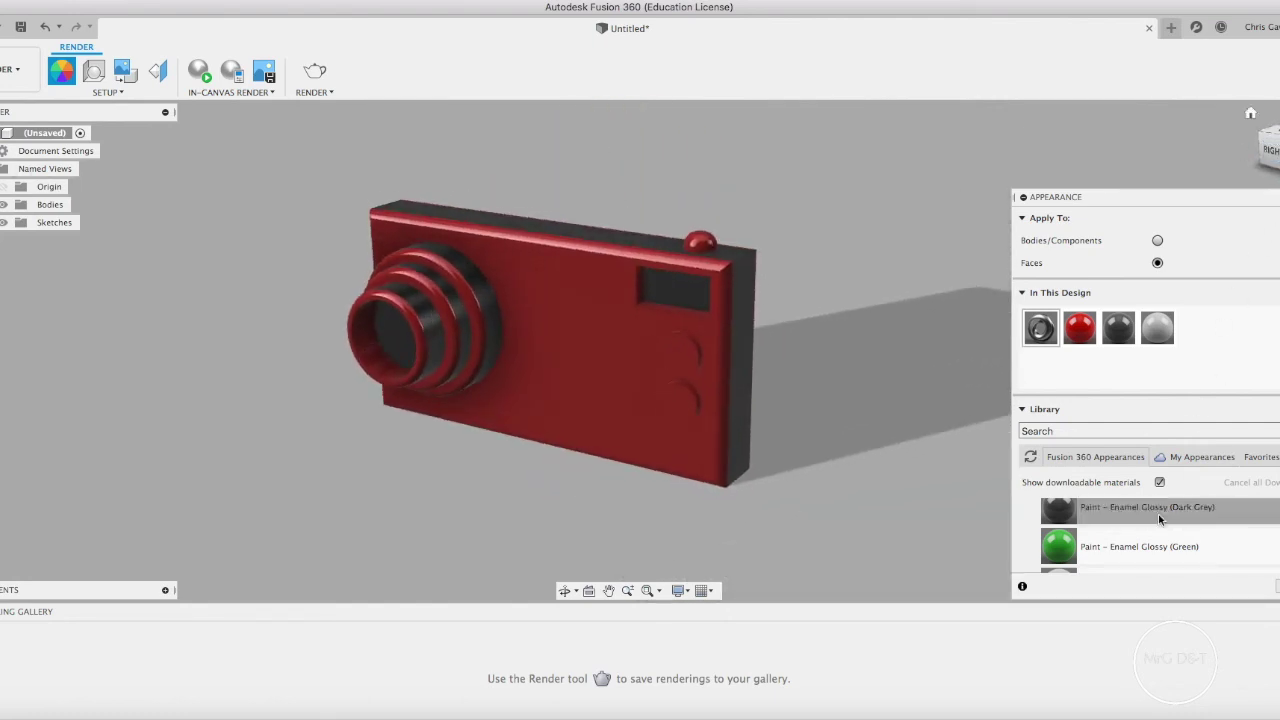
- Paint the viewfinder grey and try white paint on the upper and lower front buttons
{"action": "mouse_move", "coordinate": [1066, 569]}
{"action": "left_mouse_down"}
{"action": "mouse_move", "coordinate": [889, 488]}
{"action": "mouse_move", "coordinate": [675, 290]}
{"action": "left_mouse_up"}
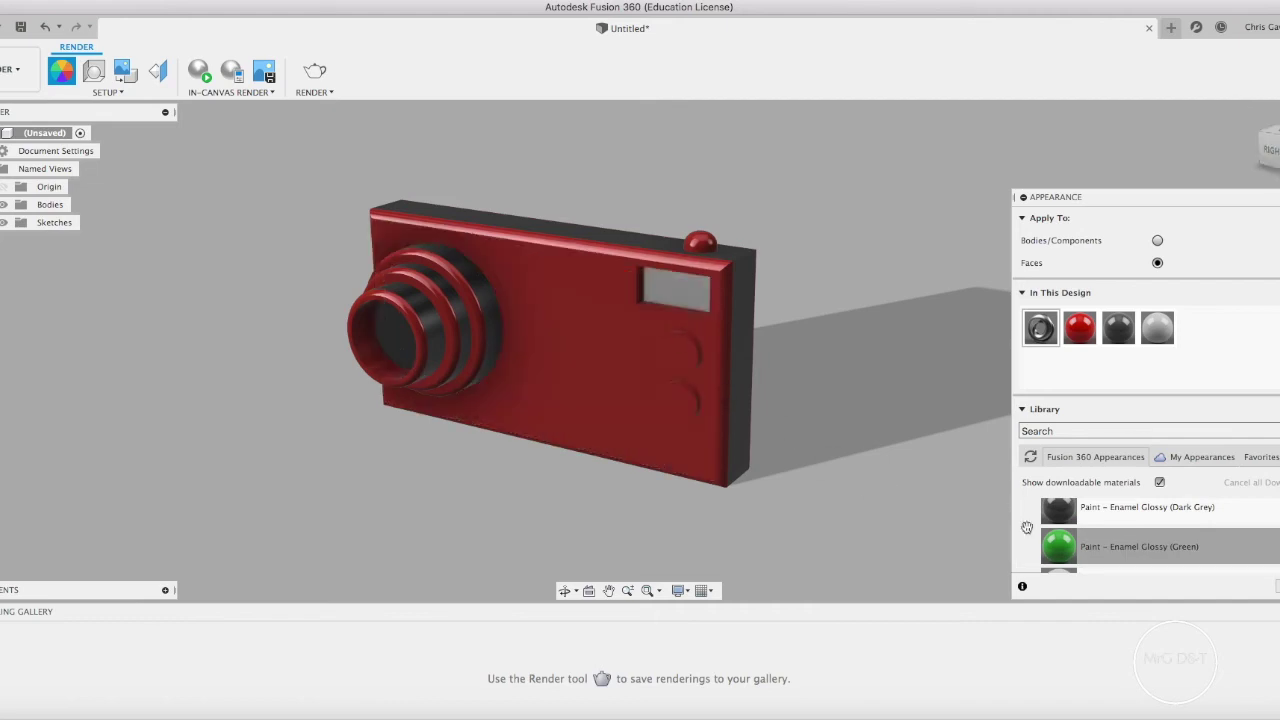
{"action": "scroll", "coordinate": [1068, 540], "scroll_direction": "down", "scroll_amount": 5}
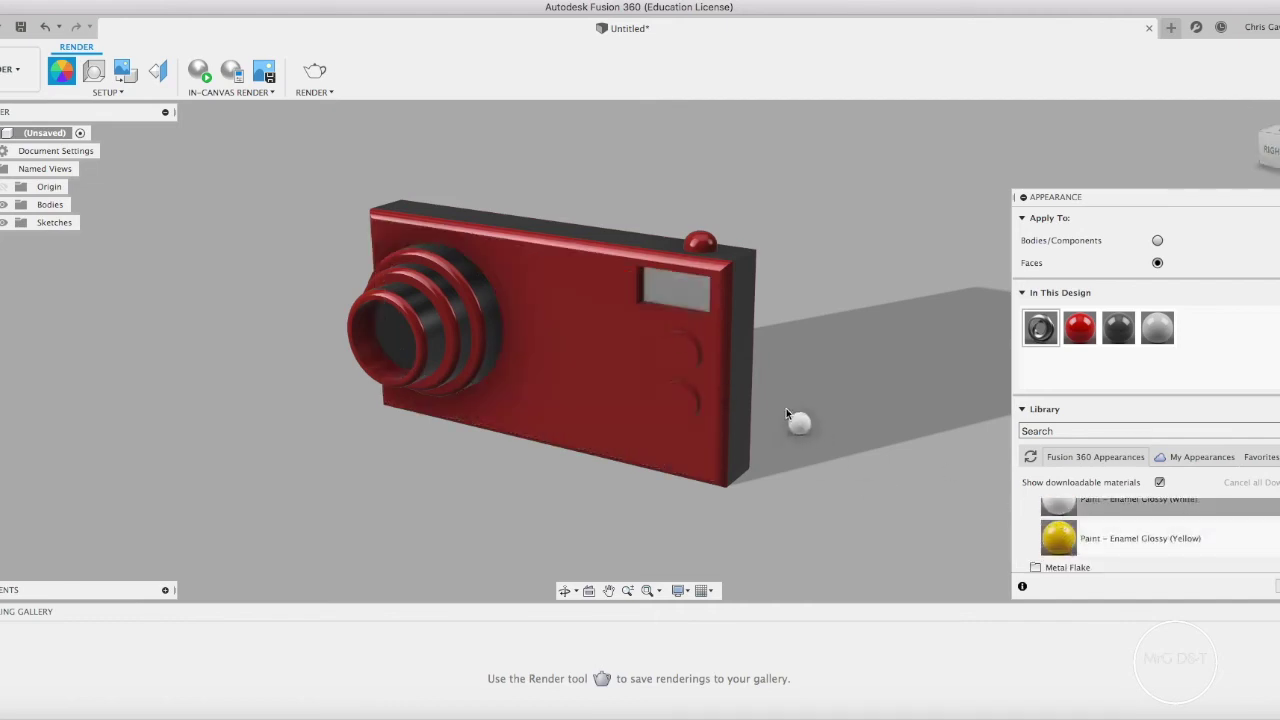
{"action": "left_click_drag", "start_coordinate": [786, 413], "coordinate": [680, 353]}
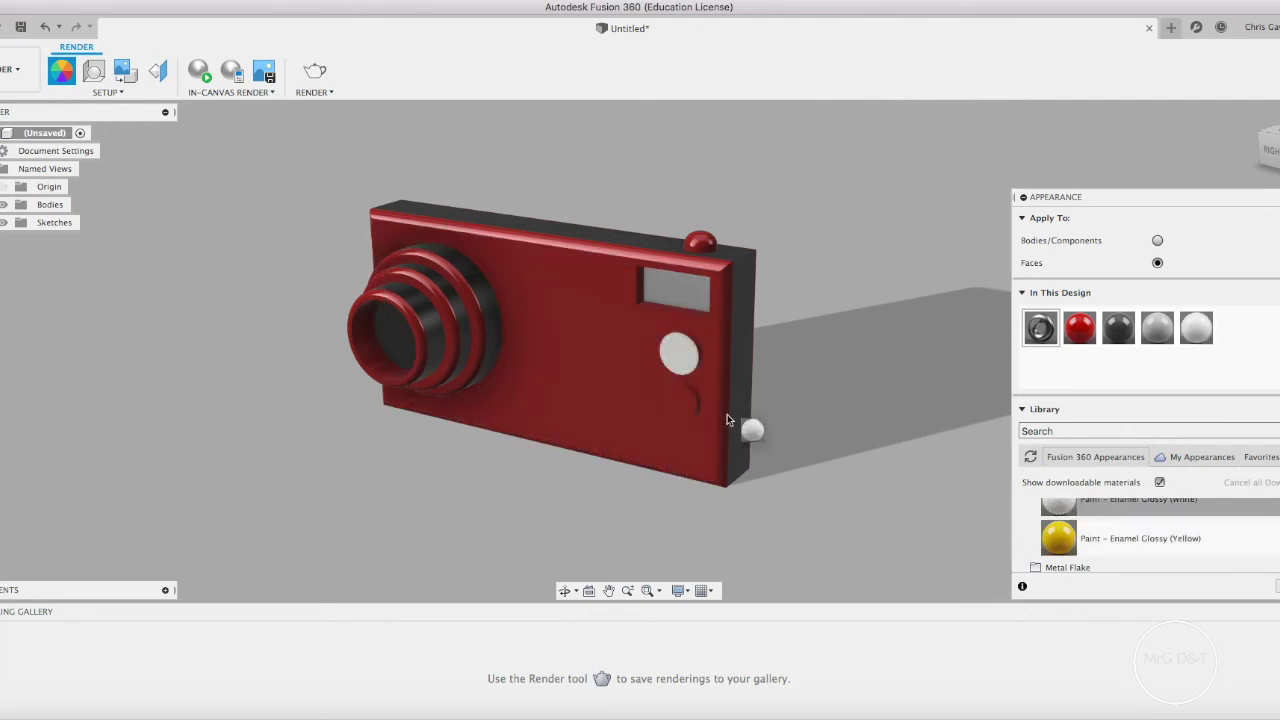
{"action": "left_click_drag", "start_coordinate": [727, 420], "coordinate": [680, 405]}
- Paint both front buttons Enamel Glossy dark grey, testing satin steel on the upper button and body
{"action": "left_click_drag", "start_coordinate": [1118, 328], "coordinate": [671, 360]}
{"action": "left_click_drag", "start_coordinate": [1118, 328], "coordinate": [680, 405]}
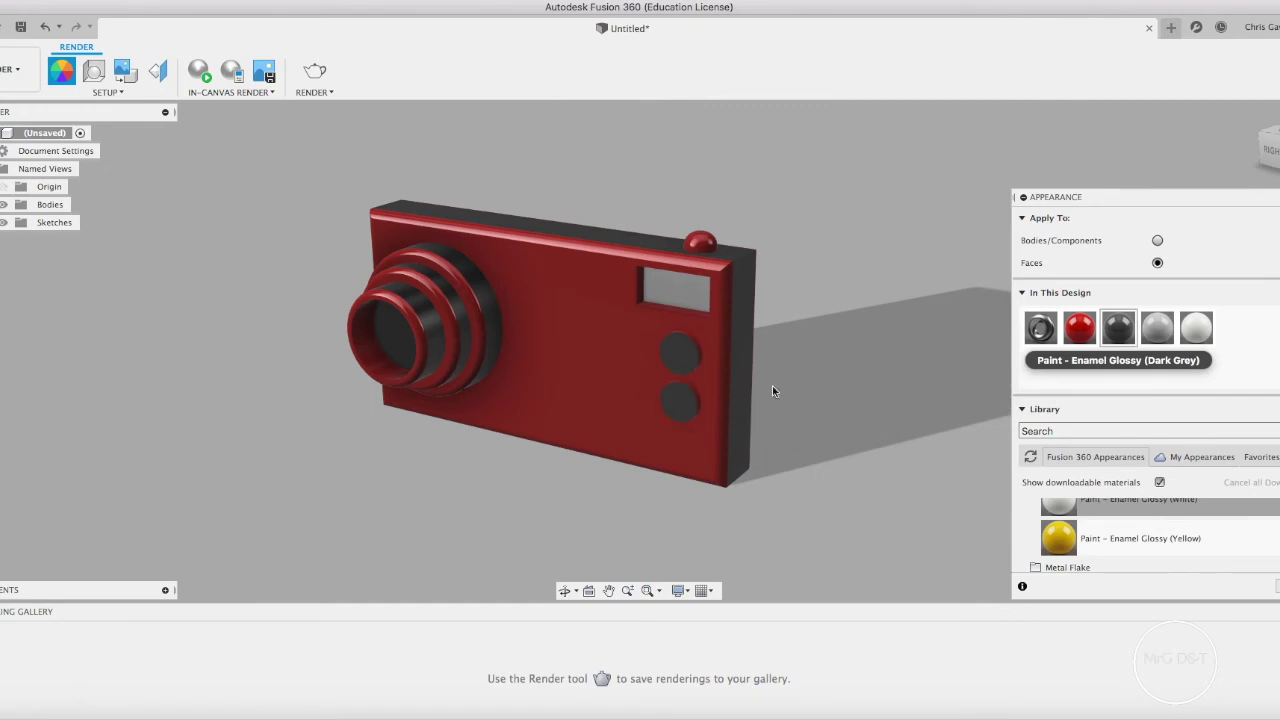
{"action": "left_click_drag", "start_coordinate": [1040, 328], "coordinate": [961, 327]}
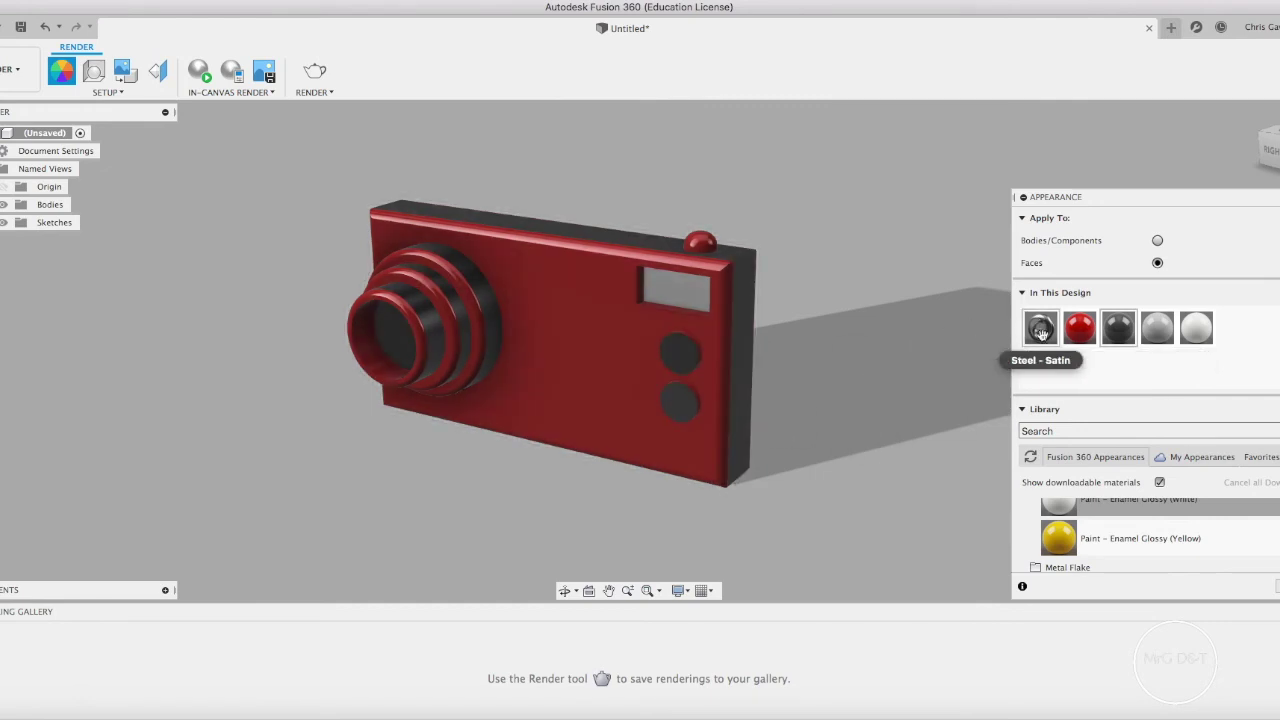
{"action": "left_click_drag", "start_coordinate": [1040, 333], "coordinate": [1003, 236]}
{"action": "mouse_move", "coordinate": [637, 340]}
{"action": "middle_mouse_down", "text": "shift"}
{"action": "mouse_move", "coordinate": [580, 325]}
{"action": "mouse_move", "coordinate": [581, 449]}
{"action": "middle_mouse_up", "text": "shift"}
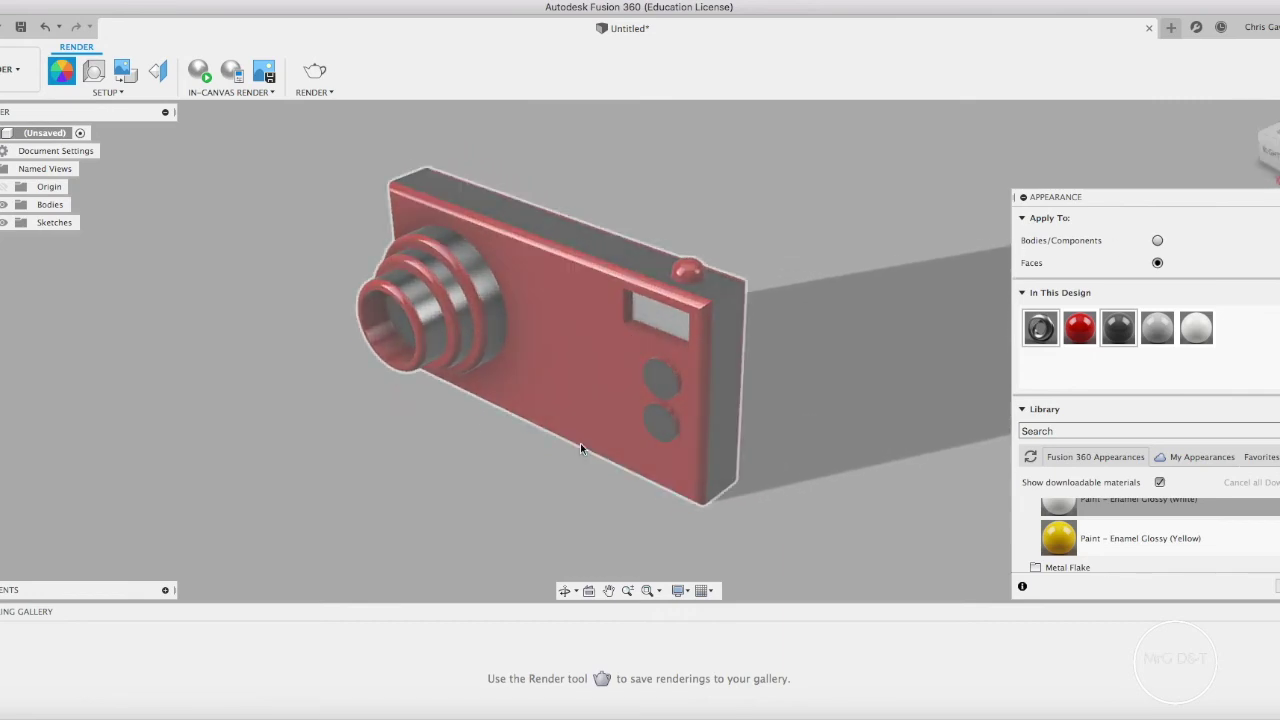
- Apply Brass - Matte to the camera's front face and the lens rings
{"action": "scroll", "coordinate": [1143, 521], "scroll_direction": "up", "scroll_amount": 5}
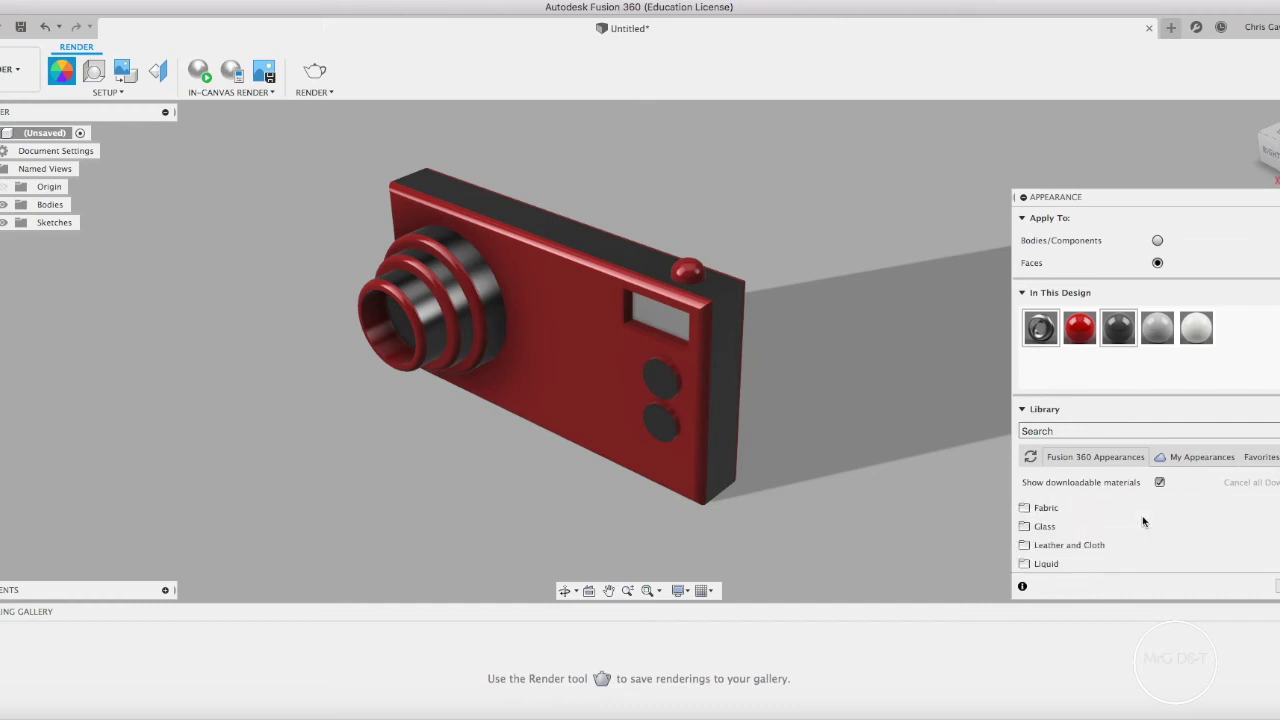
{"action": "scroll", "coordinate": [1079, 532], "scroll_direction": "down", "scroll_amount": 3}
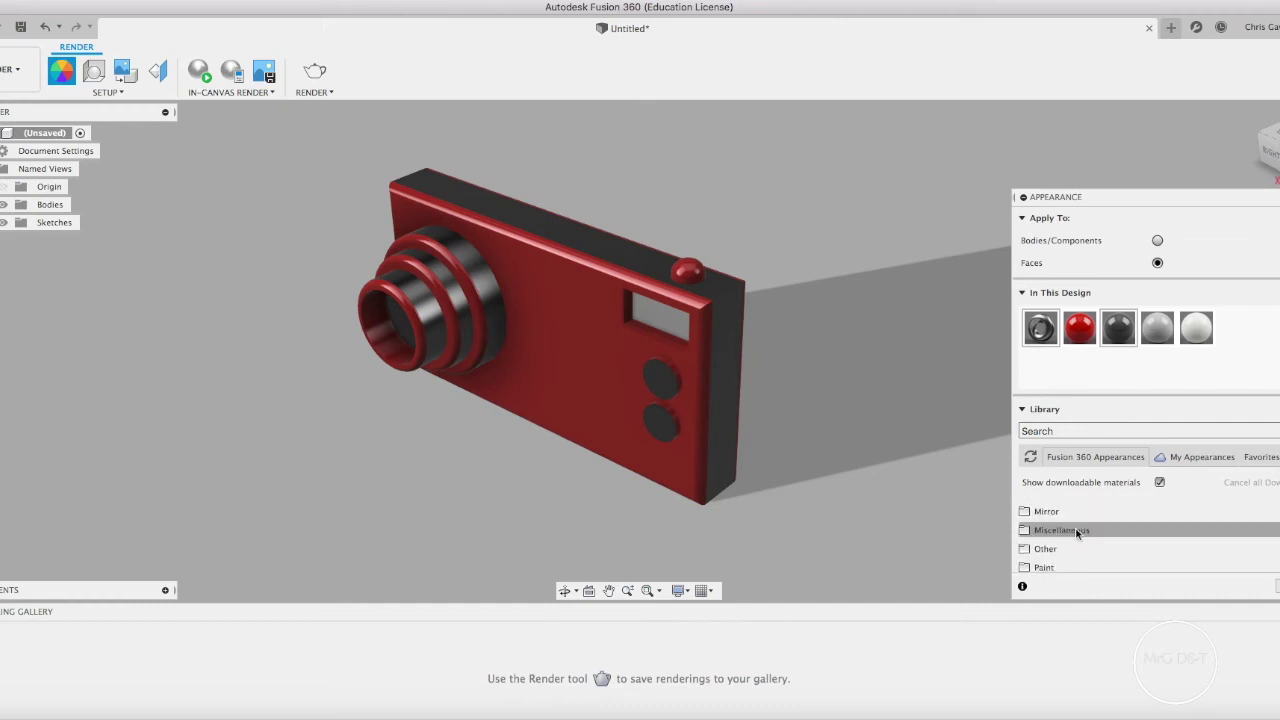
{"action": "scroll", "coordinate": [1081, 538], "scroll_direction": "up", "scroll_amount": 3}
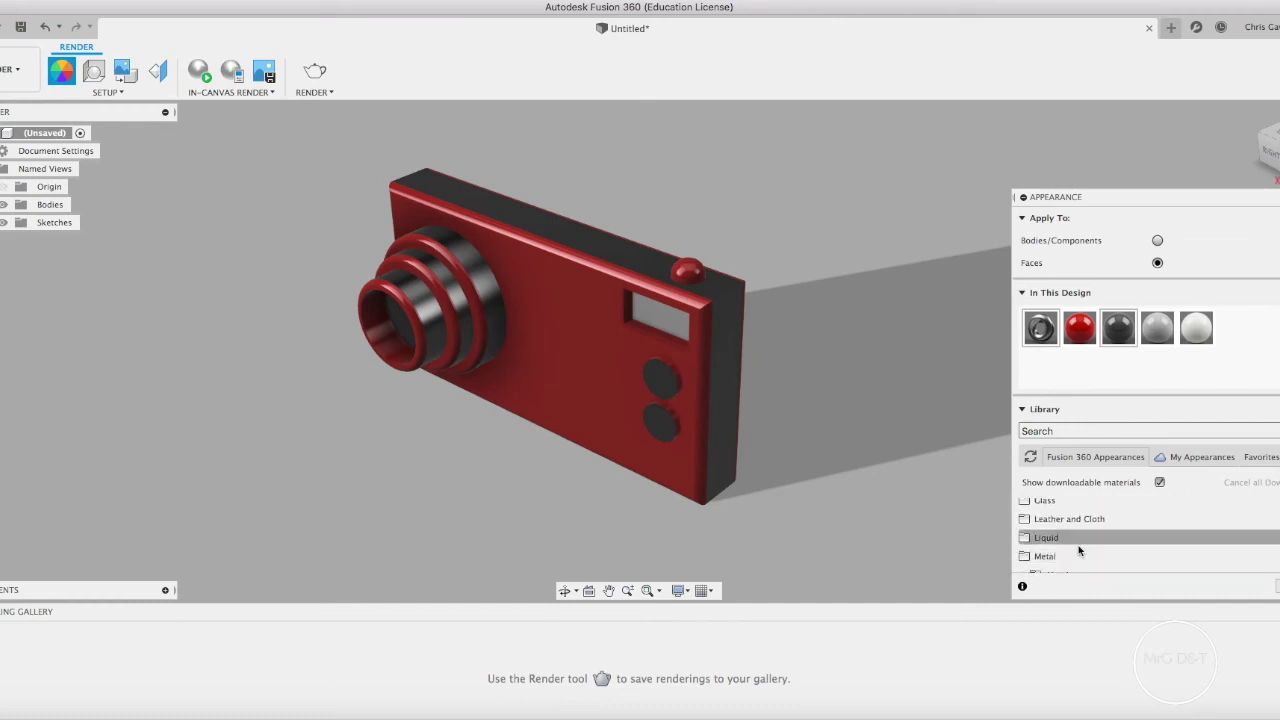
{"action": "scroll", "coordinate": [1079, 550], "scroll_direction": "down", "scroll_amount": 1}
{"action": "scroll", "coordinate": [1079, 549], "scroll_direction": "down", "scroll_amount": 2}
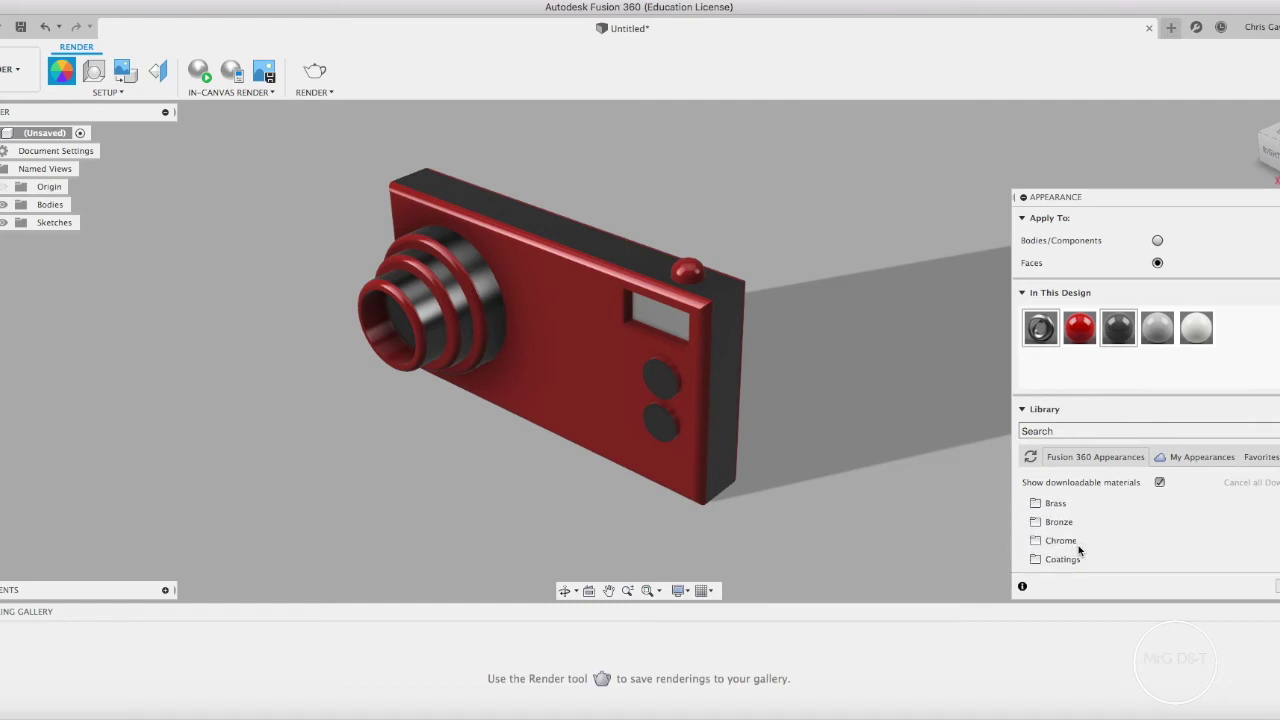
{"action": "left_click", "coordinate": [1052, 503]}
{"action": "left_click_drag", "start_coordinate": [1068, 538], "coordinate": [590, 380]}
{"action": "left_click_drag", "start_coordinate": [1058, 535], "coordinate": [398, 302]}
{"action": "left_click_drag", "start_coordinate": [825, 420], "coordinate": [450, 258]}
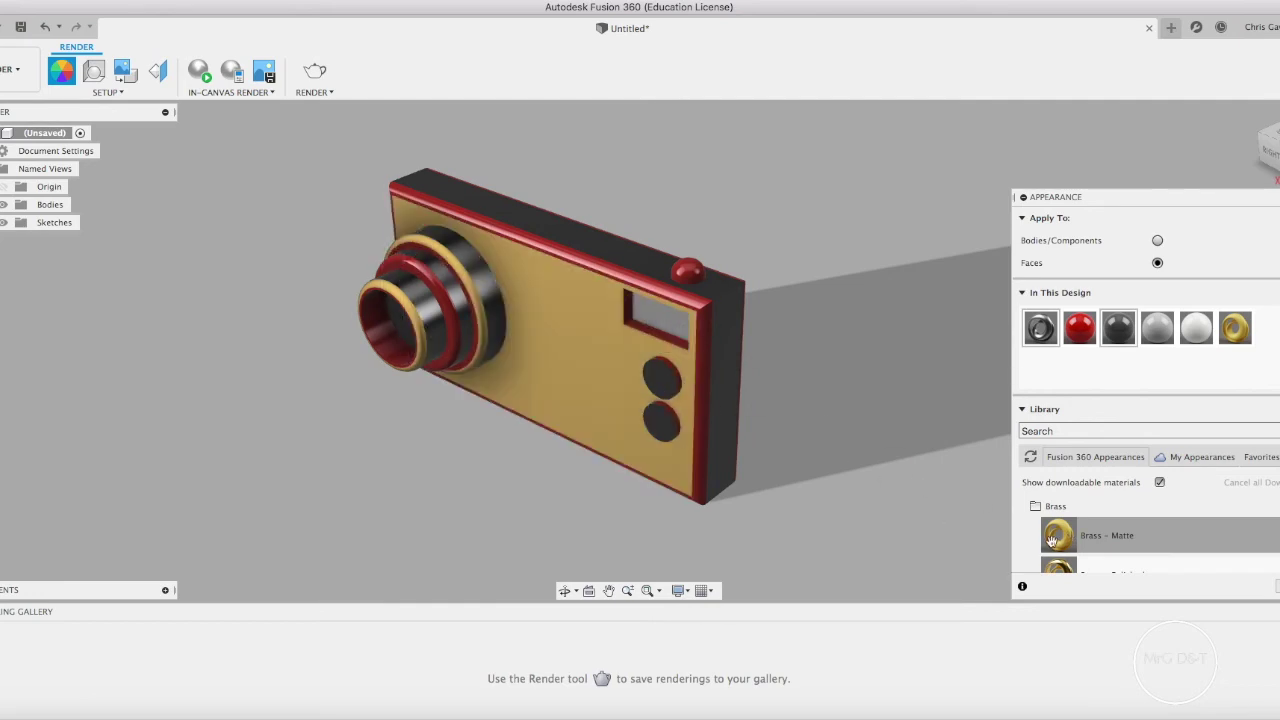
{"action": "left_click_drag", "start_coordinate": [1052, 540], "coordinate": [434, 282]}
- Make the back face matte brass and the shutter button Steel - Satin, then return to Home view
{"action": "left_click_drag", "start_coordinate": [1267, 162], "coordinate": [1205, 168]}
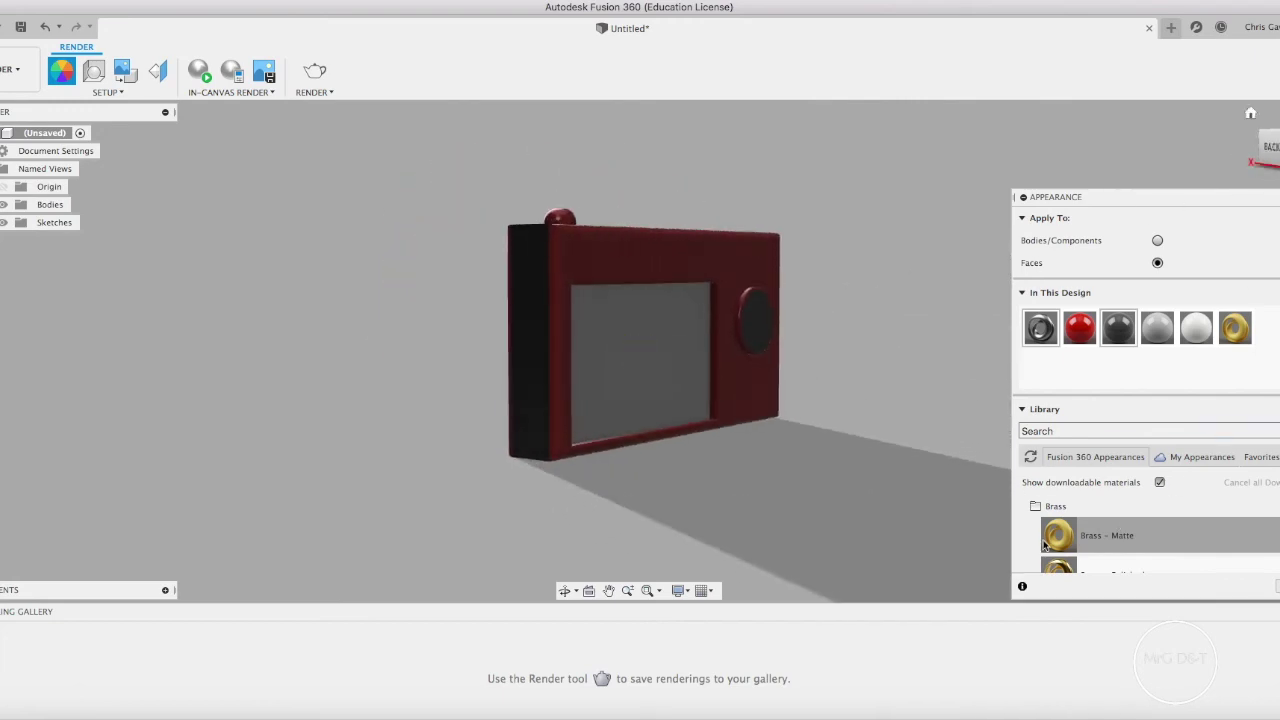
{"action": "left_click_drag", "start_coordinate": [740, 341], "coordinate": [740, 341]}
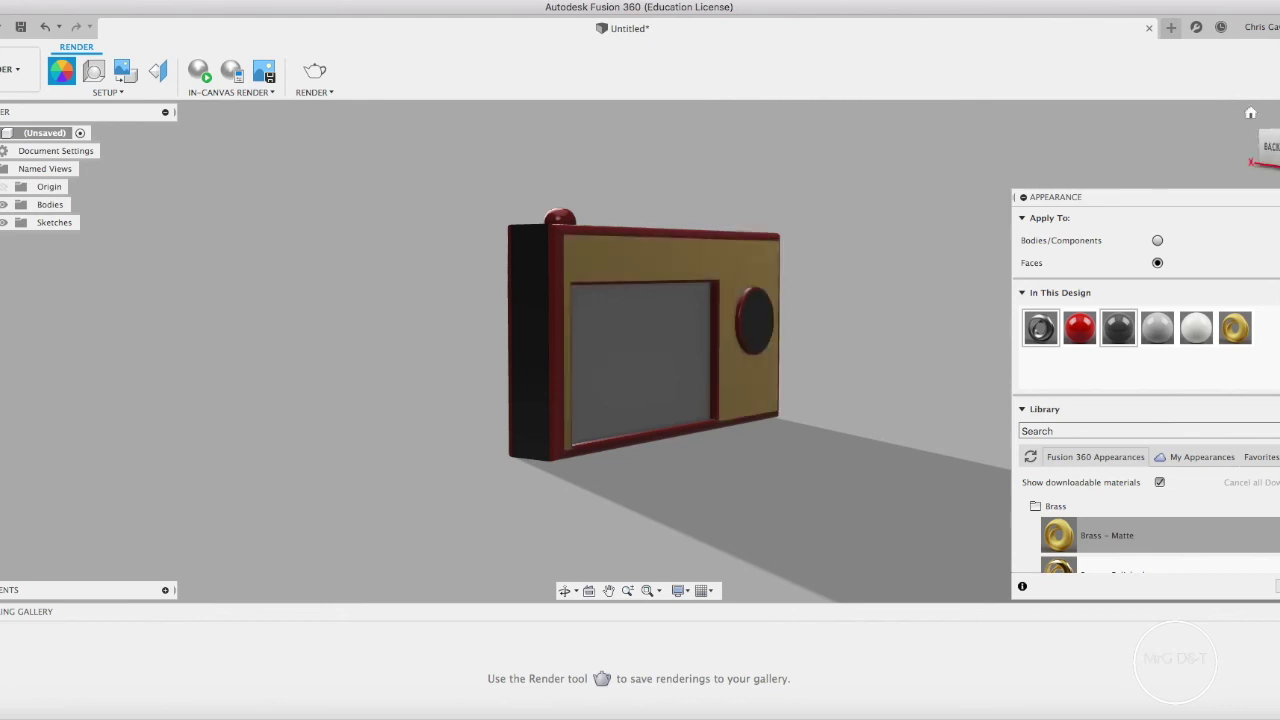
{"action": "middle_click_drag", "start_coordinate": [560, 343], "coordinate": [634, 423], "text": "shift"}
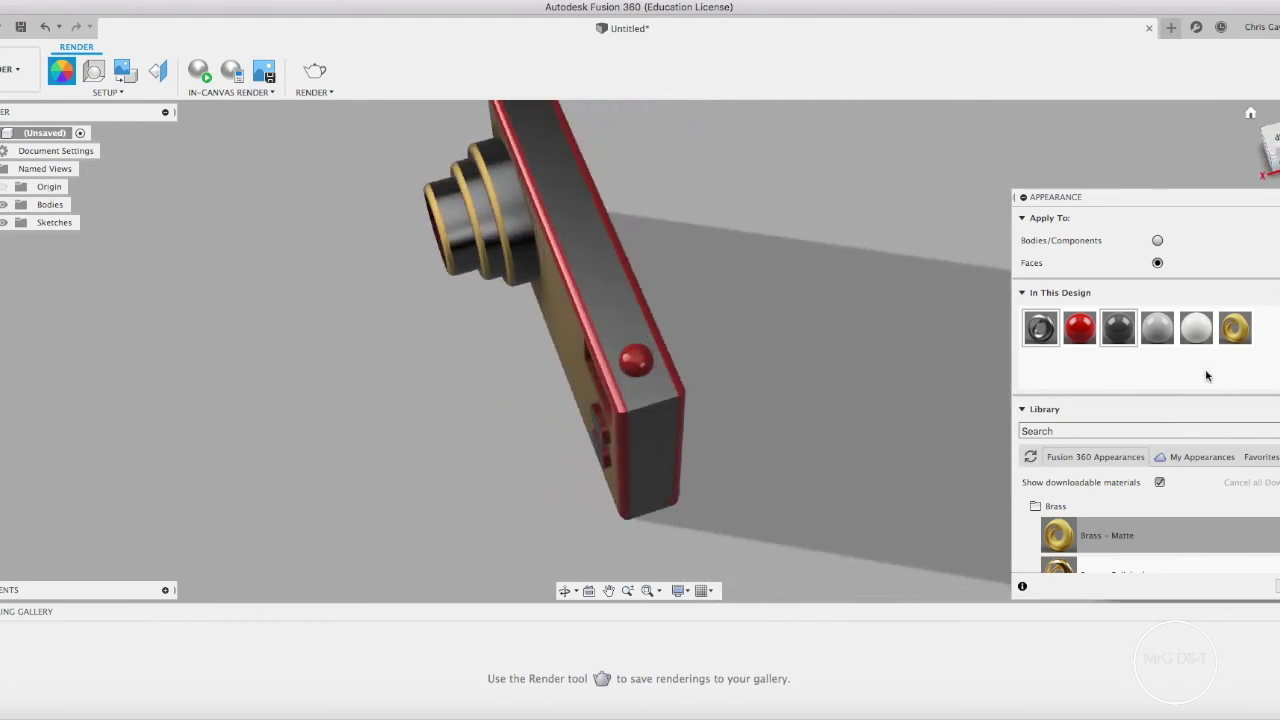
{"action": "left_click_drag", "start_coordinate": [1040, 328], "coordinate": [638, 362]}
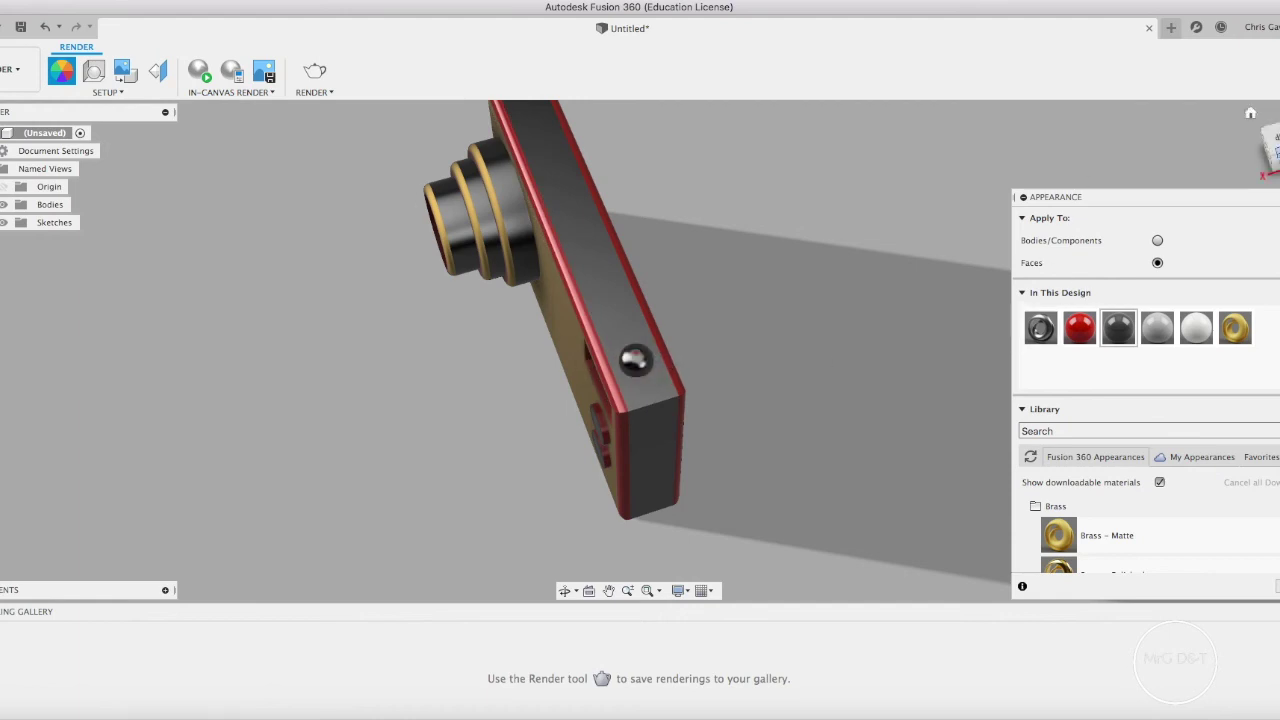
{"action": "left_click", "coordinate": [1250, 112]}
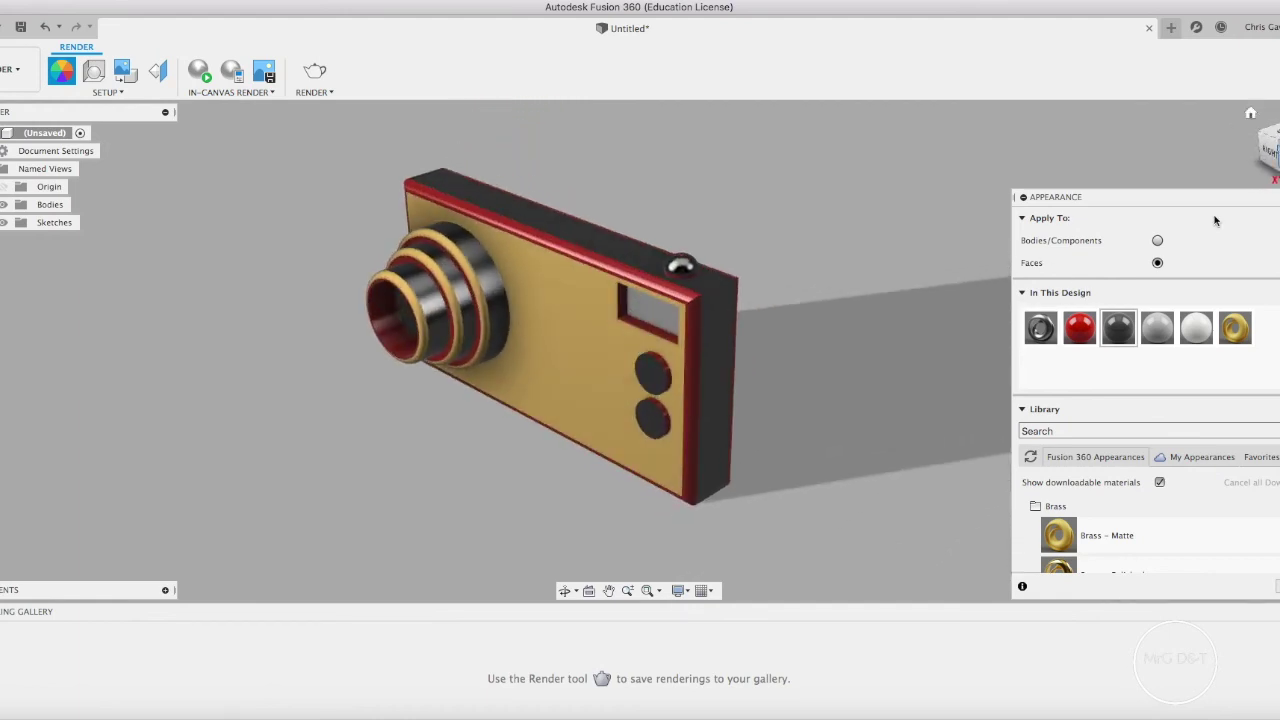
- Collapse the Appearance panel and start a photorealistic in-canvas render of the camera
{"action": "left_click", "coordinate": [1022, 197]}
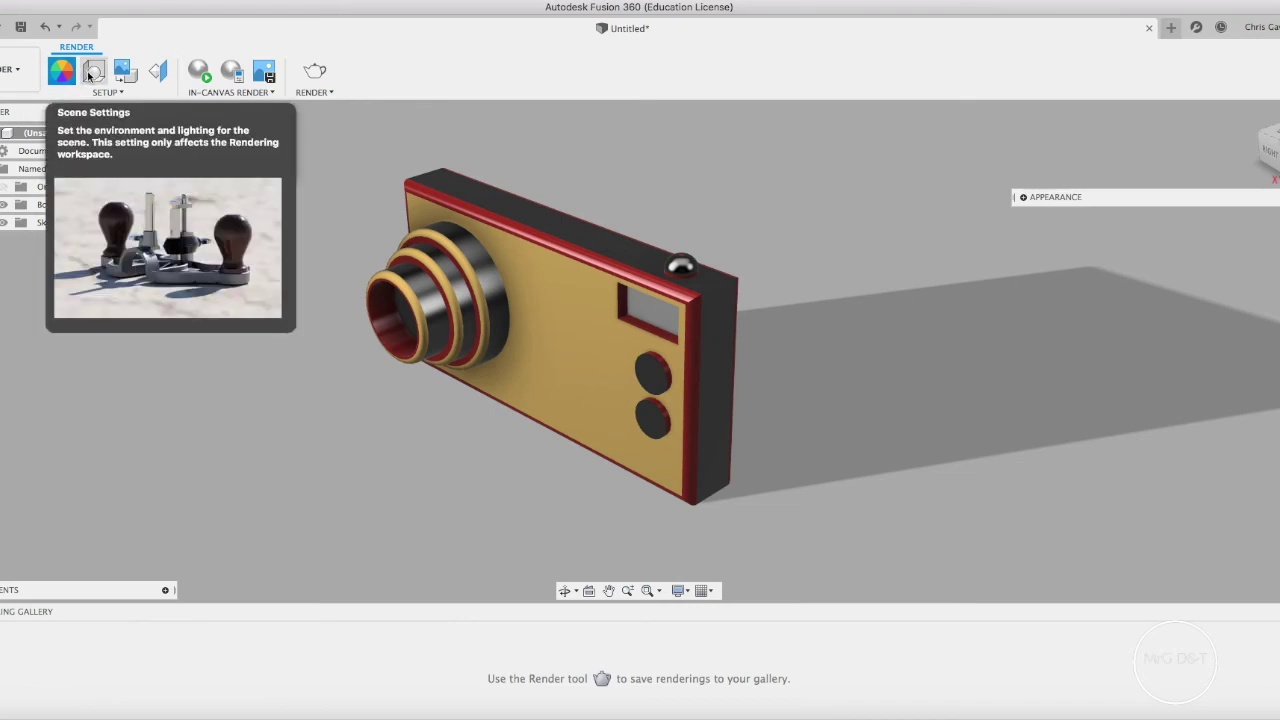
{"action": "left_click", "coordinate": [200, 75]}
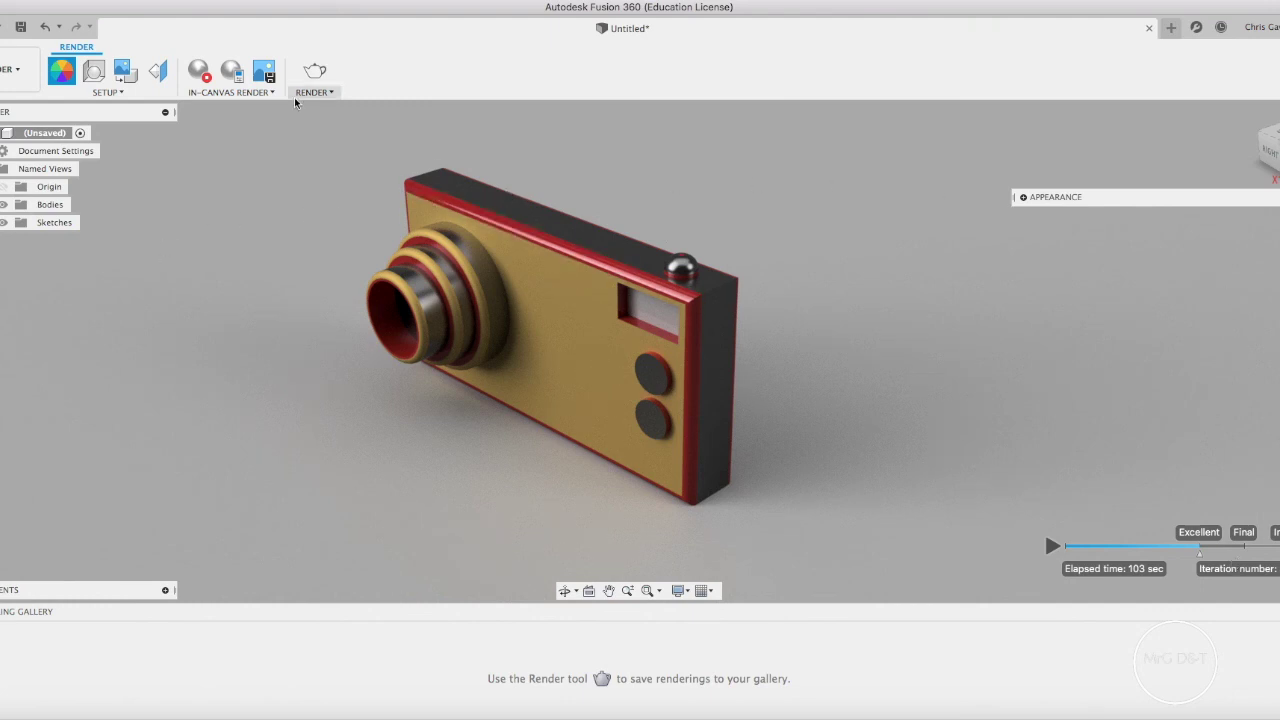
- Capture the render at Current Document Window Size as camera.jpg, replacing the existing file
{"action": "left_click", "coordinate": [265, 73]}
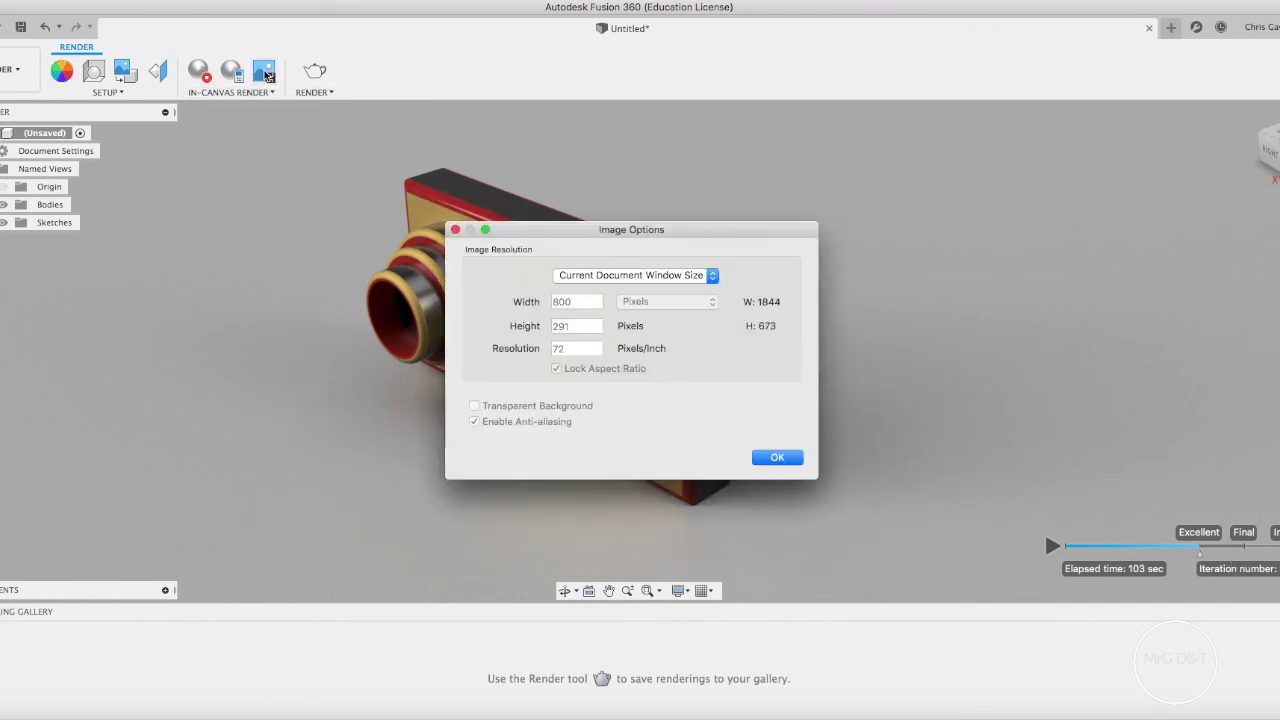
{"action": "left_click", "coordinate": [645, 280]}
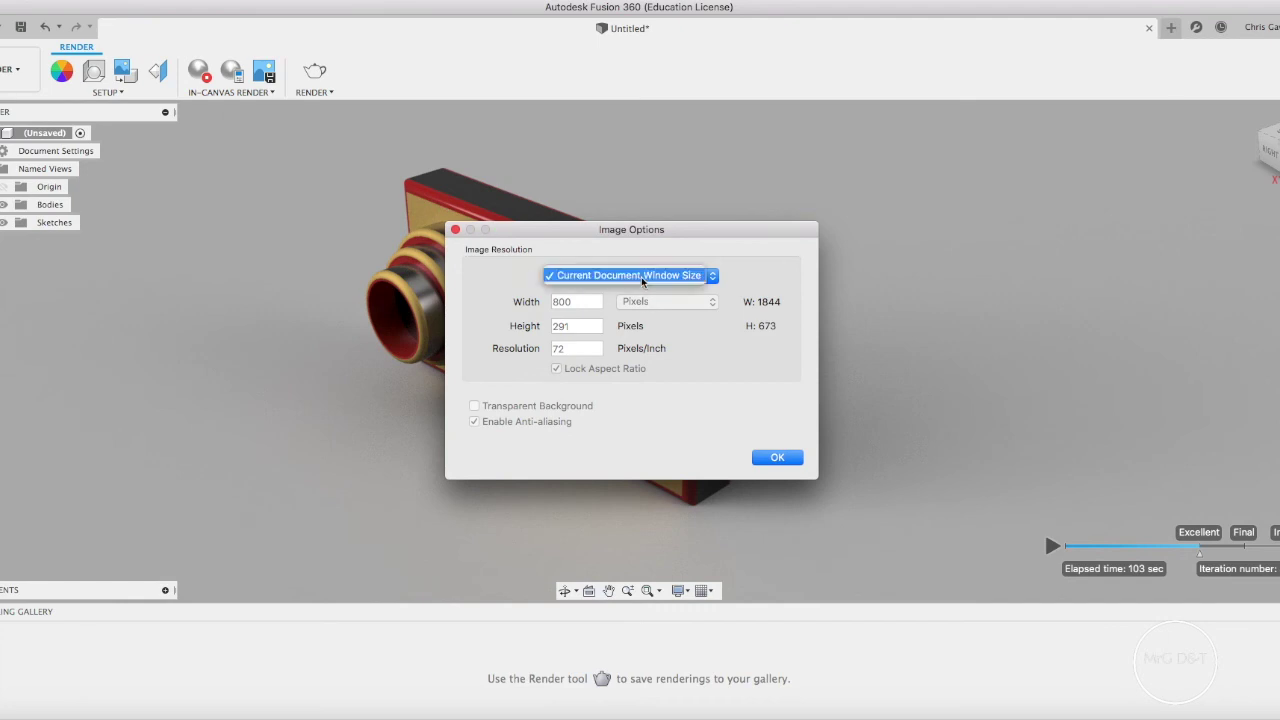
{"action": "left_click", "coordinate": [696, 286]}
{"action": "left_click", "coordinate": [780, 462]}
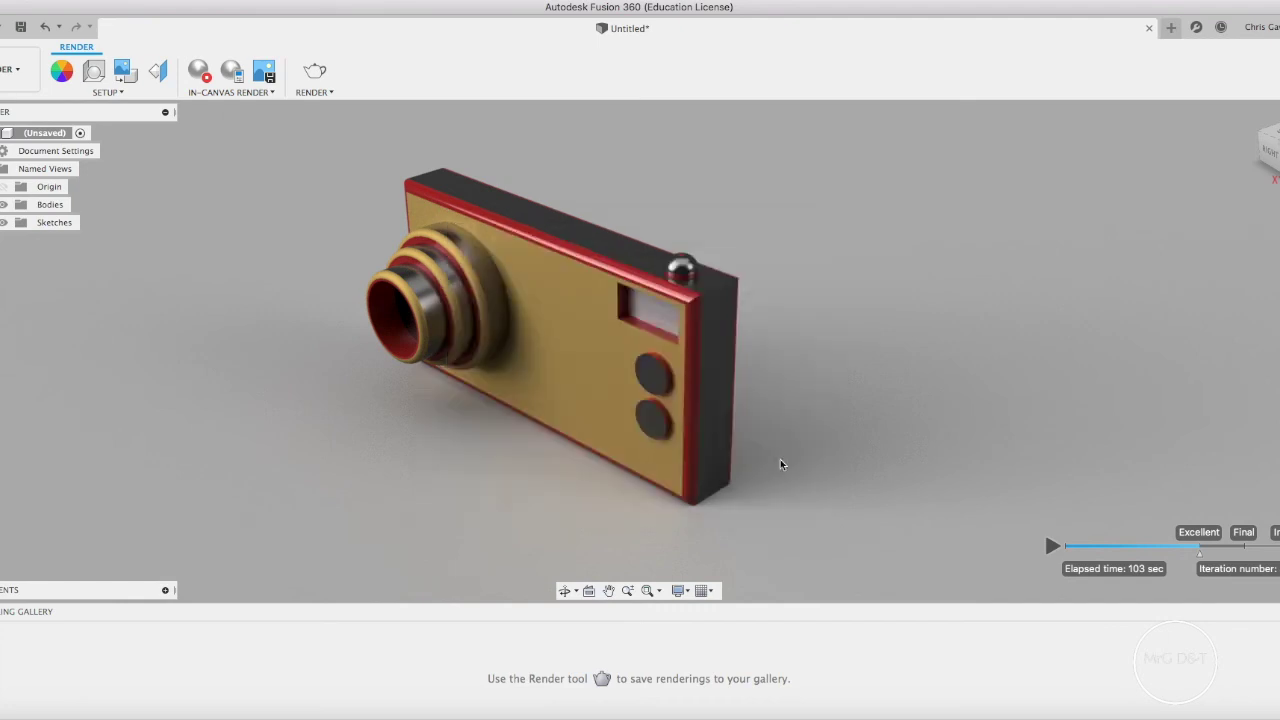
{"action": "type", "text": "camera"}
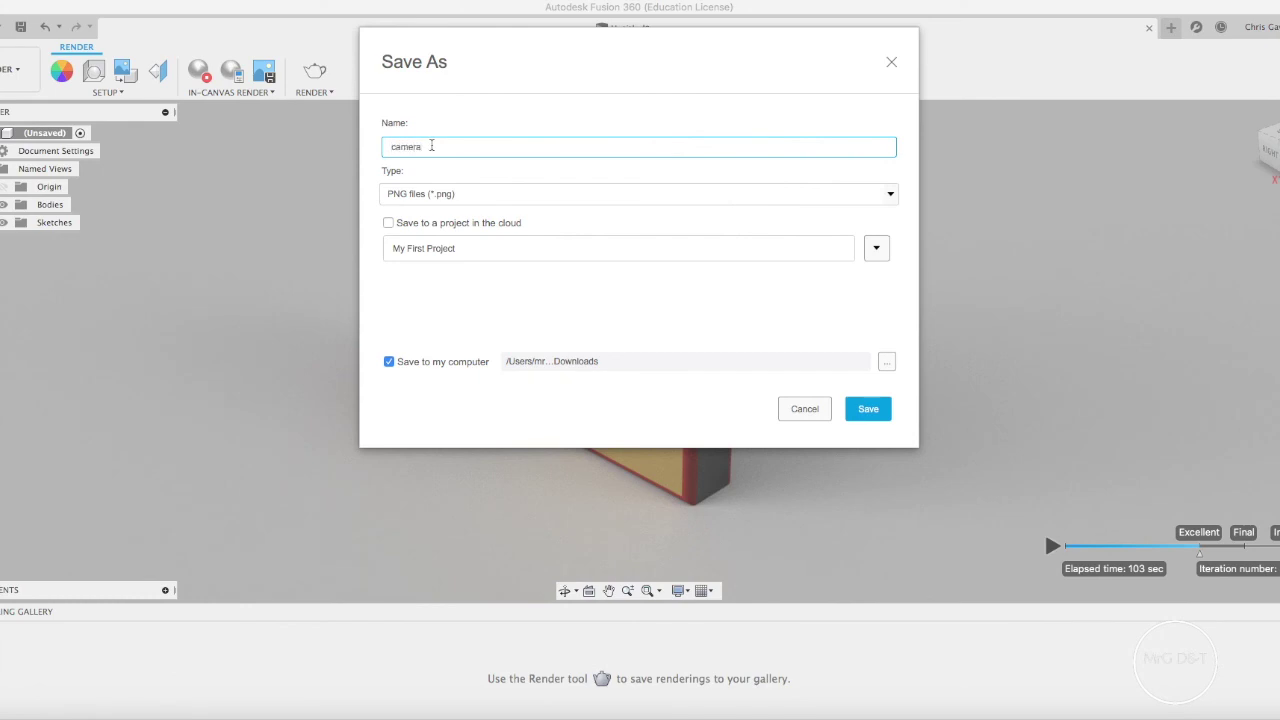
{"action": "left_click", "coordinate": [398, 199]}
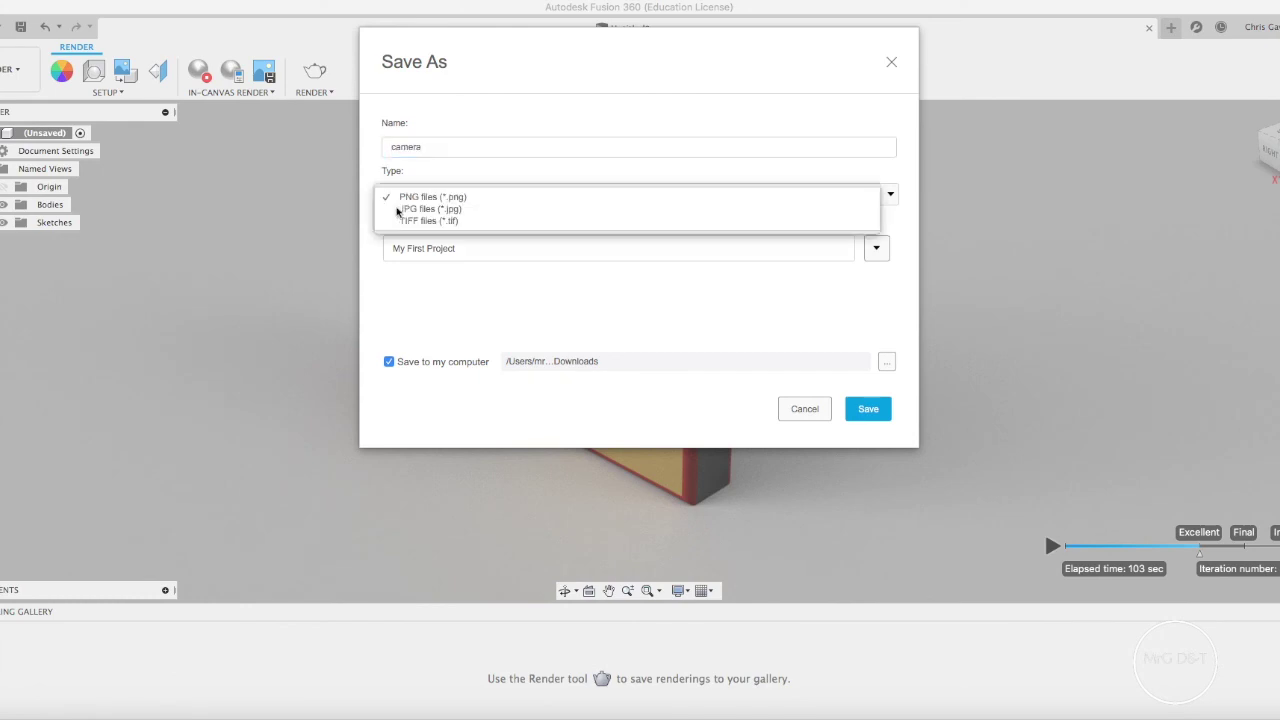
{"action": "left_click", "coordinate": [399, 200]}
{"action": "left_click", "coordinate": [866, 409]}
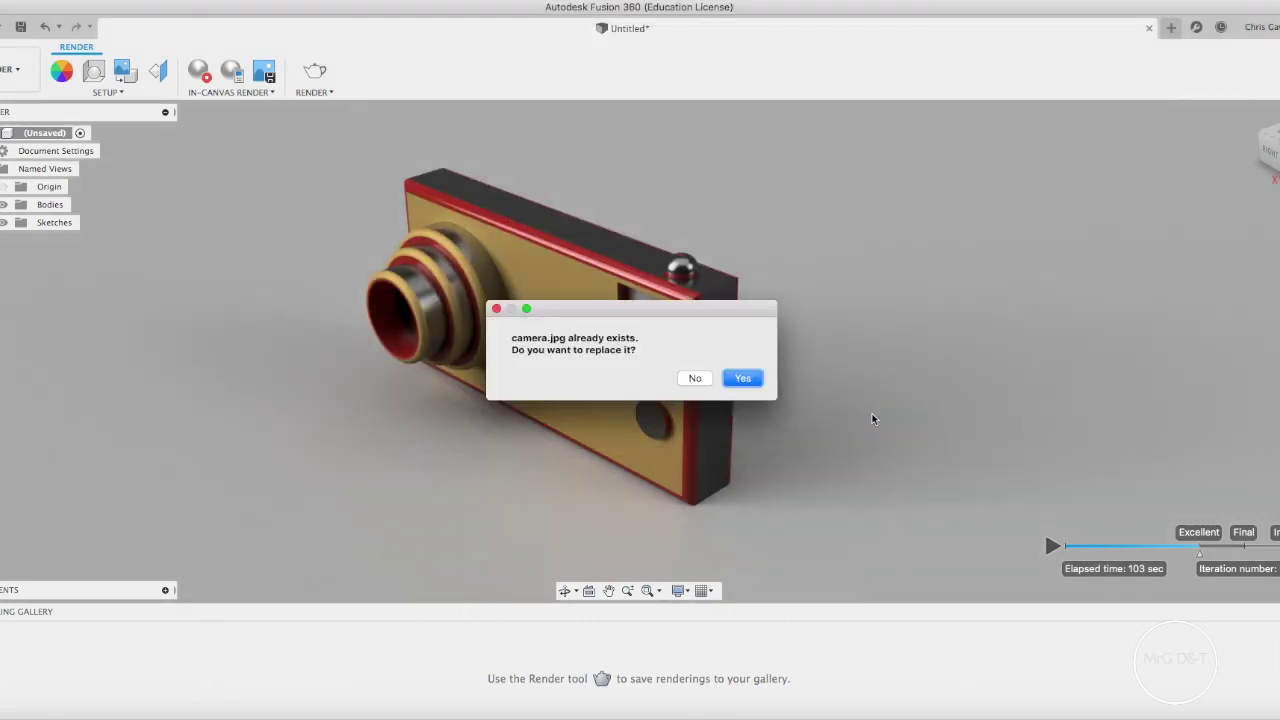
{"action": "left_click", "coordinate": [745, 380]}
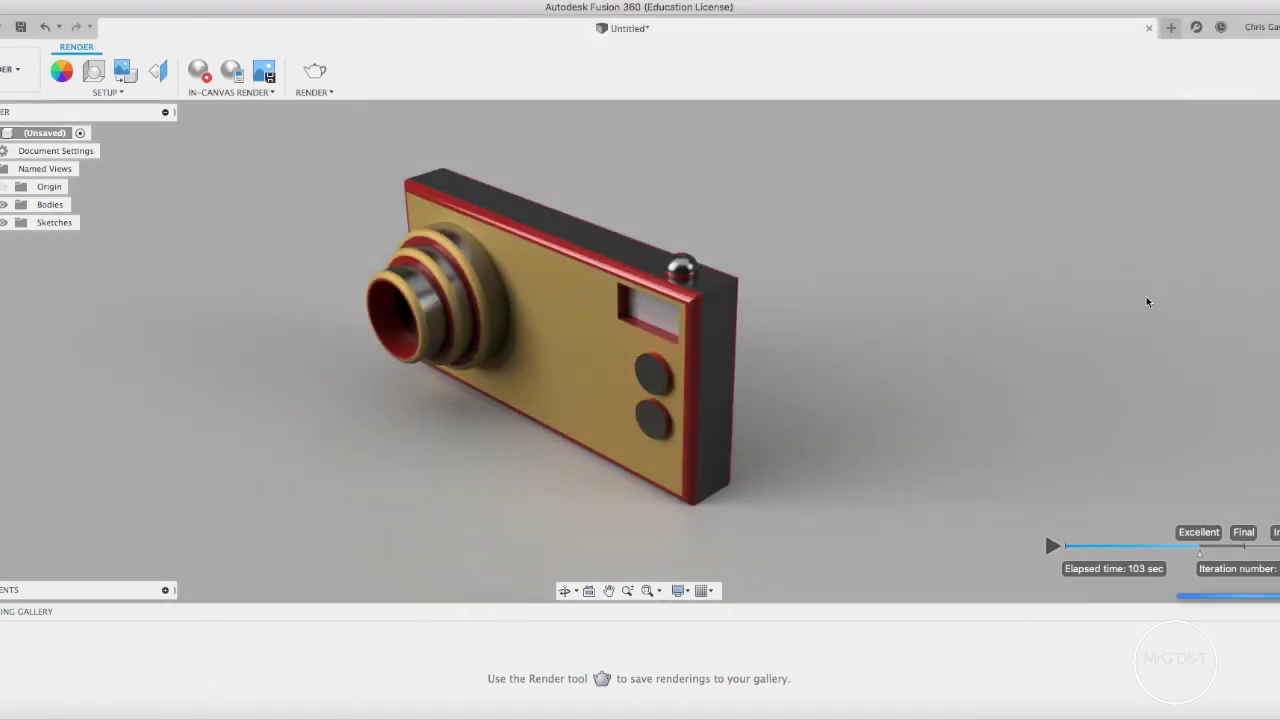